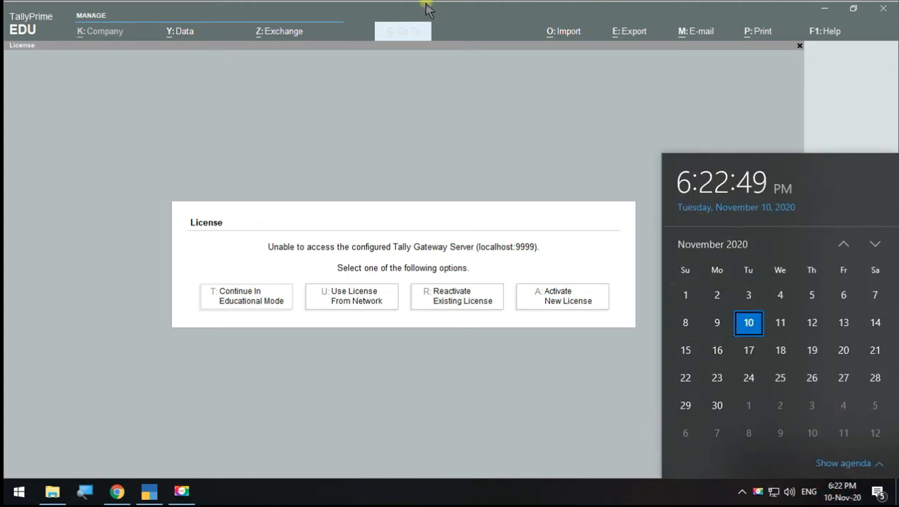
# - Dismiss the calendar flyout and continue in Educational Mode
pyautogui.click(479, 102)
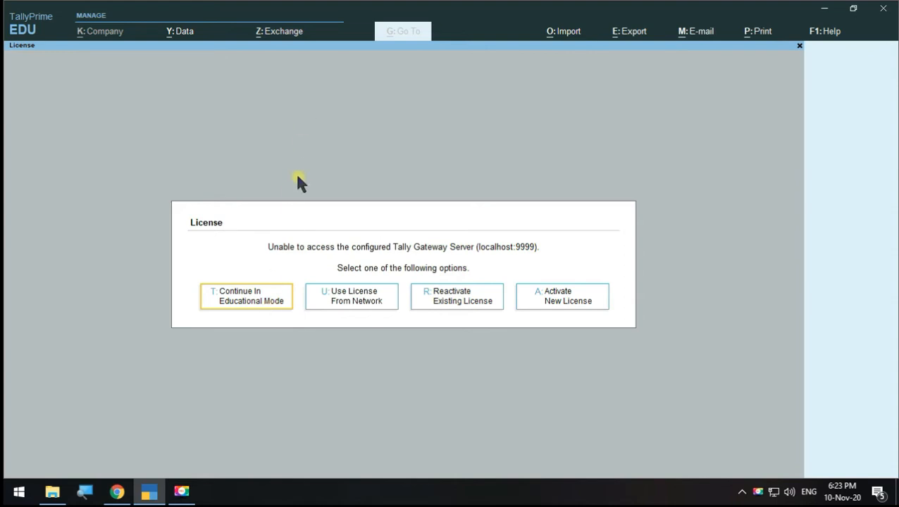
pyautogui.click(268, 303)
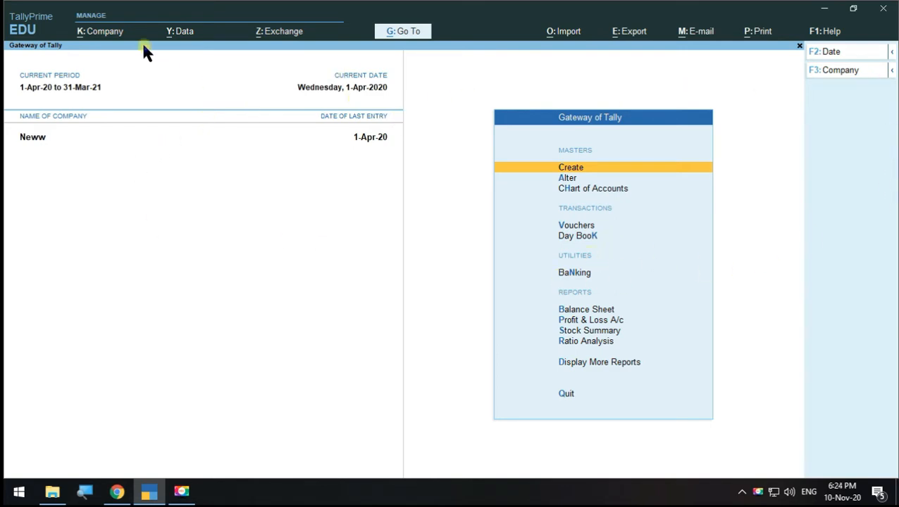
# - Shut the open company Neww
pyautogui.click(113, 30)
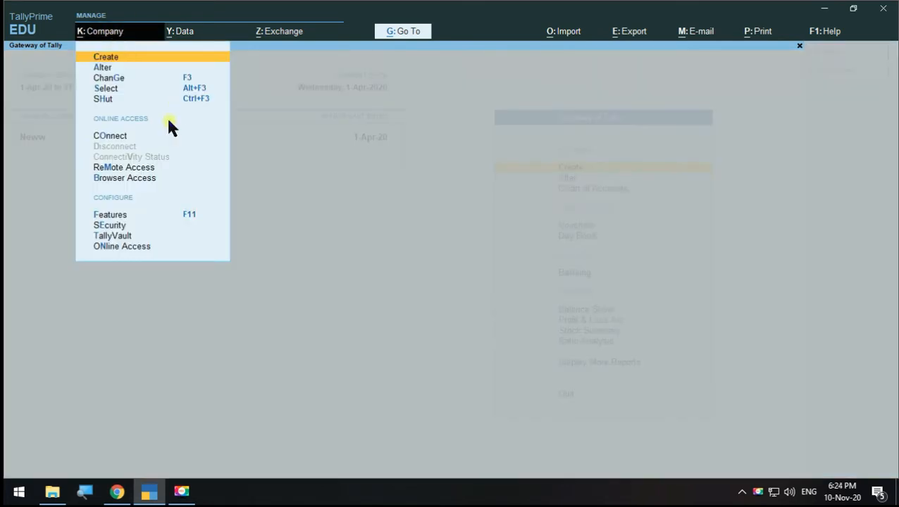
pyautogui.click(104, 99)
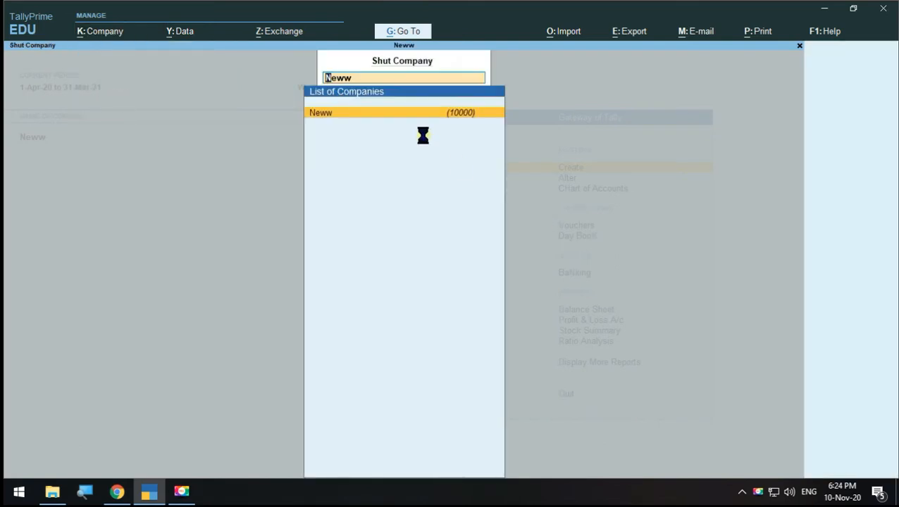
pyautogui.press('Escape')
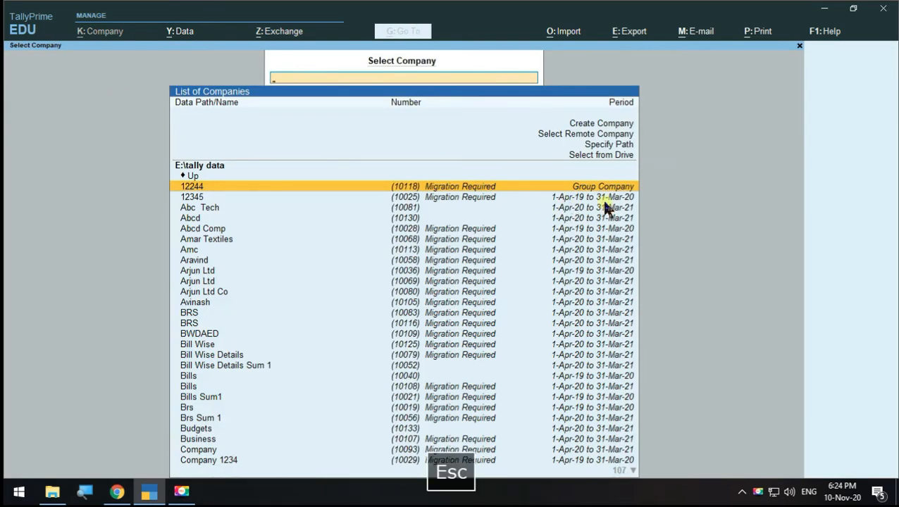
pyautogui.press('Escape')
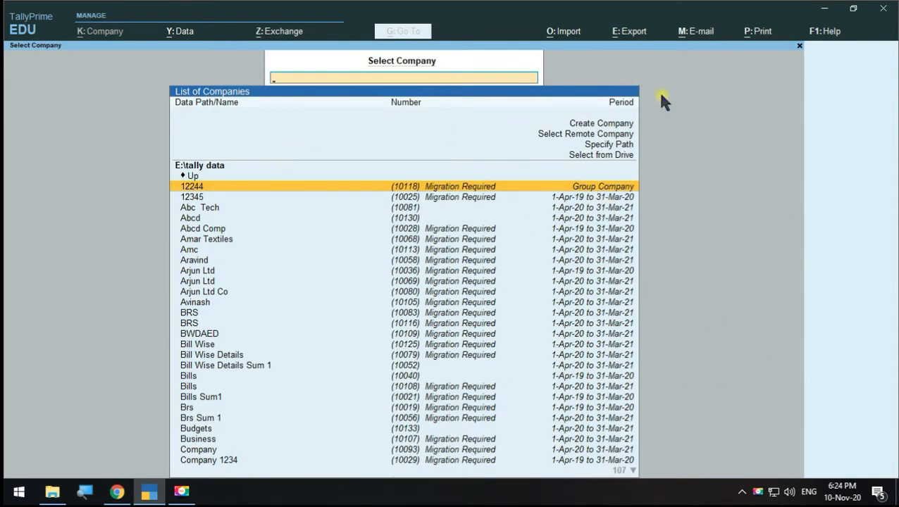
# - Close the license information and open the form for creating a new company
pyautogui.press('Up')
pyautogui.press('Up')
pyautogui.press('Up')
pyautogui.press('Up')
pyautogui.press('Up')
pyautogui.press('Up')
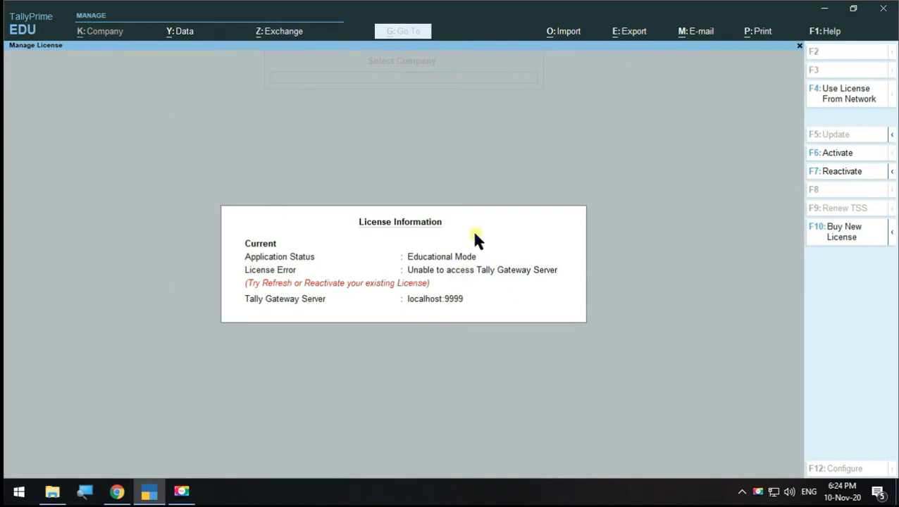
pyautogui.press('Escape')
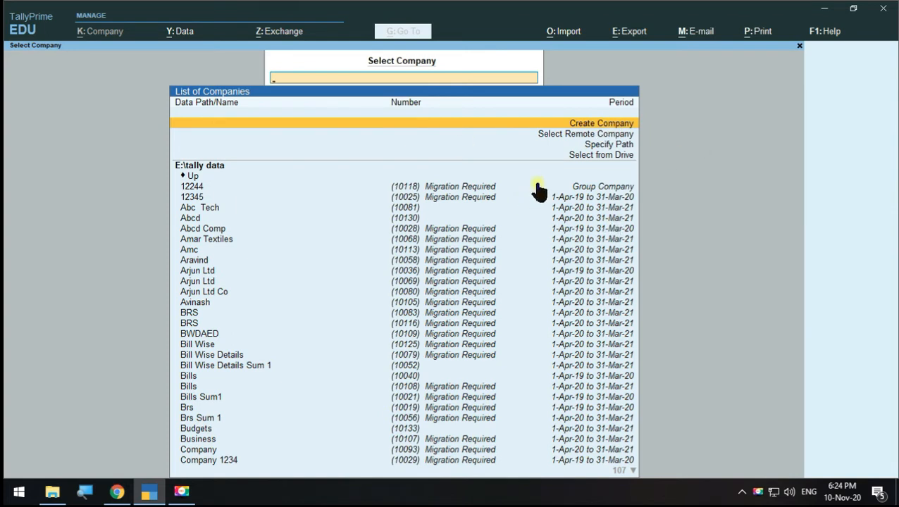
pyautogui.click(582, 127)
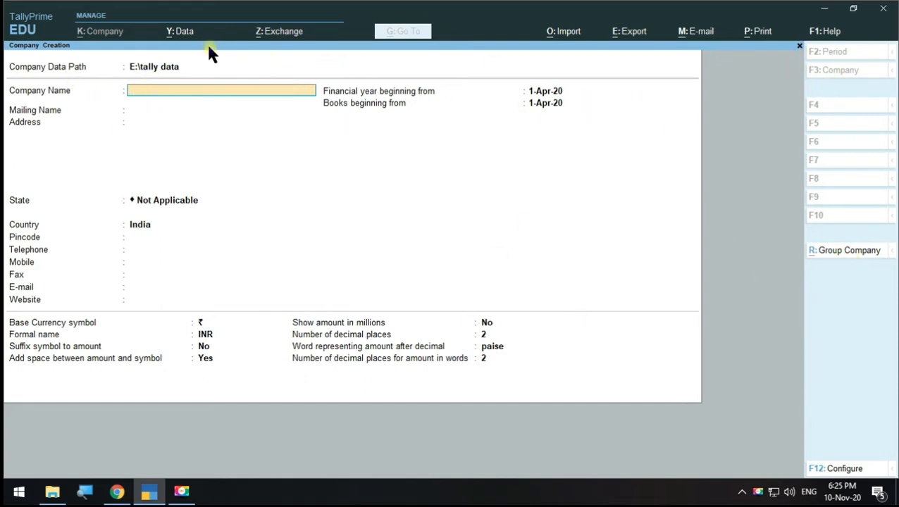
pyautogui.click(184, 35)
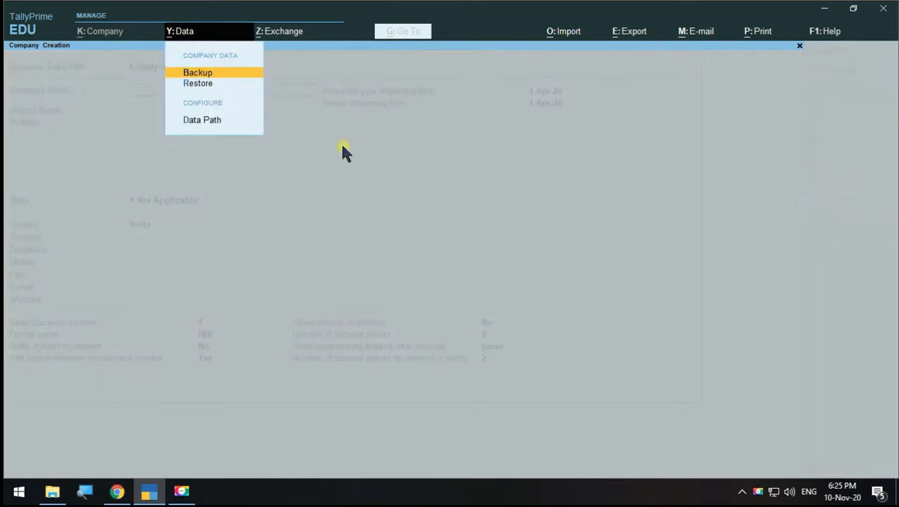
pyautogui.click(282, 31)
pyautogui.click(177, 33)
pyautogui.click(400, 220)
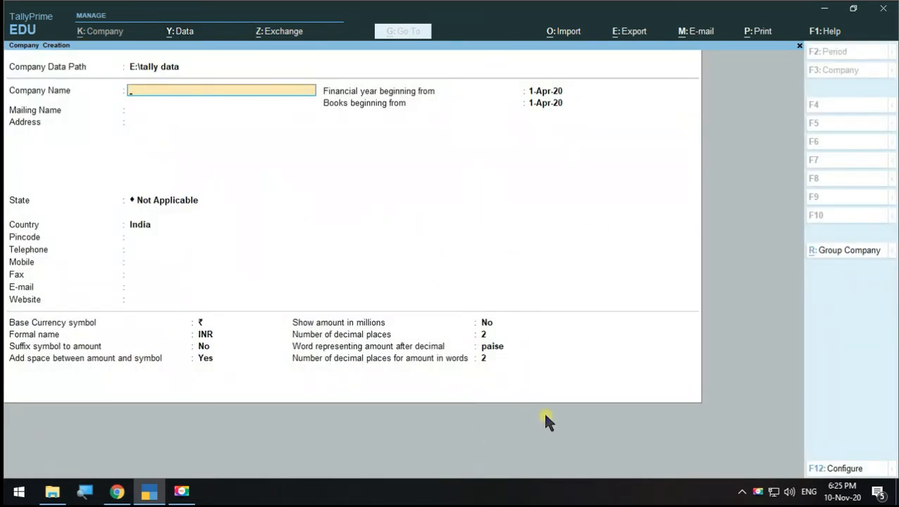
pyautogui.click(573, 33)
pyautogui.moveTo(627, 38)
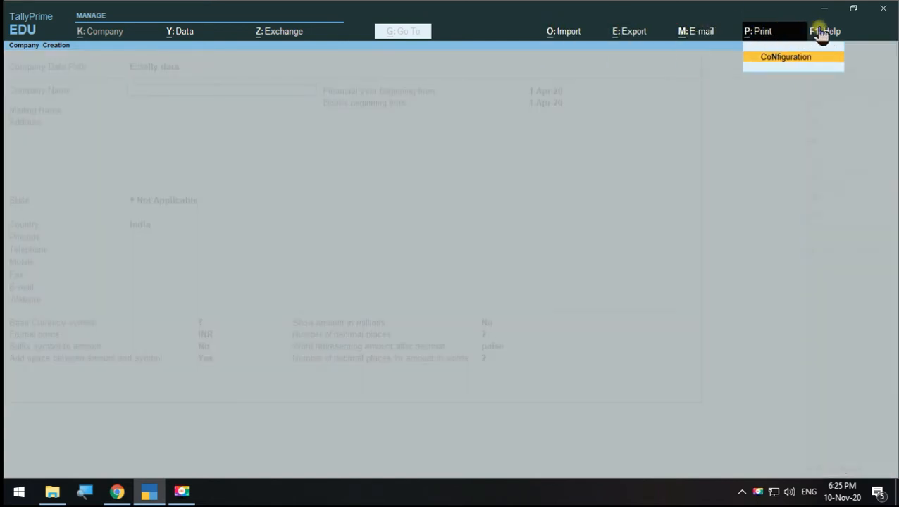
# - View the About information on the product, license, data location and computer, and return to the company form
pyautogui.moveTo(818, 33)
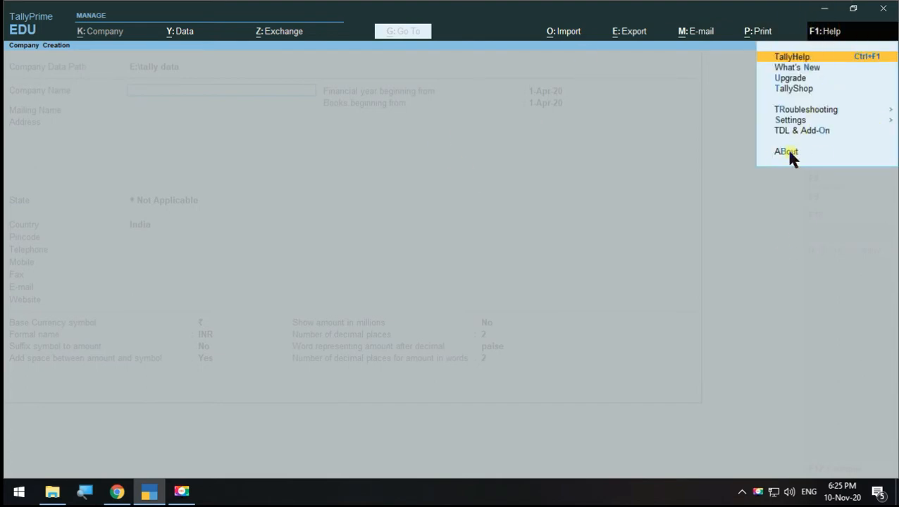
pyautogui.press('b')
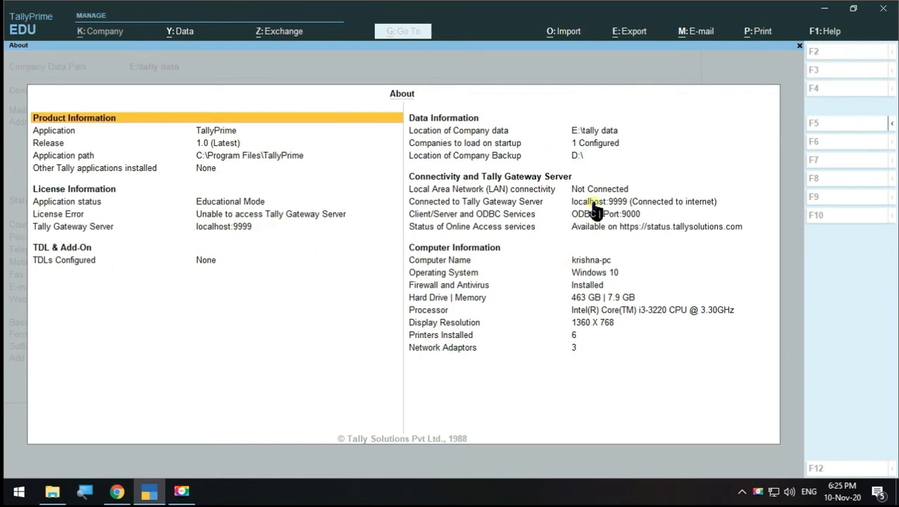
pyautogui.press('Escape')
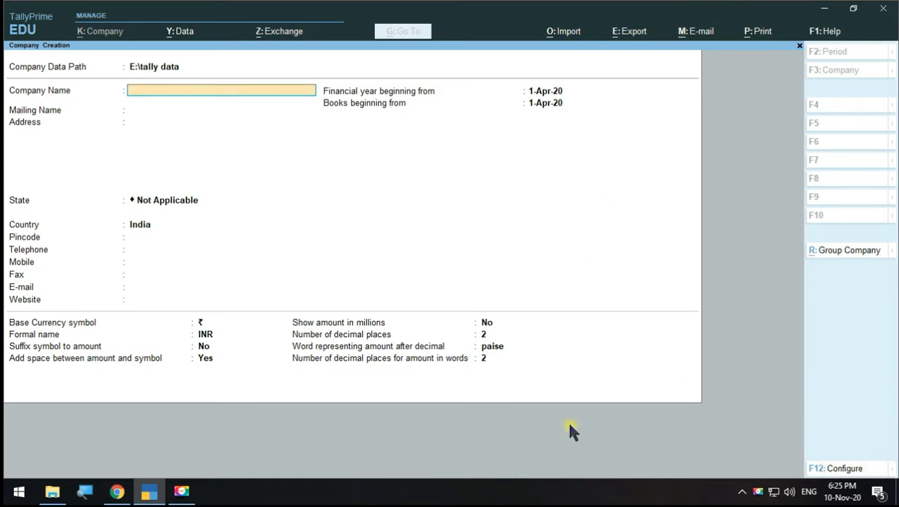
# - Configure the company creation form with Provide Additional Base Currency details set to No
pyautogui.press('F12')
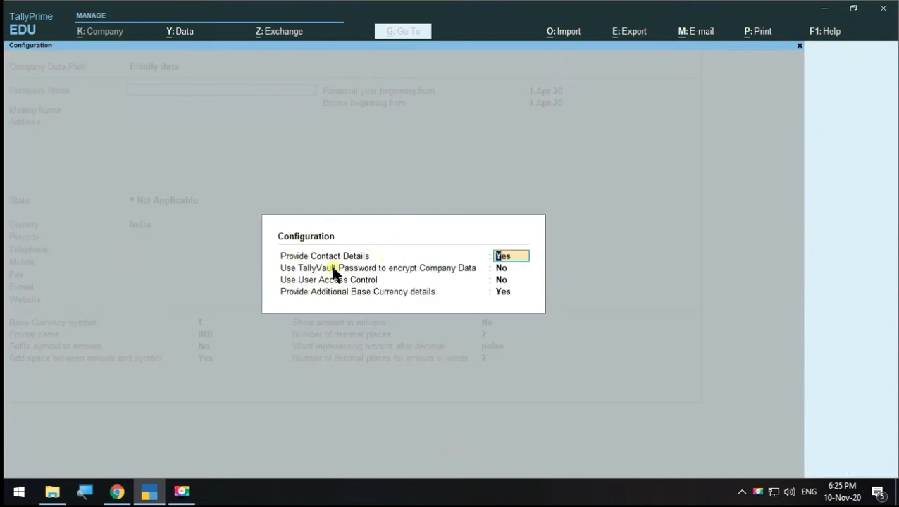
pyautogui.press('Escape')
pyautogui.press('F12')
pyautogui.click(504, 296)
pyautogui.press('n')
pyautogui.press('Return')
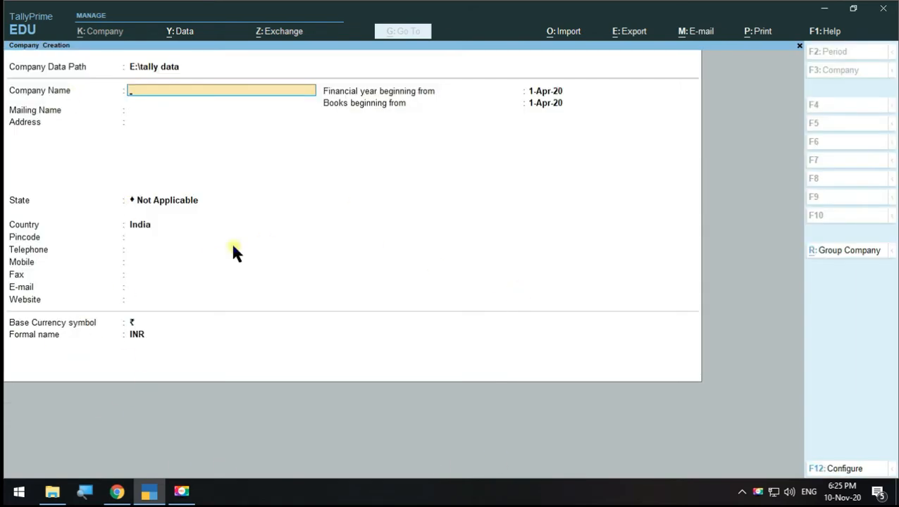
# - Set Provide Contact Details to No in the company creation form's configuration
pyautogui.press('F12')
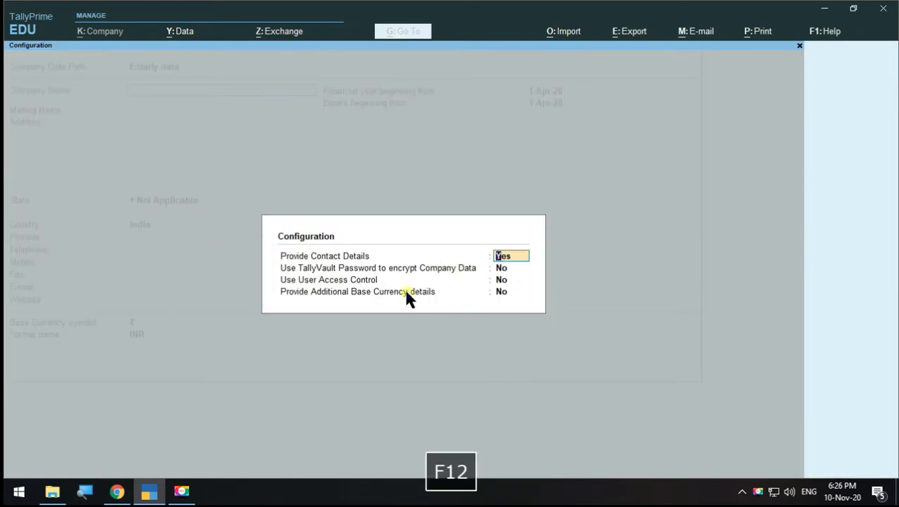
pyautogui.click(499, 293)
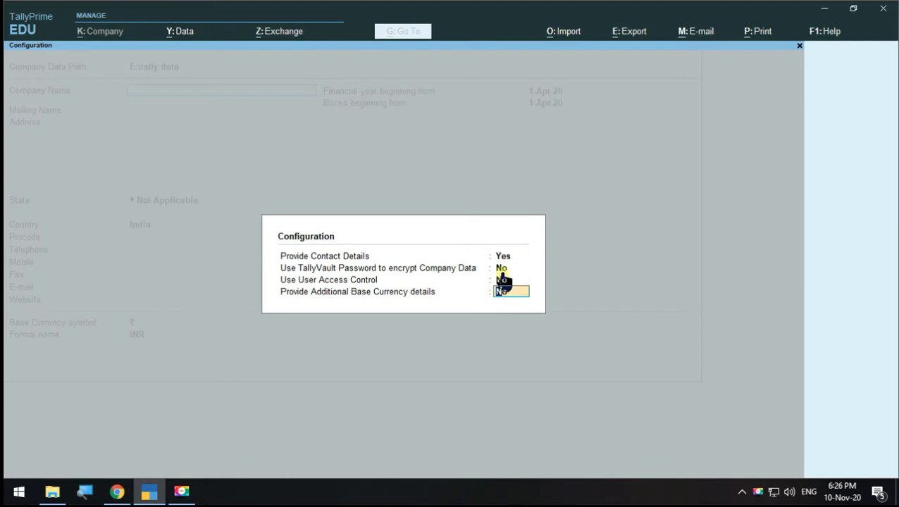
pyautogui.click(505, 256)
pyautogui.press('Return')
pyautogui.press('Return')
pyautogui.press('Return')
pyautogui.press('Return')
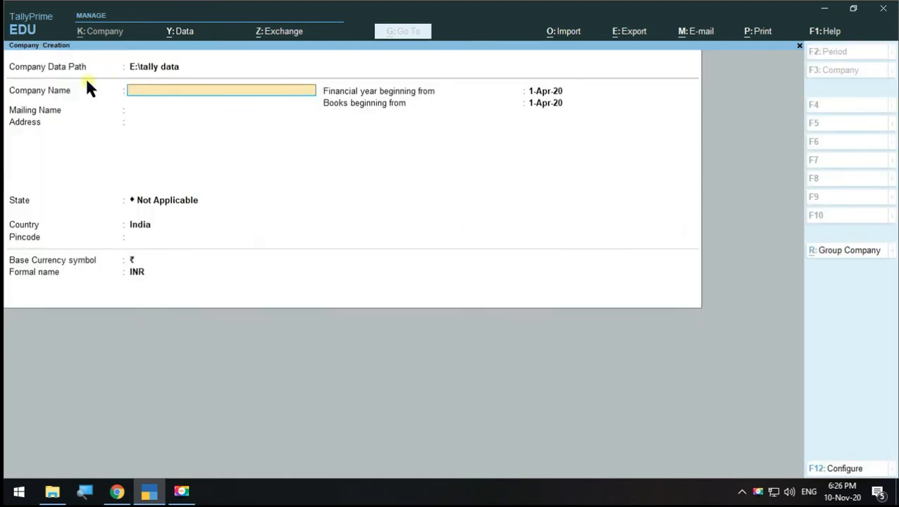
# - Set Provide Contact Details and Provide Additional Base Currency details to Yes in the form's configuration
pyautogui.press('F12')
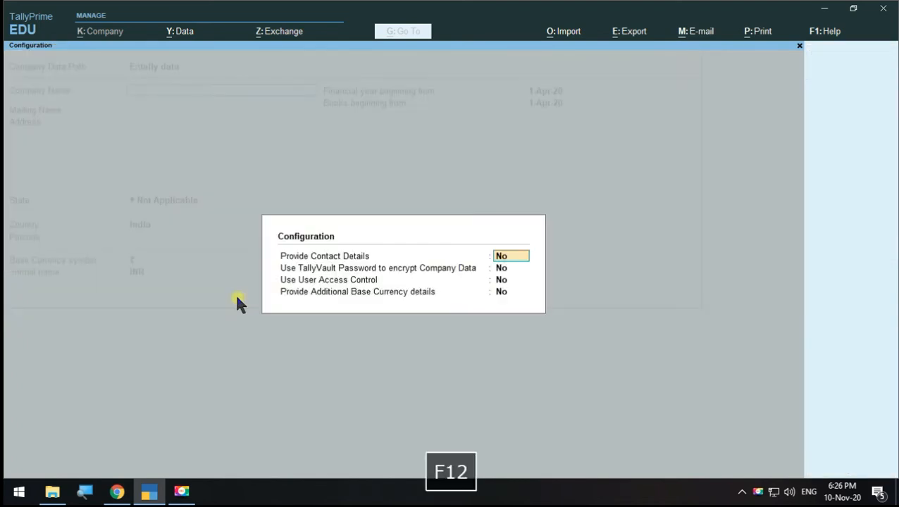
pyautogui.write('y')
pyautogui.press('Return')
pyautogui.press('Return')
pyautogui.press('Return')
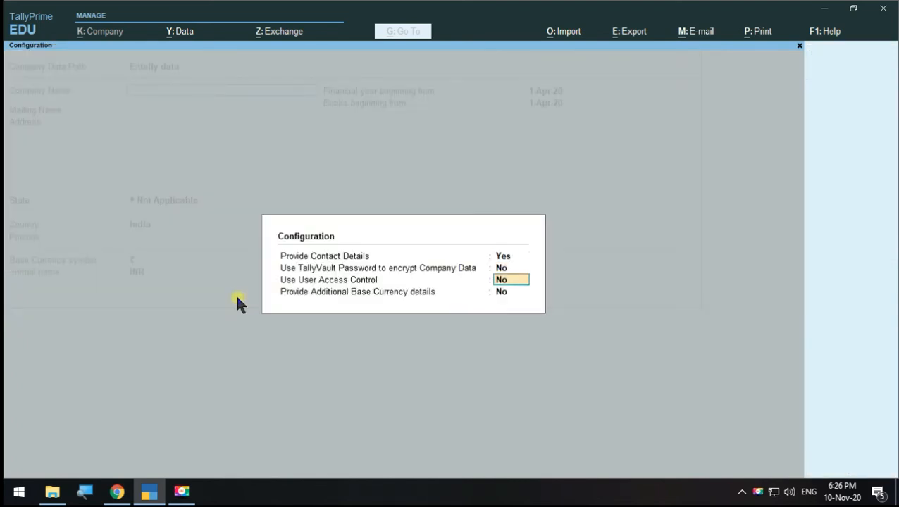
pyautogui.press('Return')
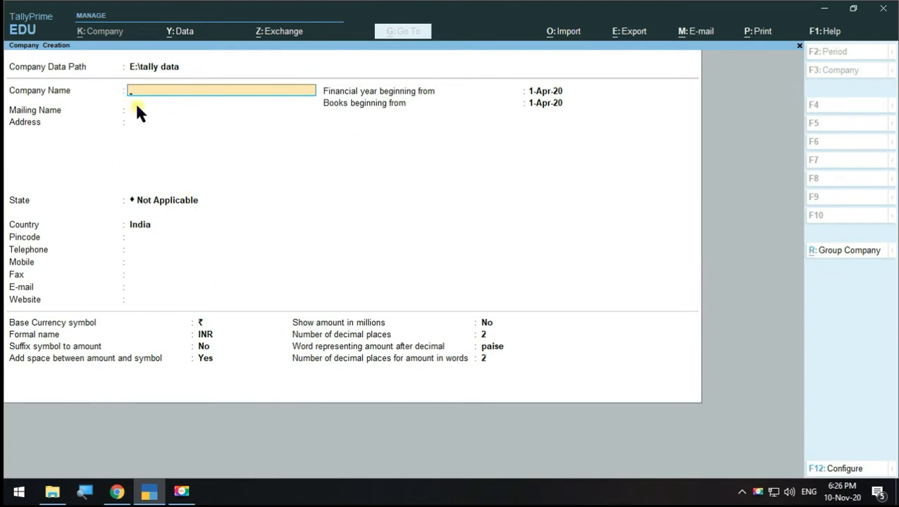
# - Name the company Sample Company and keep the same text as its mailing name
pyautogui.write('Sample Company')
pyautogui.press('Return')
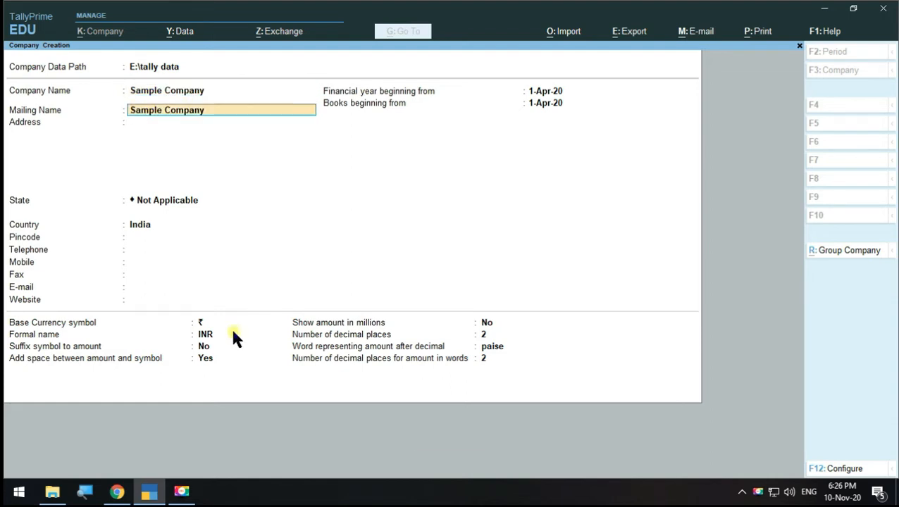
pyautogui.press('Return')
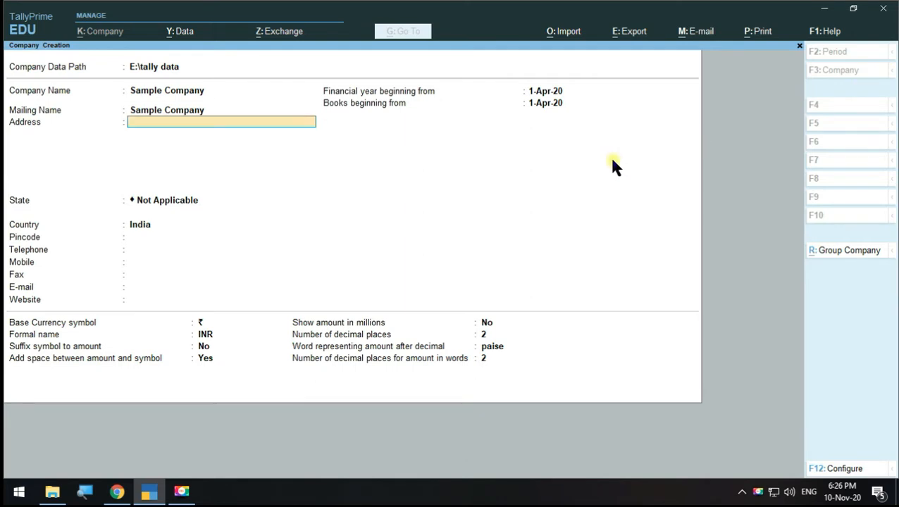
# - Leave the address blank and set the company's state to Andhra Pradesh and its country to India
pyautogui.press('Return')
pyautogui.press('Down')
pyautogui.press('Down')
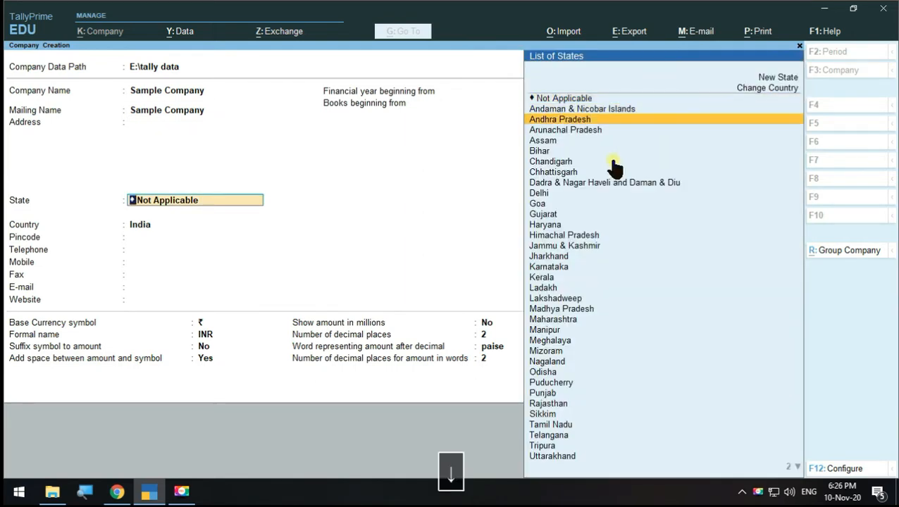
pyautogui.press('Return')
pyautogui.press('BackSpace')
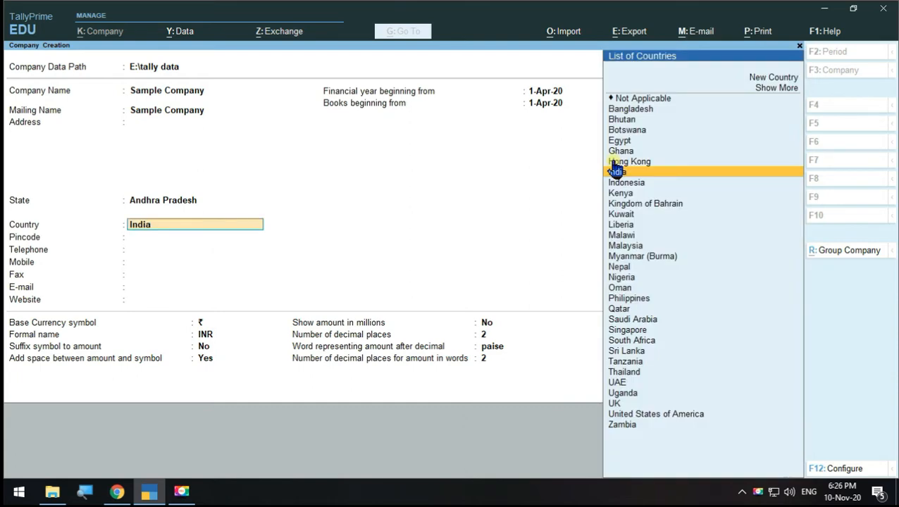
pyautogui.press('Return')
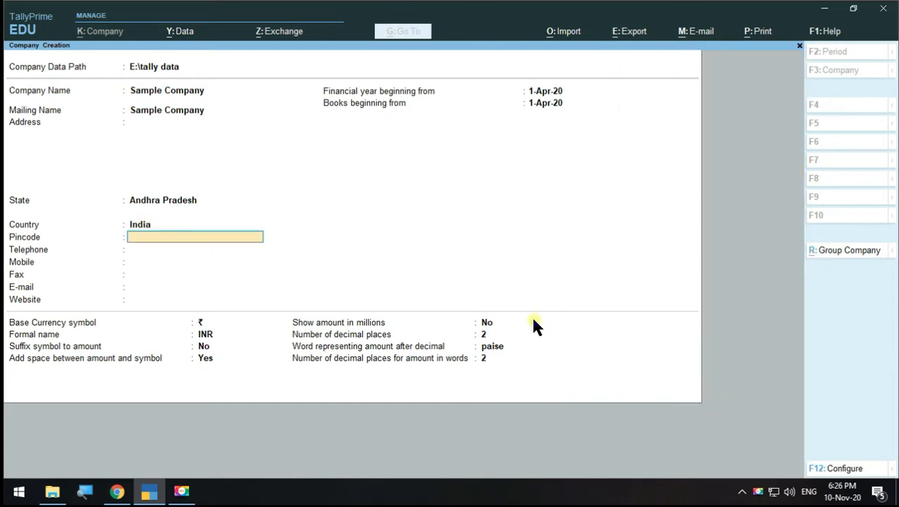
# - Leave the pincode and contact fields blank and keep 1-Apr-20 as the start of the financial year and books
pyautogui.press('Return')
pyautogui.press('Return')
pyautogui.press('Return')
pyautogui.press('Return')
pyautogui.press('Return')
pyautogui.press('Return')
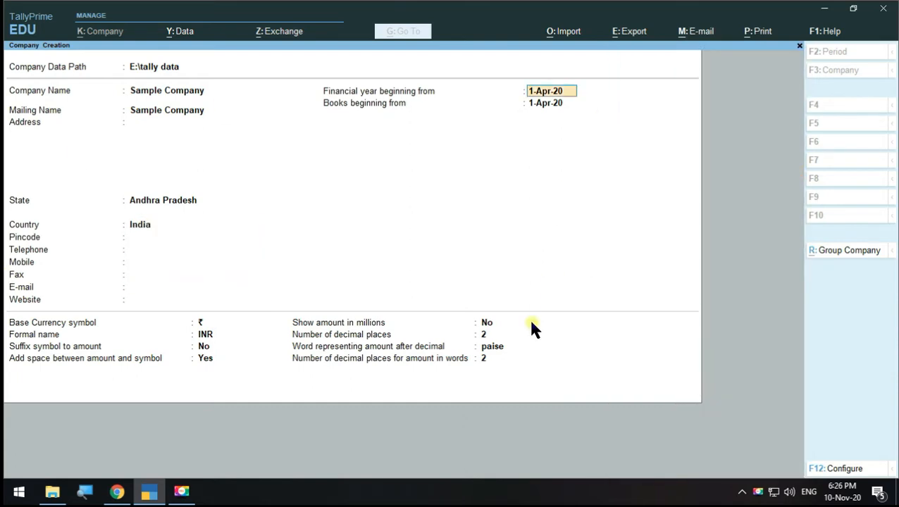
pyautogui.press('Return')
pyautogui.press('Return')
# - Keep the default base currency details and accept the creation of Sample Company
pyautogui.press('Return')
pyautogui.press('Return')
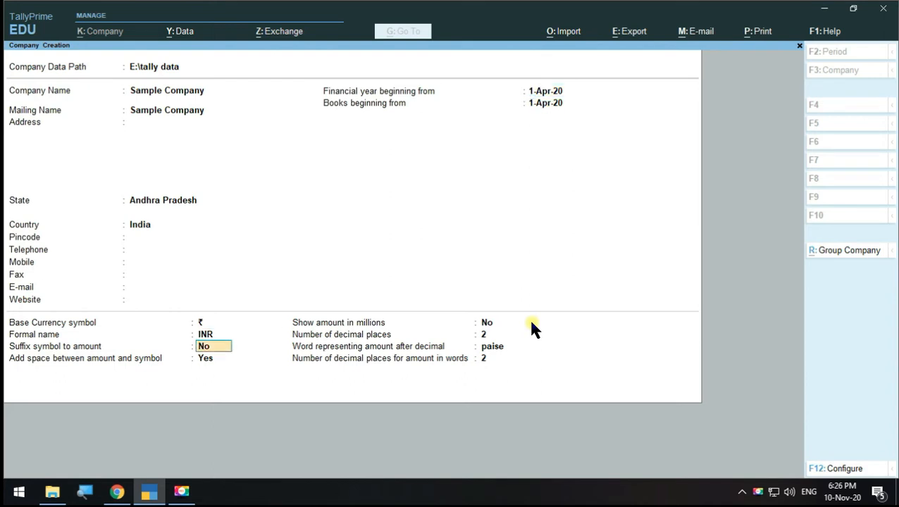
pyautogui.press('Return')
pyautogui.press('Return')
pyautogui.press('Return')
pyautogui.press('Return')
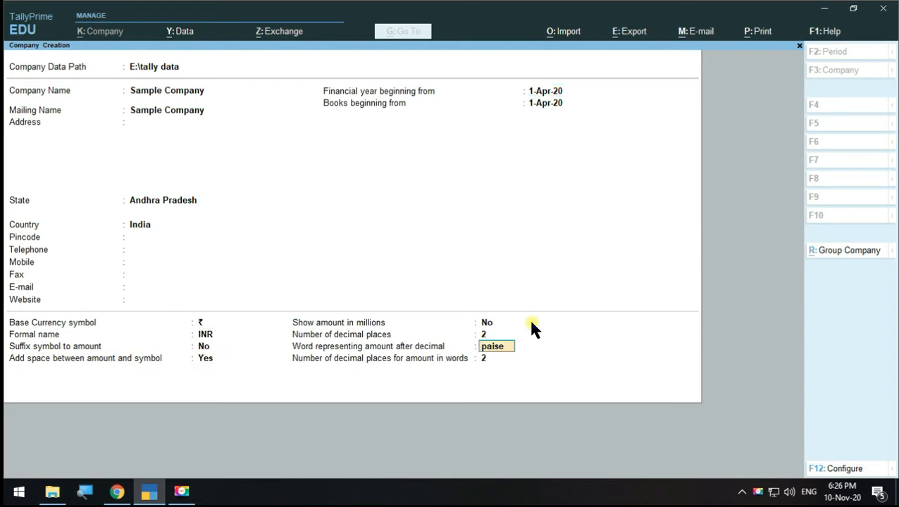
pyautogui.press('Return')
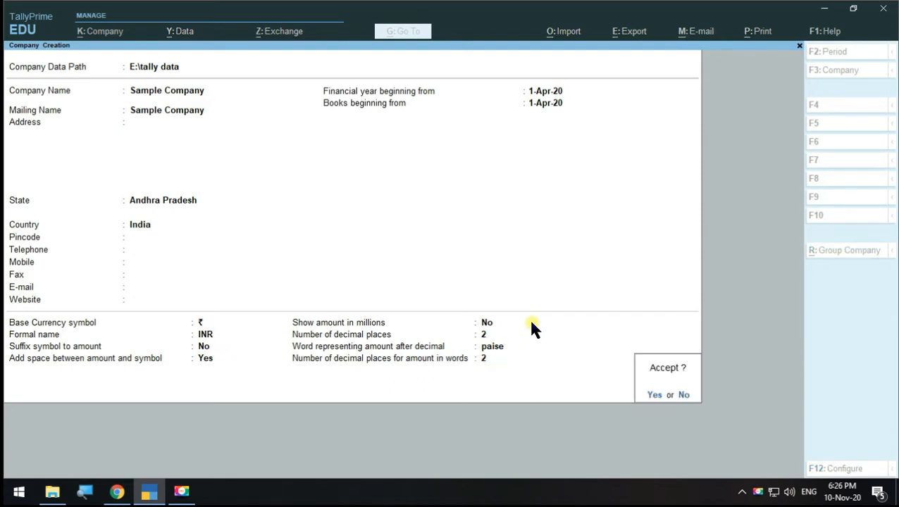
pyautogui.click(654, 395)
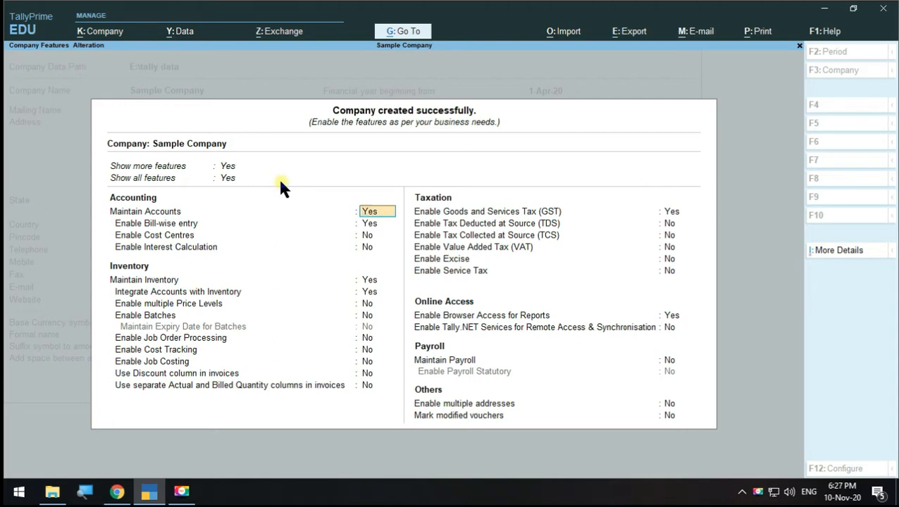
# - Switch Show more features to No for Sample Company and back to Yes
pyautogui.click(225, 166)
pyautogui.press('n')
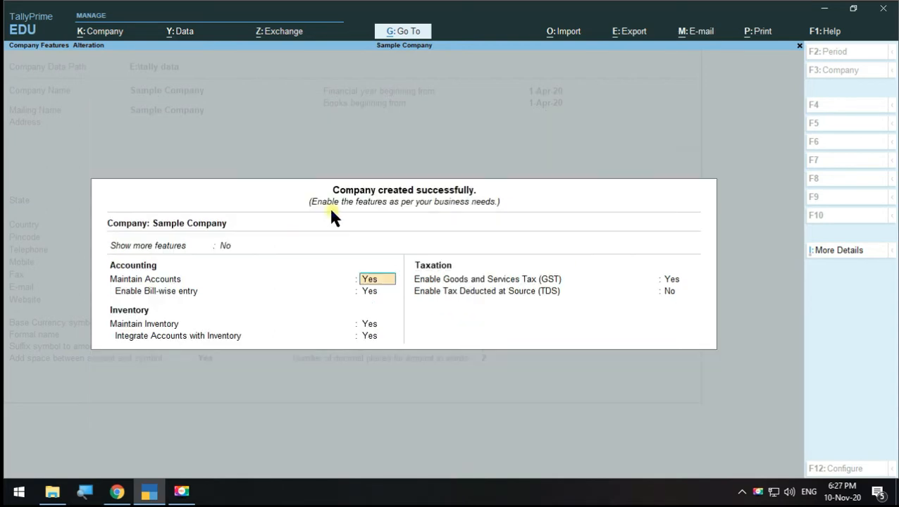
pyautogui.click(223, 246)
pyautogui.press('y')
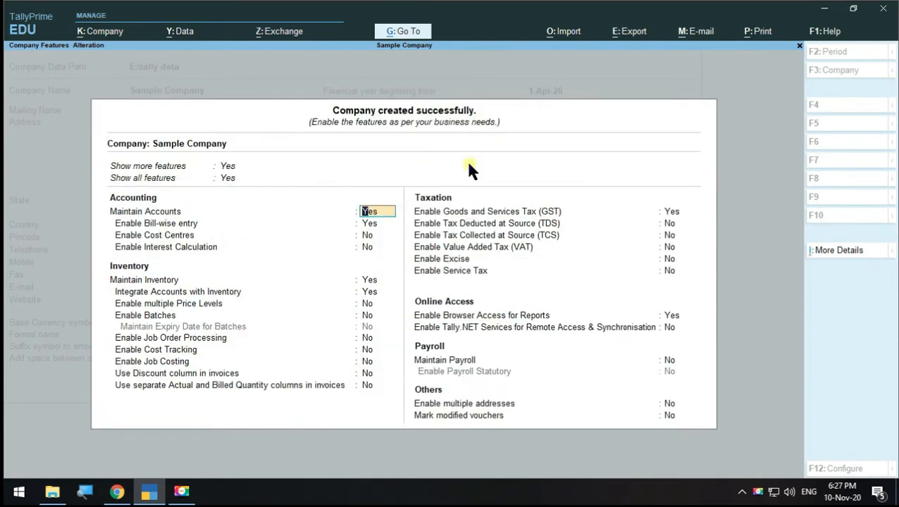
# - Switch Show all features to No for Sample Company and back to Yes
pyautogui.click(225, 180)
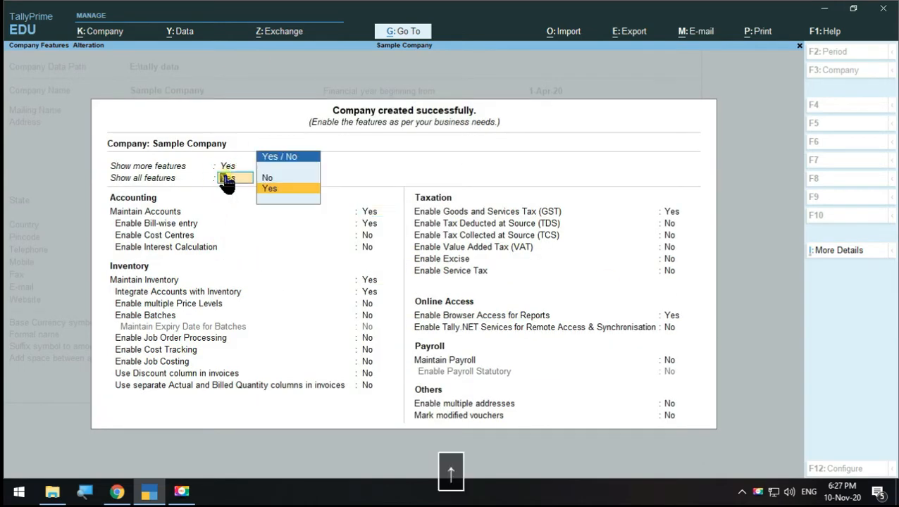
pyautogui.press('n')
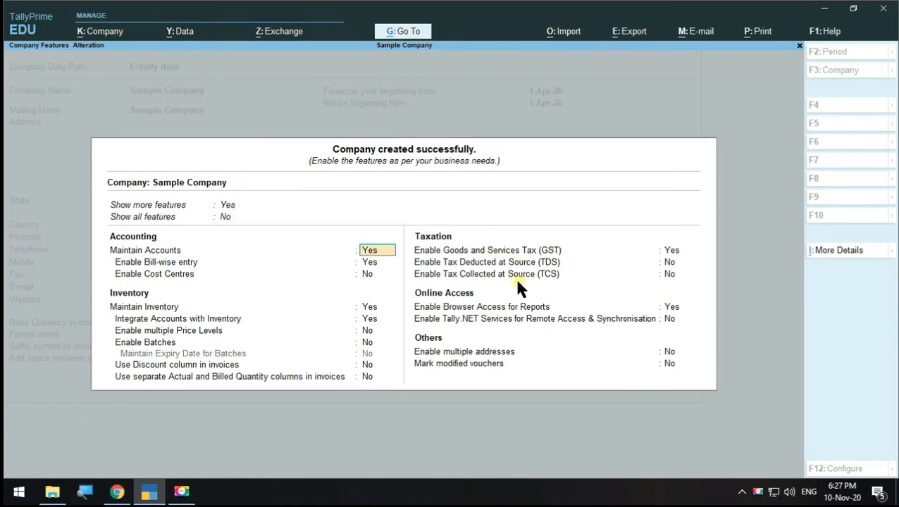
pyautogui.click(226, 220)
pyautogui.press('y')
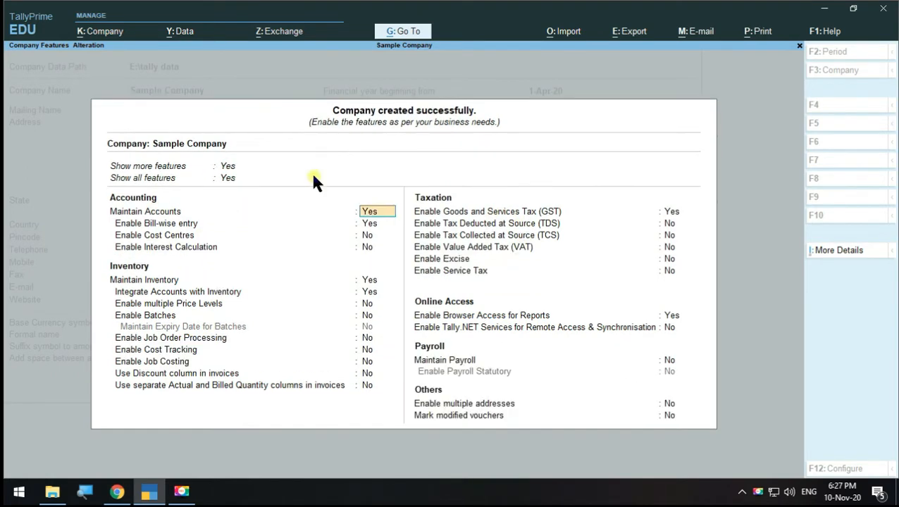
# - View the company's additional details list with more and inactive entries shown, and close it
pyautogui.click(854, 252)
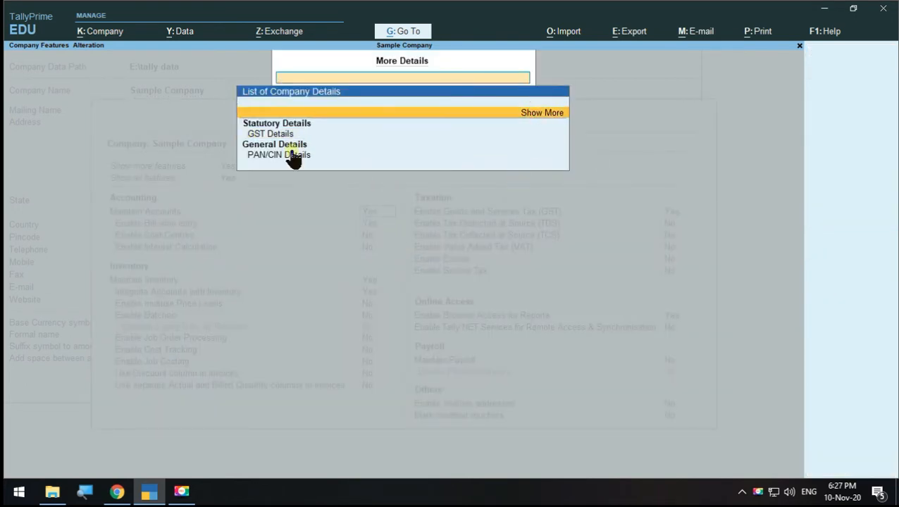
pyautogui.click(536, 113)
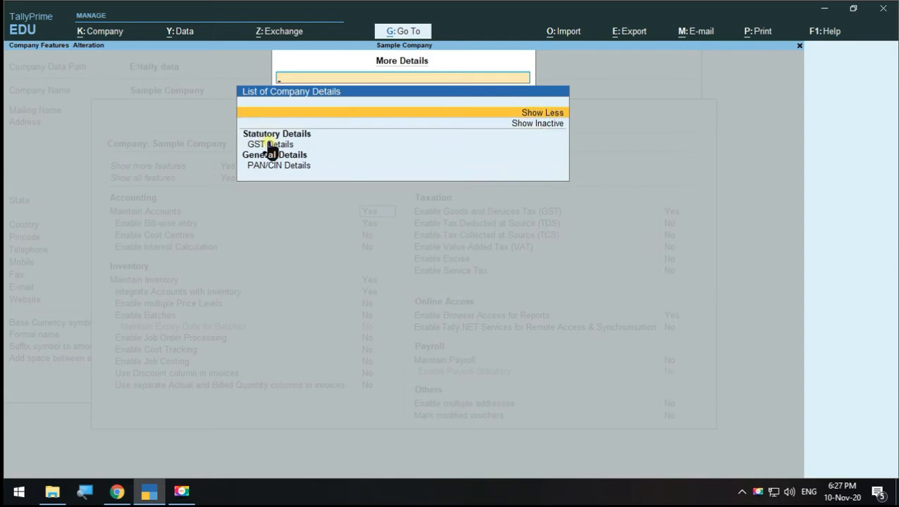
pyautogui.click(521, 123)
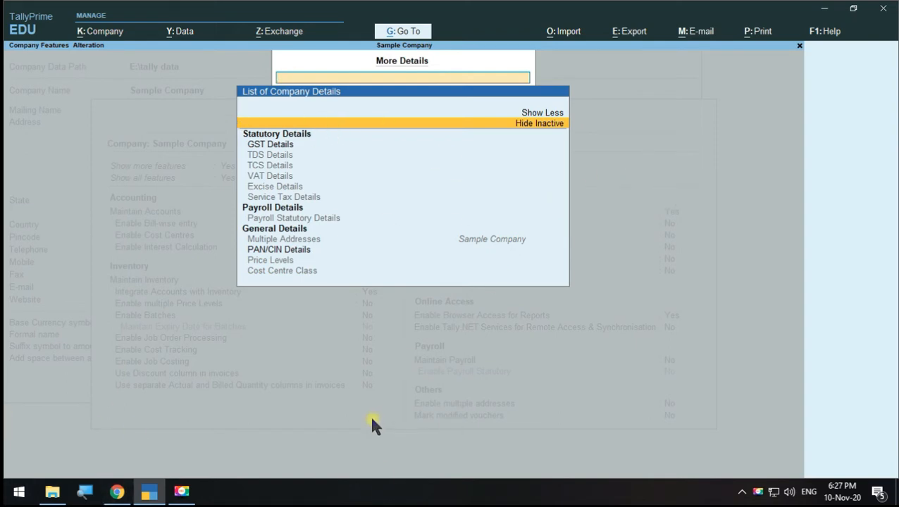
pyautogui.press('Escape')
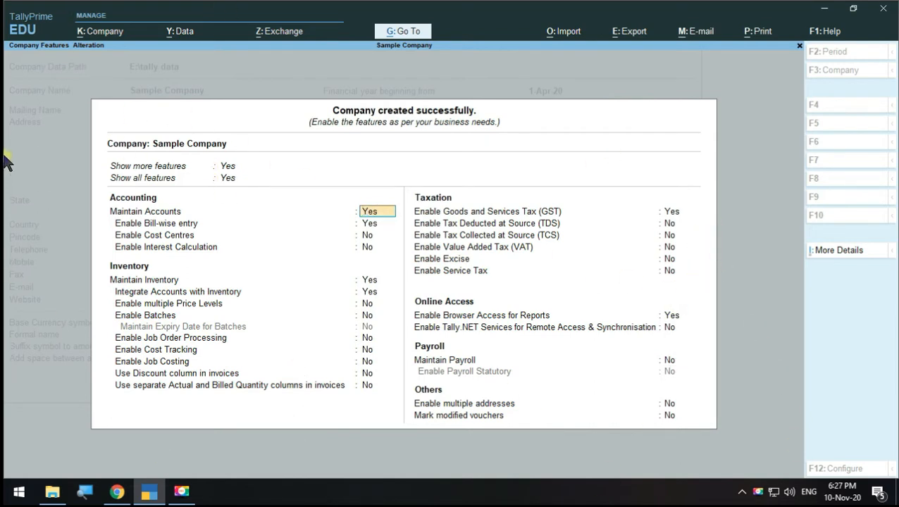
# - Accept the feature settings of Sample Company and go to the Gateway of Tally
pyautogui.press('F12')
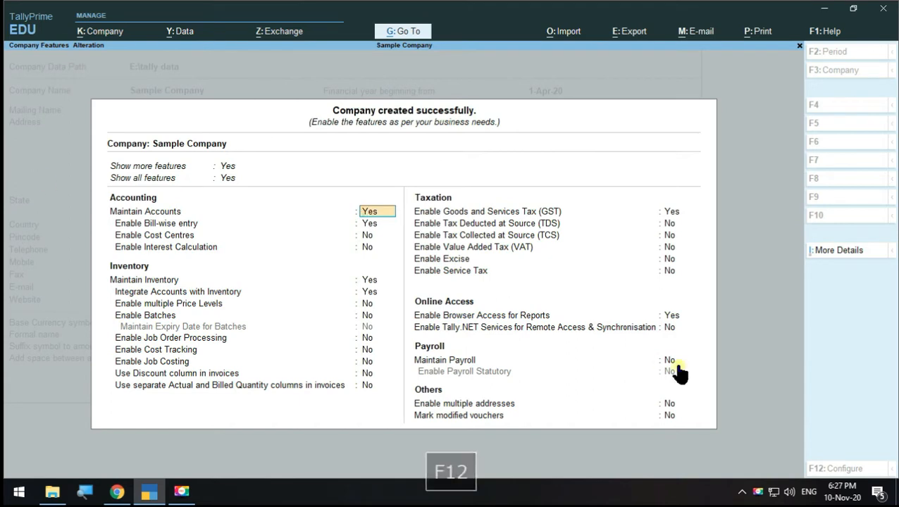
pyautogui.press('F12')
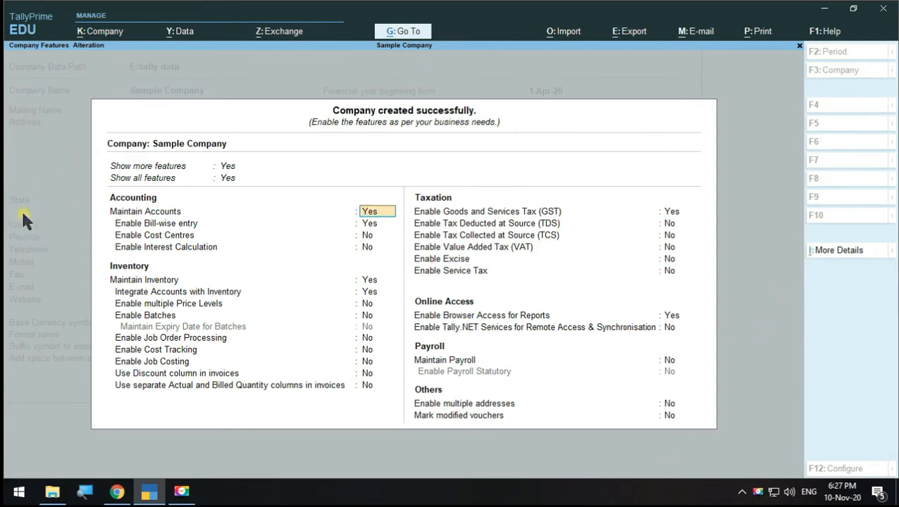
pyautogui.hotkey('ctrl', 'a')
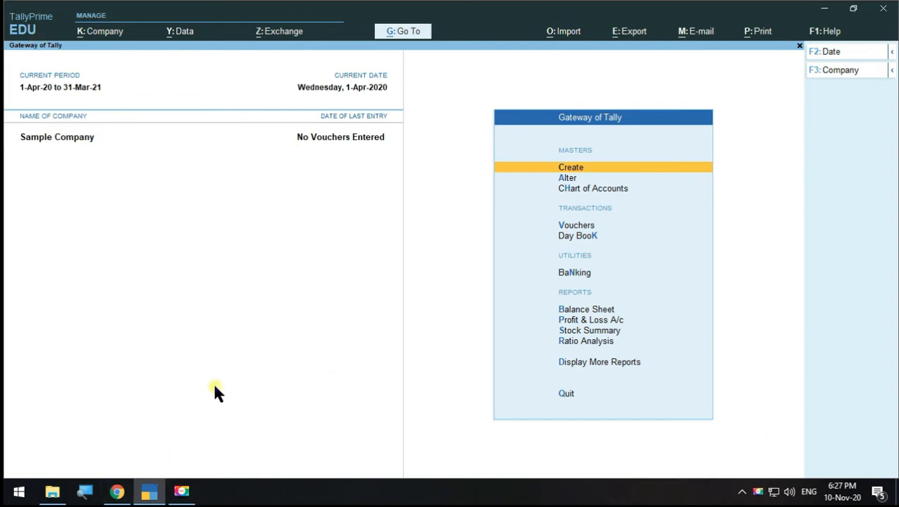
# - Open the built-in calculator, switch focus between it and the Gateway of Tally, and close it
pyautogui.press('ctrl')
pyautogui.hotkey('ctrl', 'n')
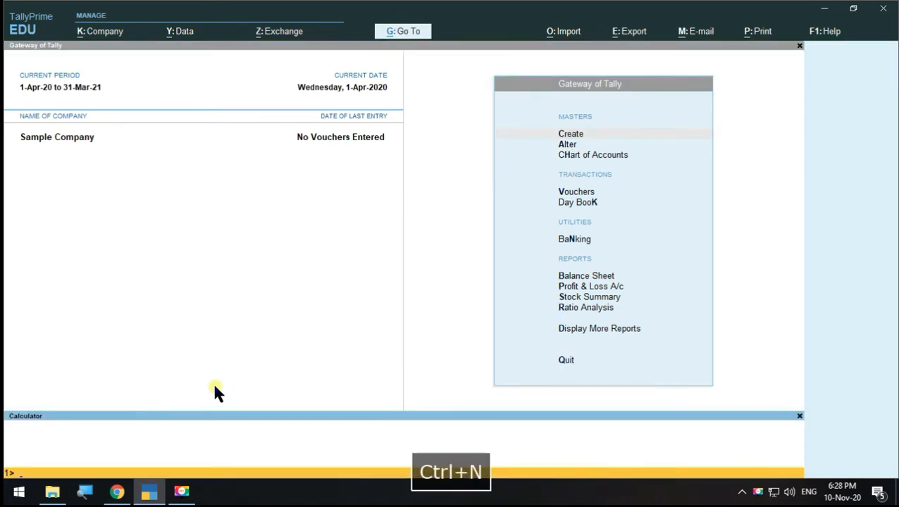
pyautogui.hotkey('ctrl', 'm')
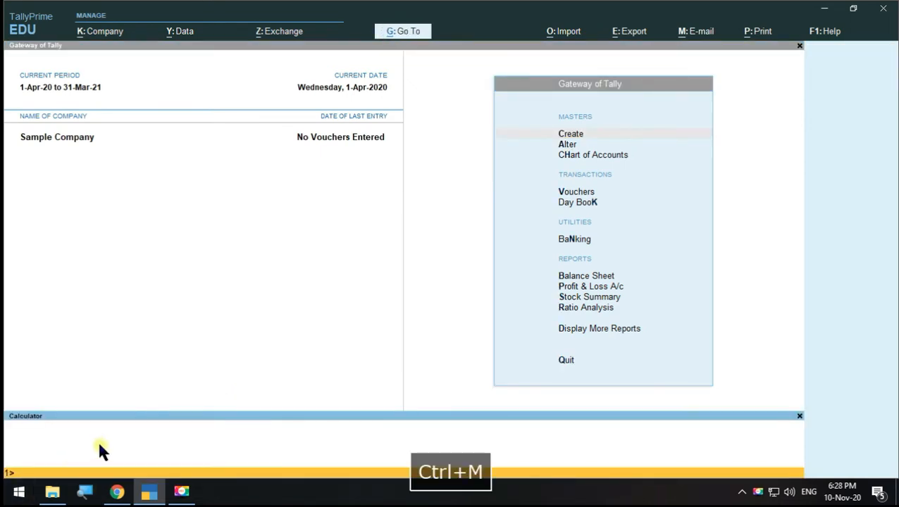
pyautogui.hotkey('ctrl', 'n')
pyautogui.press('ctrl')
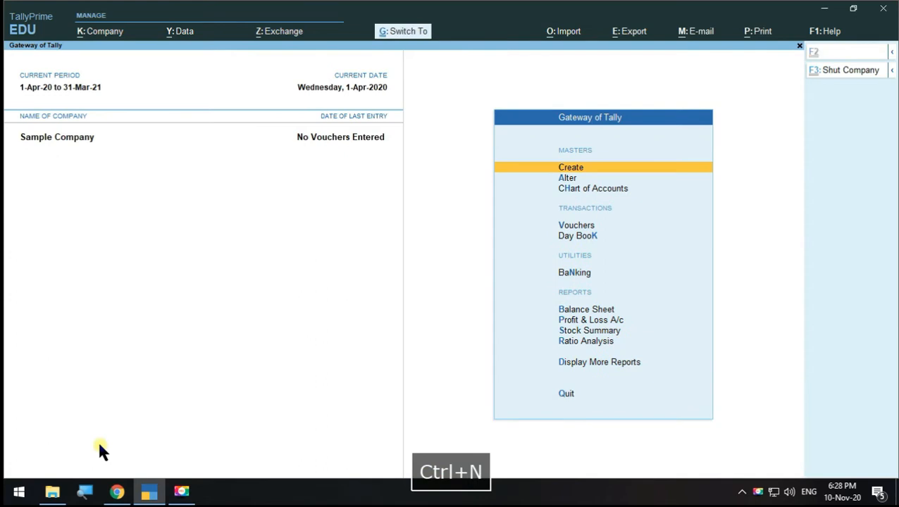
pyautogui.hotkey('ctrl', 'n')
pyautogui.hotkey('ctrl', 'n')
pyautogui.hotkey('ctrl', 'n')
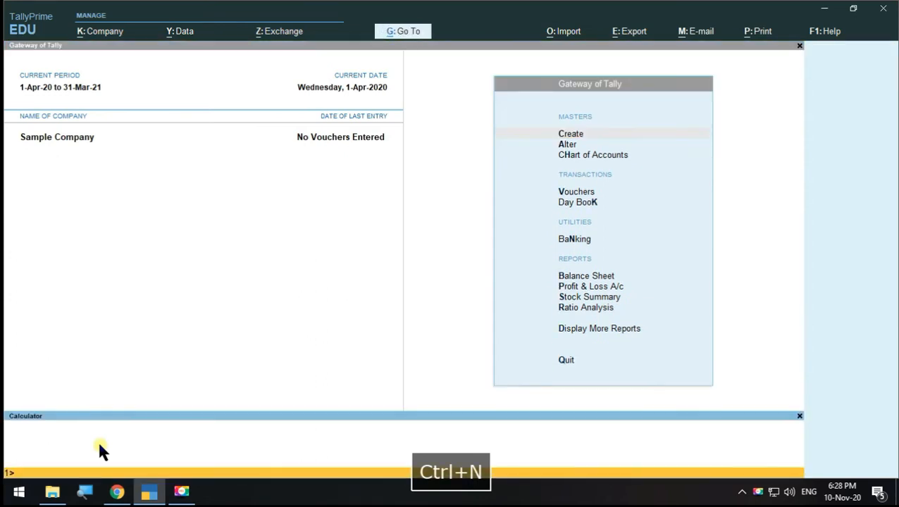
pyautogui.hotkey('ctrl', 'm')
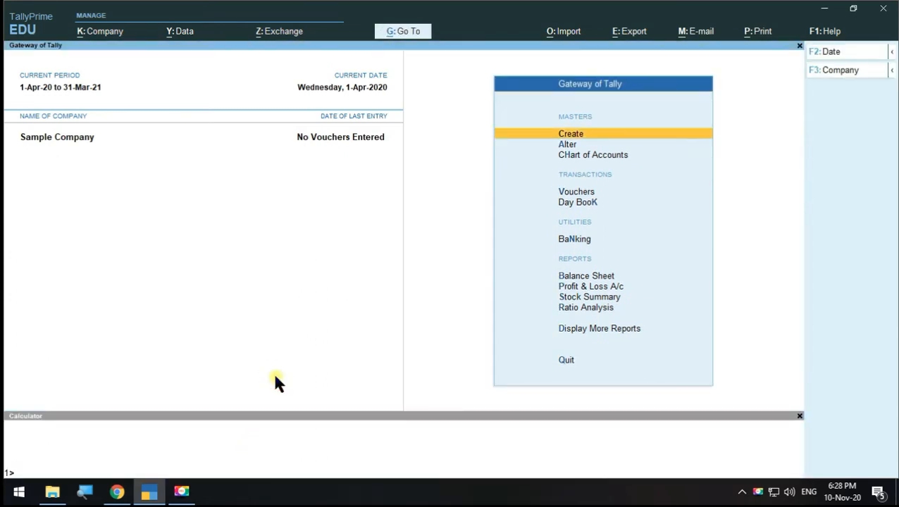
pyautogui.hotkey('ctrl', 'n')
pyautogui.hotkey('ctrl', 'n')
pyautogui.hotkey('ctrl', 'n')
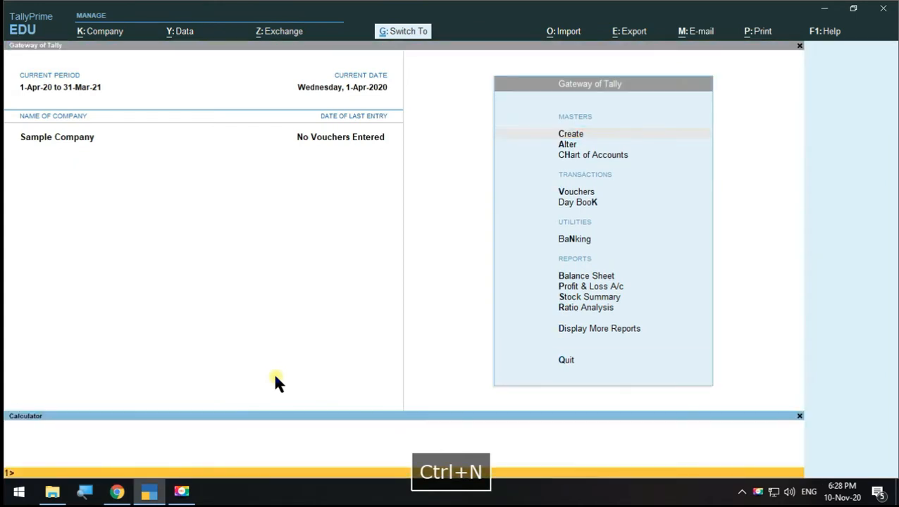
pyautogui.hotkey('ctrl', 'n')
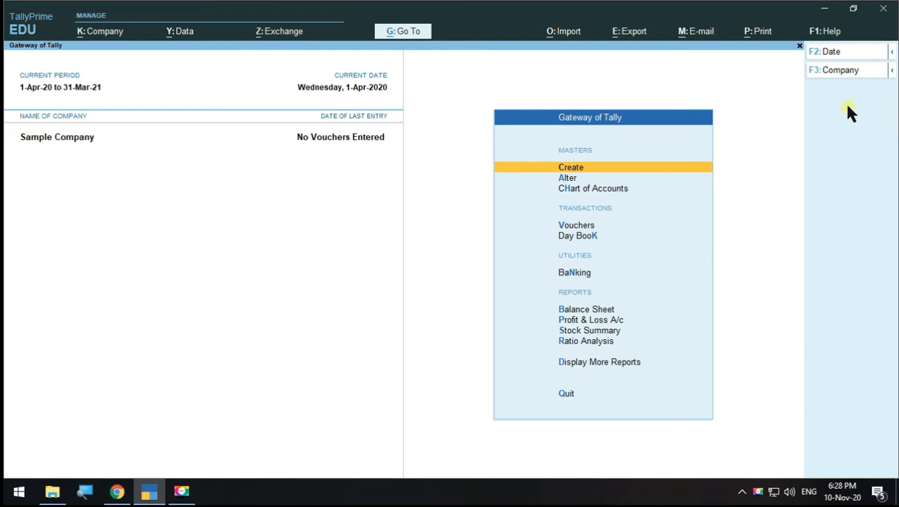
# - Examine the additional commands grouped under Date and Company at the Gateway of Tally
pyautogui.click(892, 52)
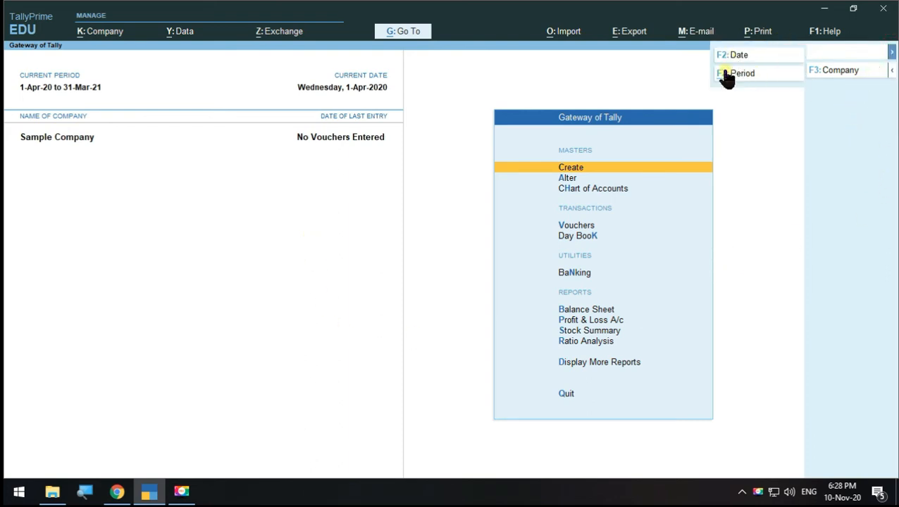
pyautogui.click(844, 119)
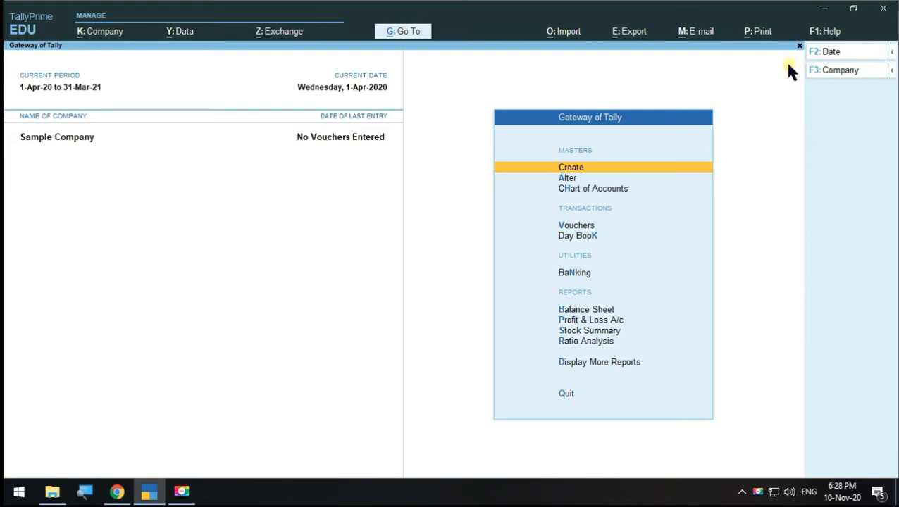
pyautogui.click(892, 70)
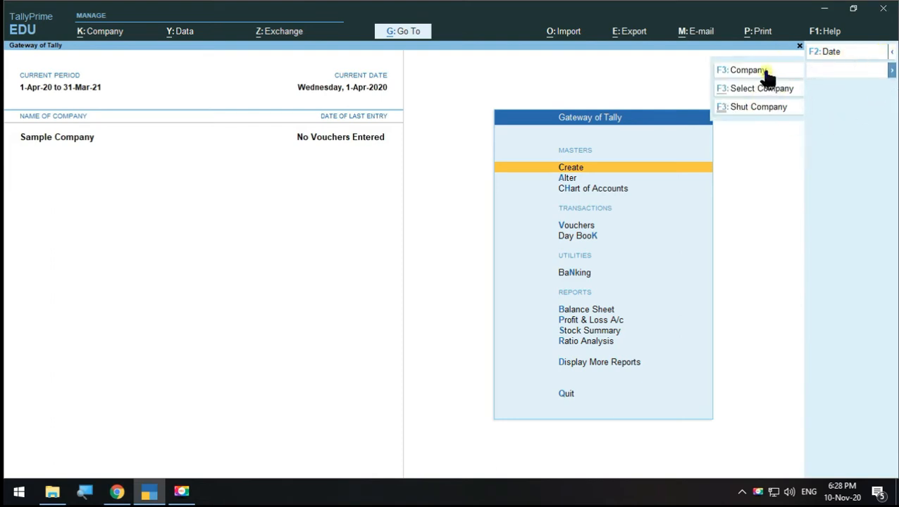
pyautogui.click(890, 72)
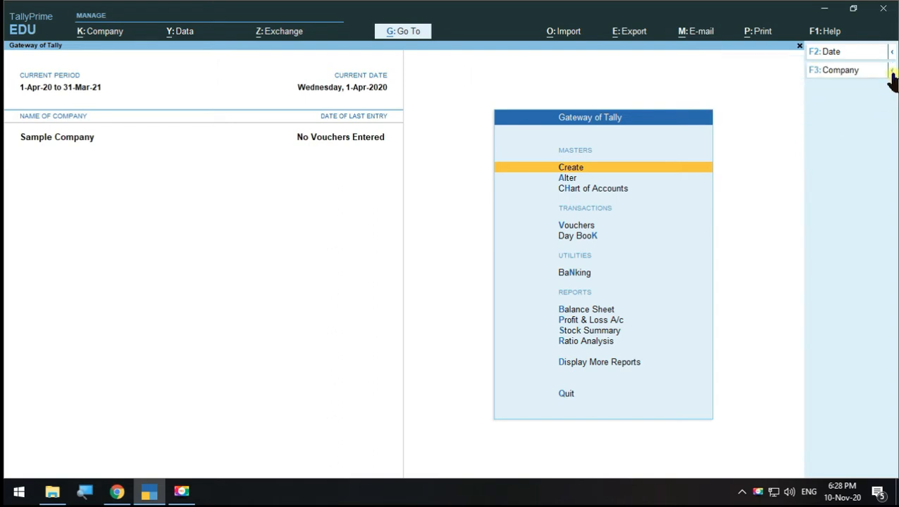
pyautogui.click(890, 72)
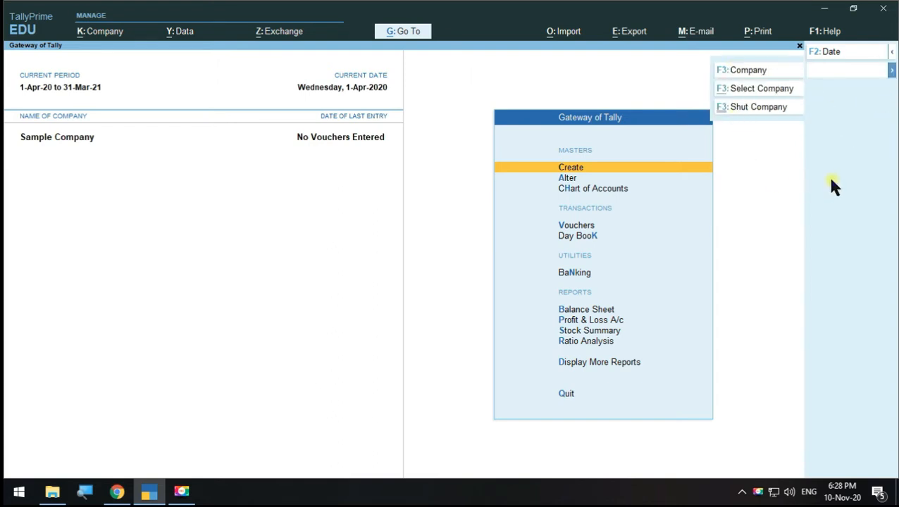
pyautogui.click(893, 72)
pyautogui.click(850, 118)
# - Look through the available Company, Data and Exchange management commands without running any
pyautogui.click(99, 31)
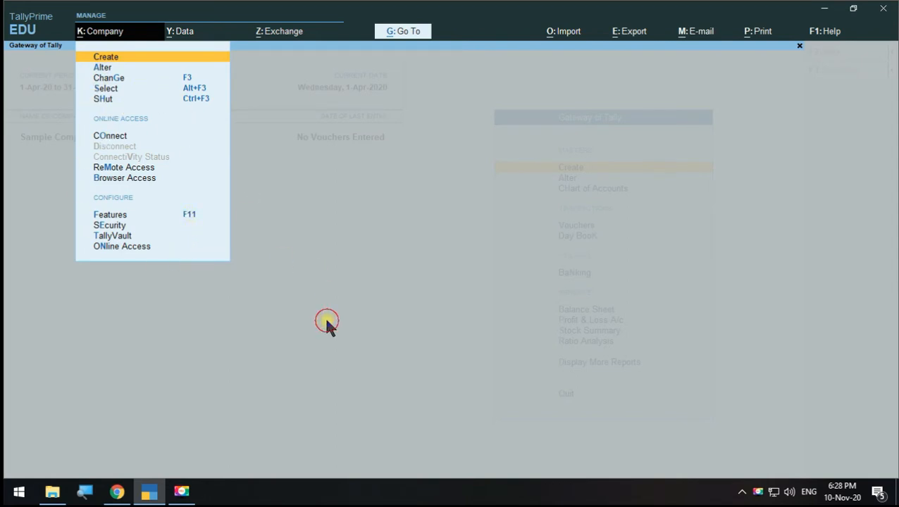
pyautogui.press('Escape')
pyautogui.click(182, 33)
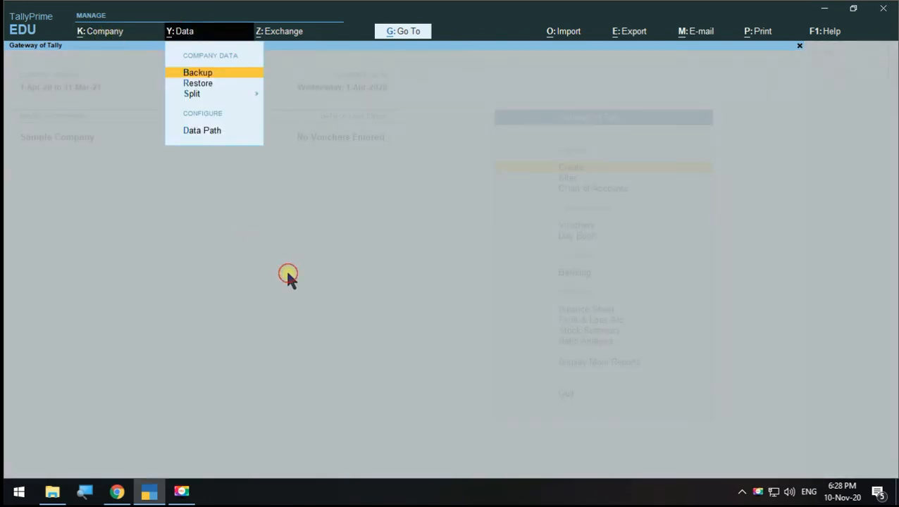
pyautogui.click(288, 273)
pyautogui.click(271, 34)
pyautogui.click(317, 258)
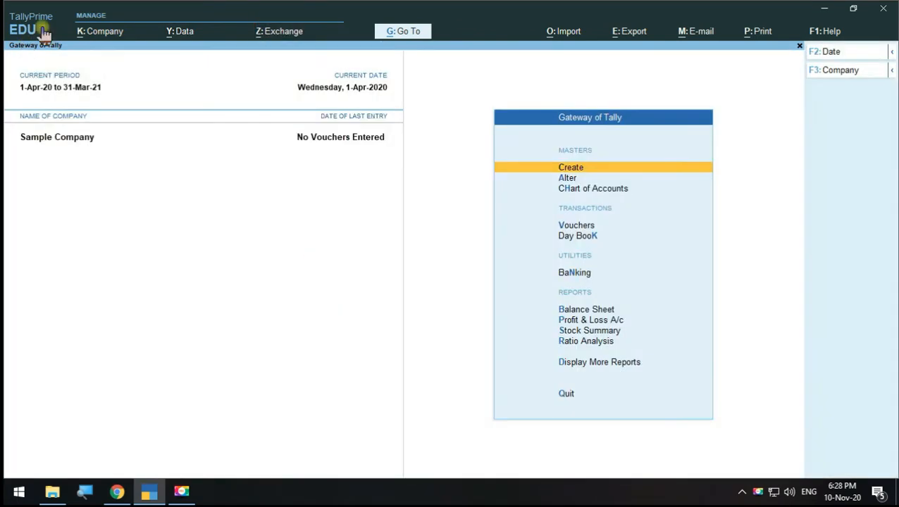
# - Reopen the feature settings of Sample Company for review and leave them without changes
pyautogui.click(100, 34)
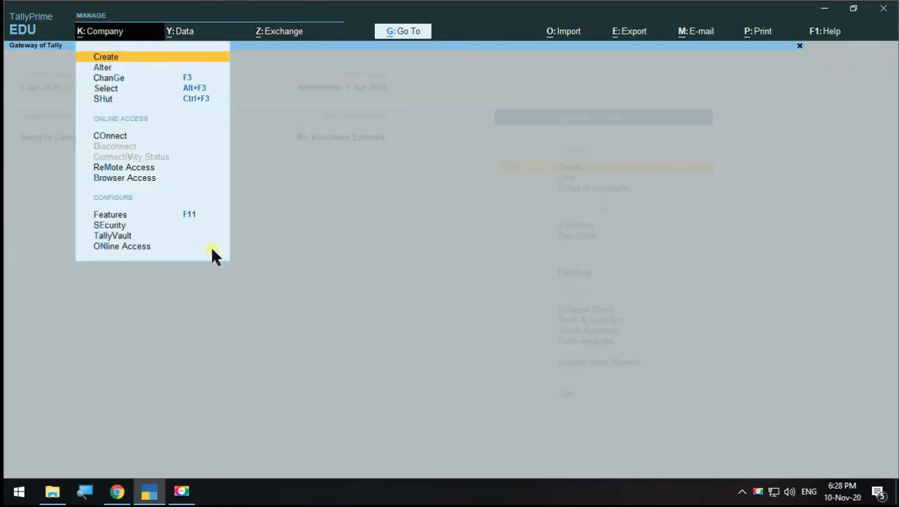
pyautogui.click(182, 216)
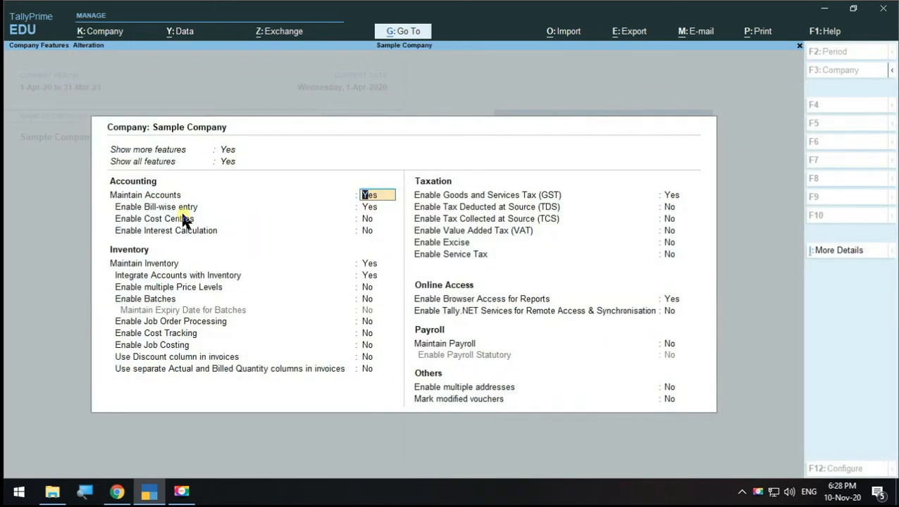
pyautogui.press('Escape')
pyautogui.press('Escape')
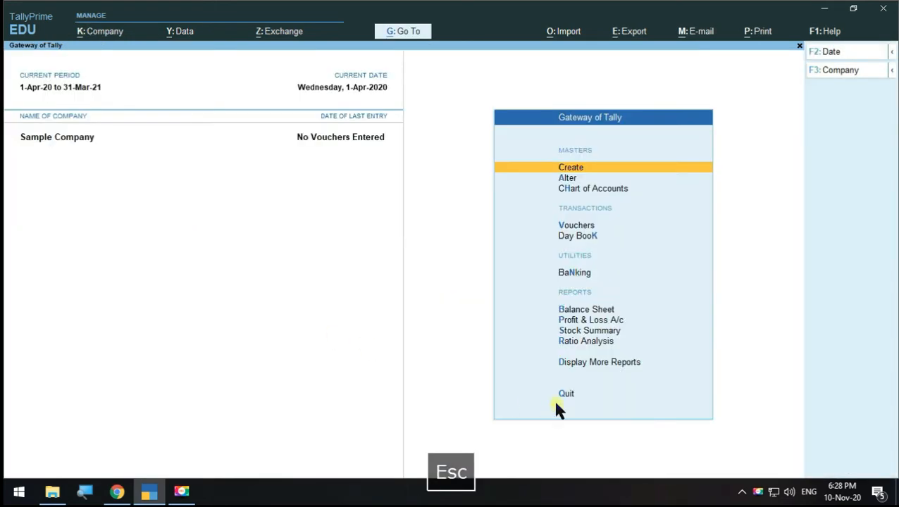
# - View the list of accounting and inventory masters in the Chart of Accounts and return to the Gateway of Tally
pyautogui.press('F12')
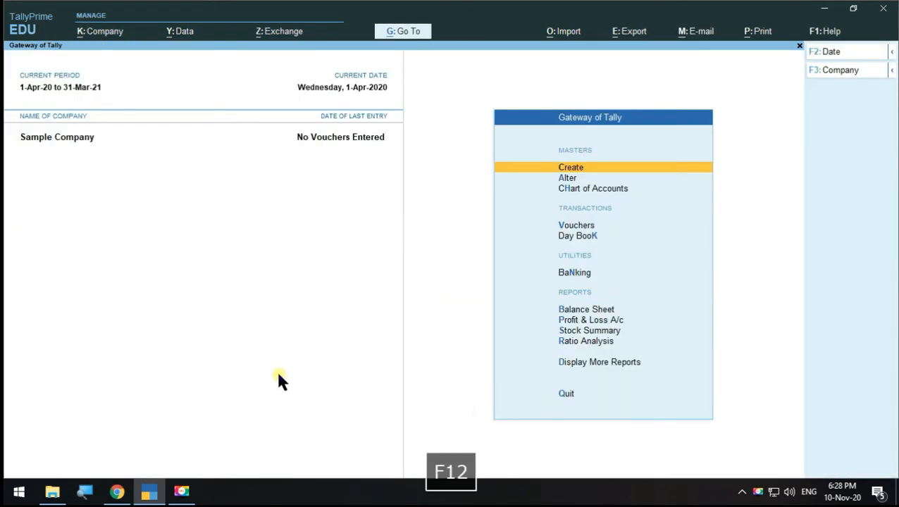
pyautogui.click(583, 191)
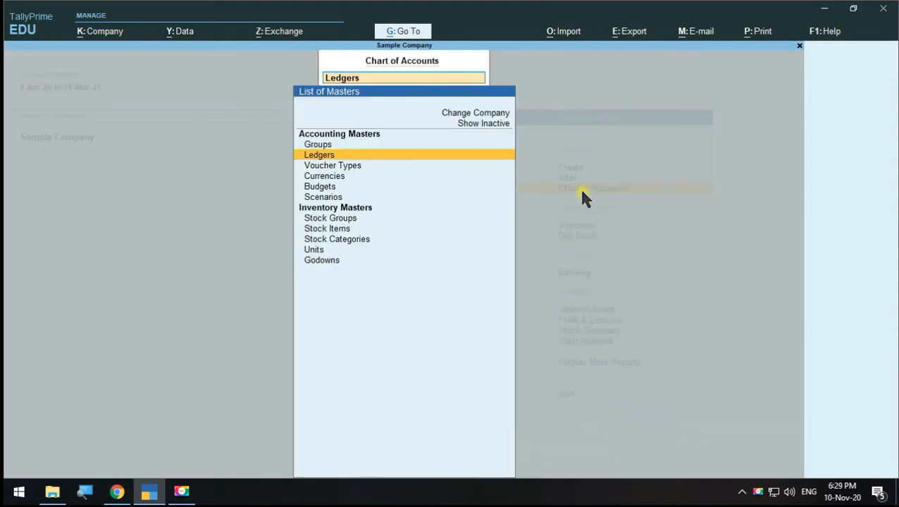
pyautogui.press('Escape')
pyautogui.press('Escape')
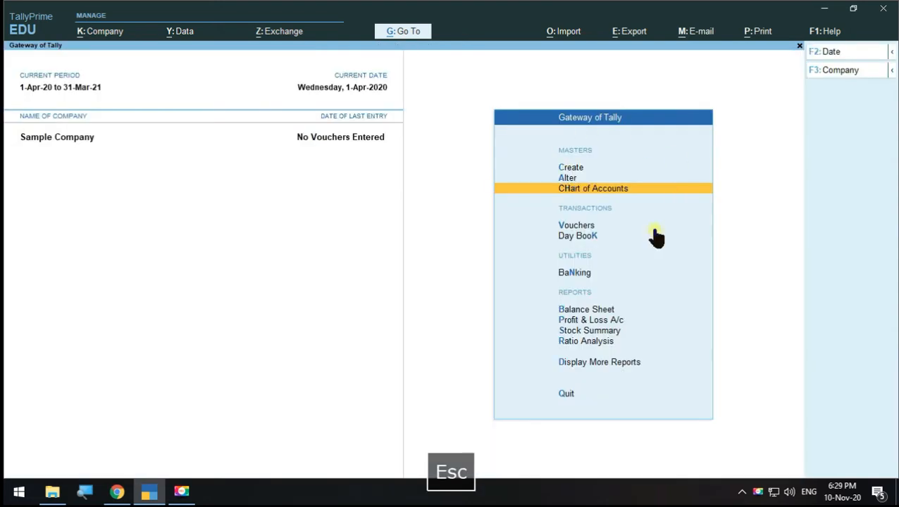
# - Open voucher entry and switch through the Journal, Receipt and Purchase voucher types
pyautogui.click(585, 227)
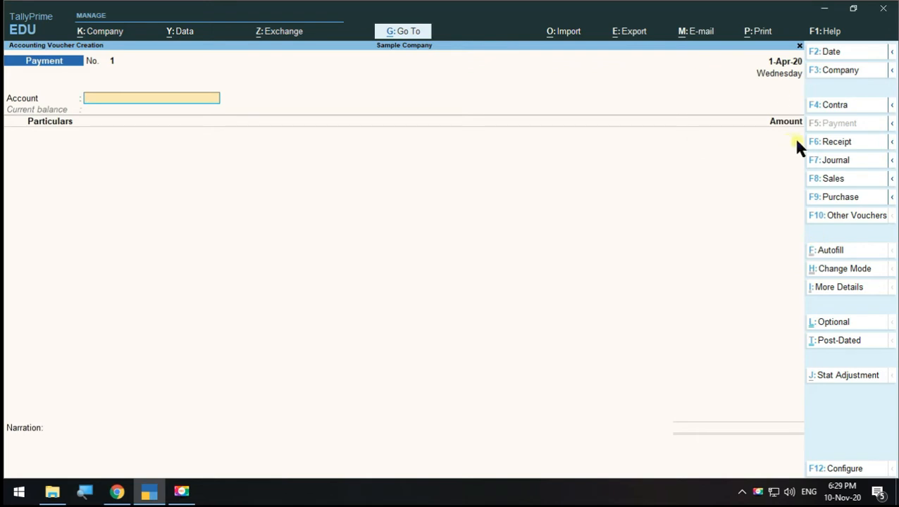
pyautogui.click(829, 161)
pyautogui.click(837, 146)
pyautogui.click(833, 199)
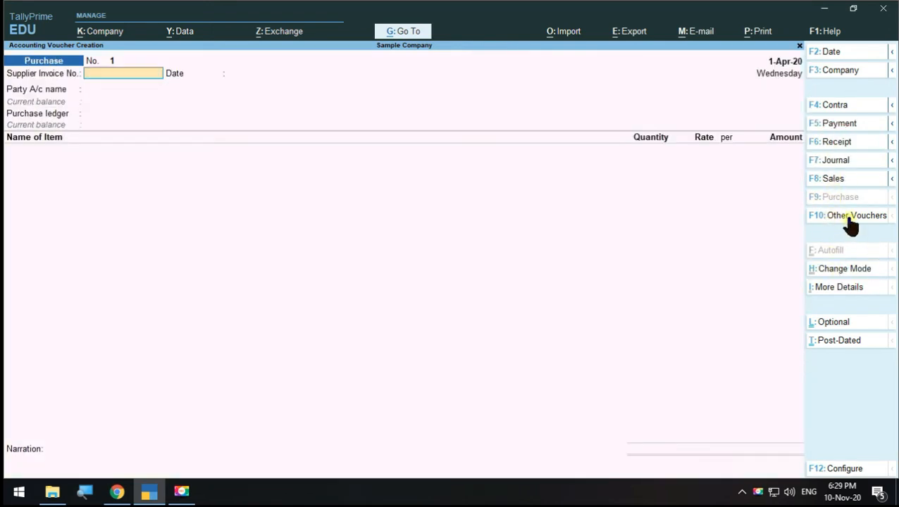
# - Show the list of other accounting and inventory voucher types from the Purchase voucher
pyautogui.click(847, 216)
pyautogui.press('Escape')
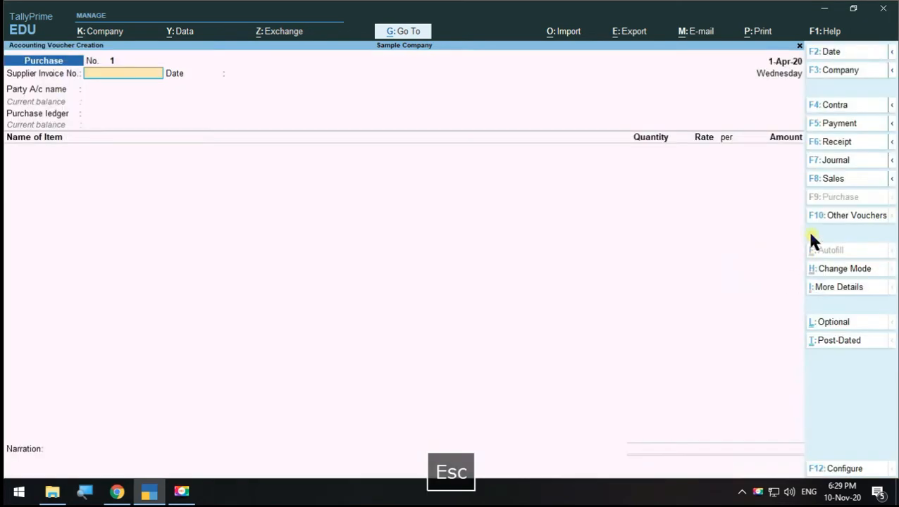
pyautogui.click(841, 219)
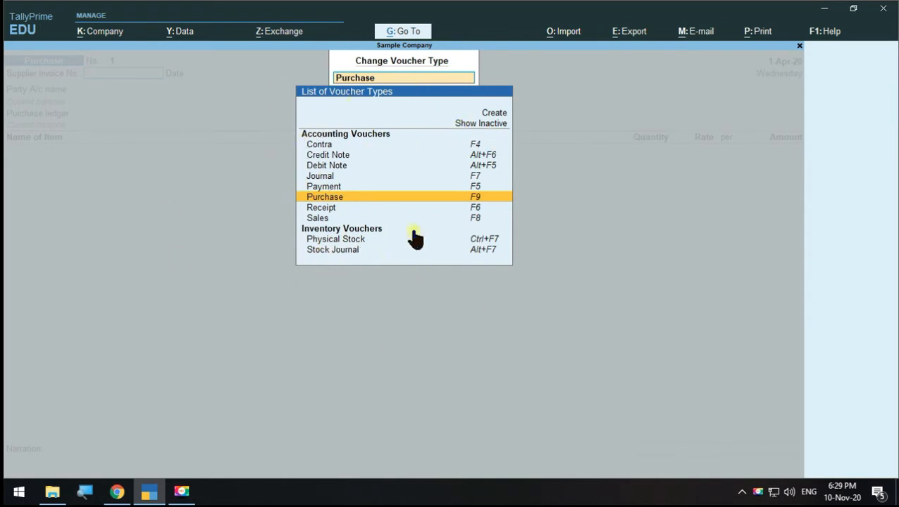
# - Show the inactive voucher types in the voucher type list, hide them again and close the list
pyautogui.click(477, 125)
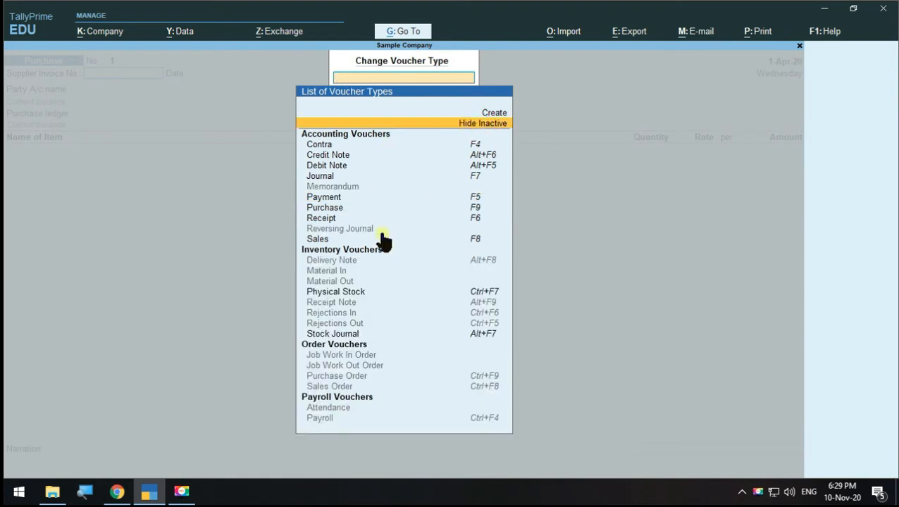
pyautogui.click(486, 127)
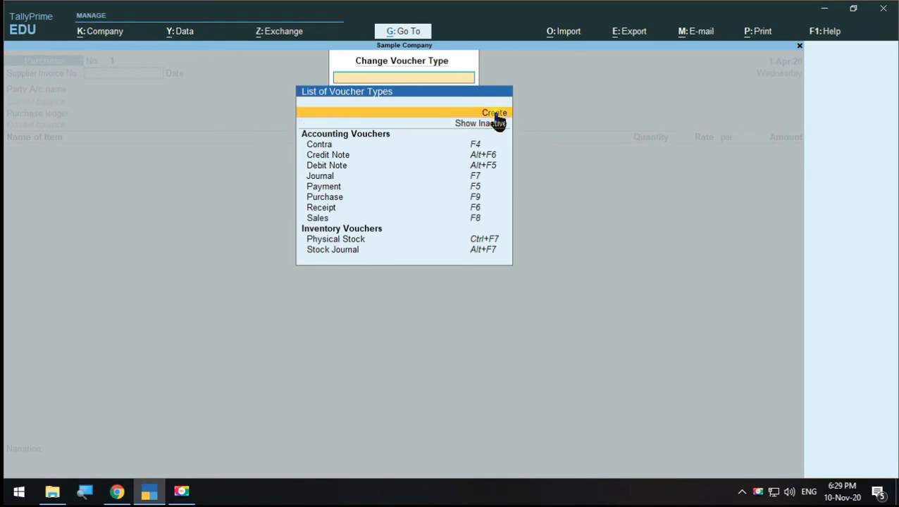
pyautogui.press('Escape')
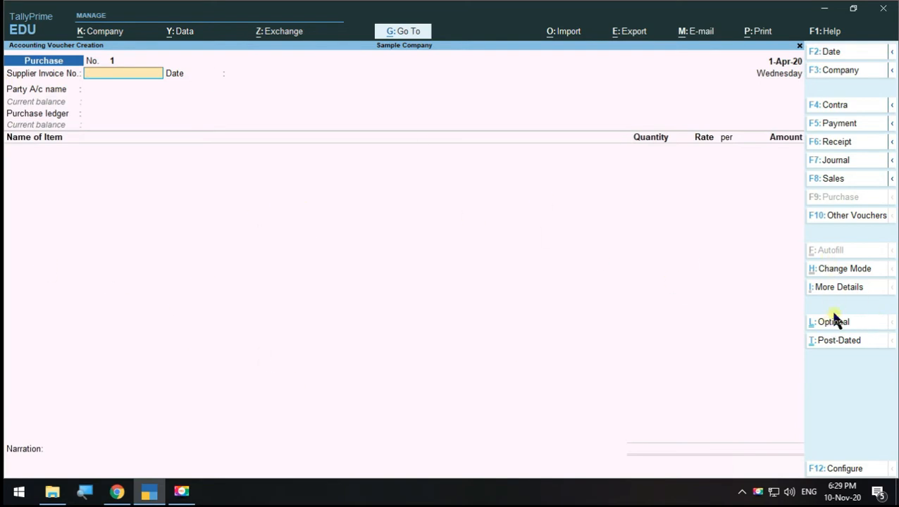
# - View the list of additional details available for the Purchase voucher and return to the Gateway of Tally
pyautogui.click(842, 291)
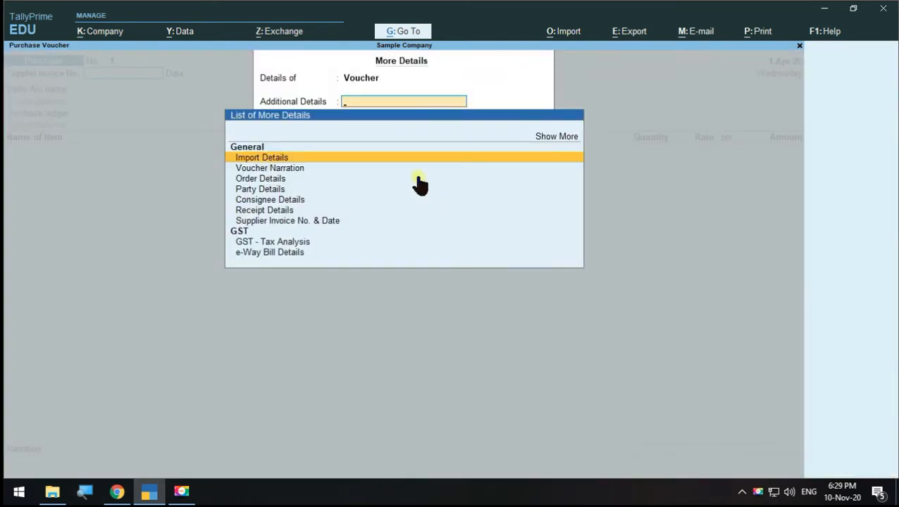
pyautogui.press('Escape')
pyautogui.press('Escape')
pyautogui.press('Escape')
pyautogui.press('Escape')
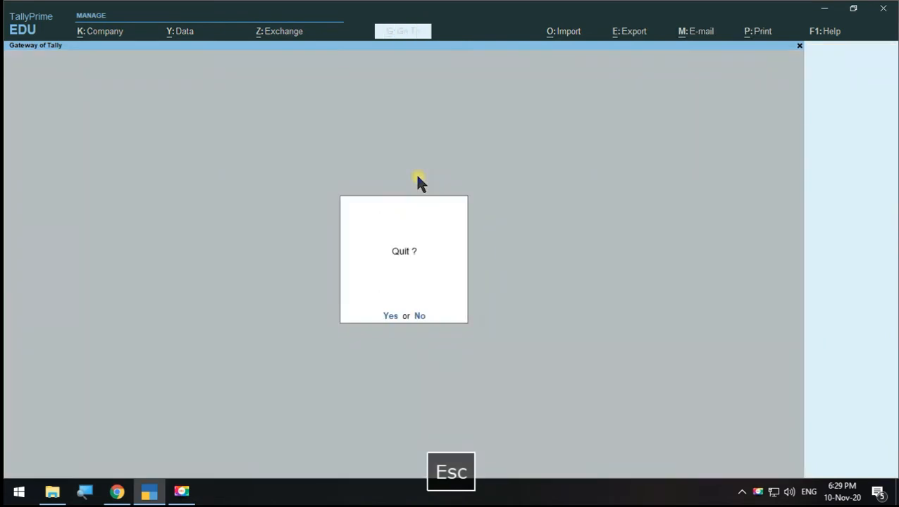
pyautogui.press('Escape')
# - View the Day Book from the Gateway of Tally and through the additional reports, returning to the Gateway each time
pyautogui.click(631, 238)
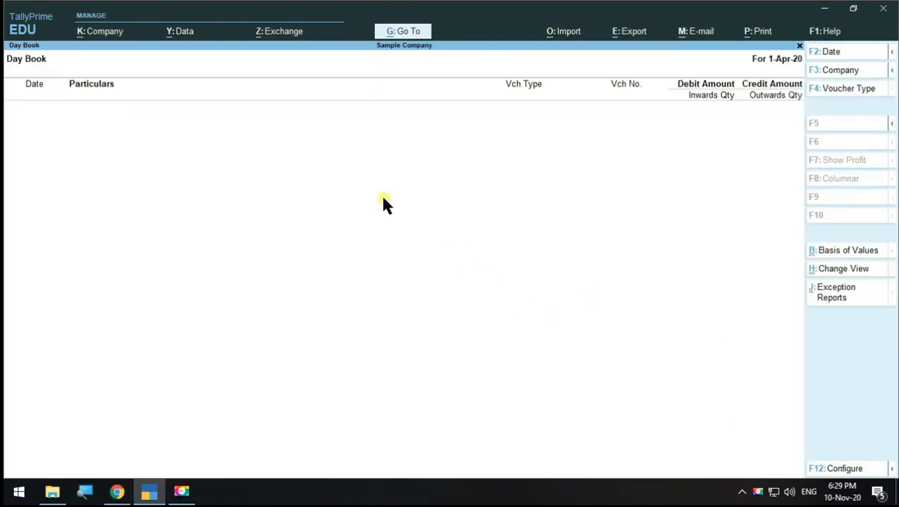
pyautogui.press('Escape')
pyautogui.click(568, 360)
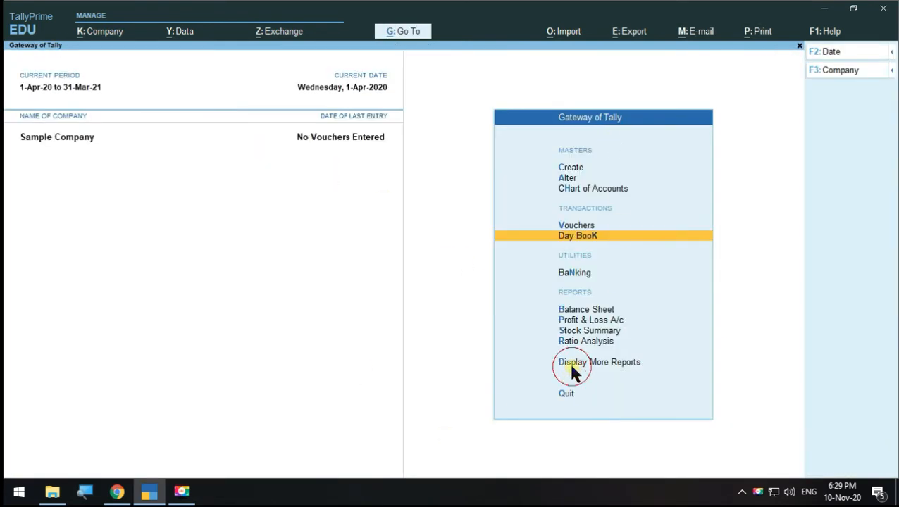
pyautogui.click(579, 184)
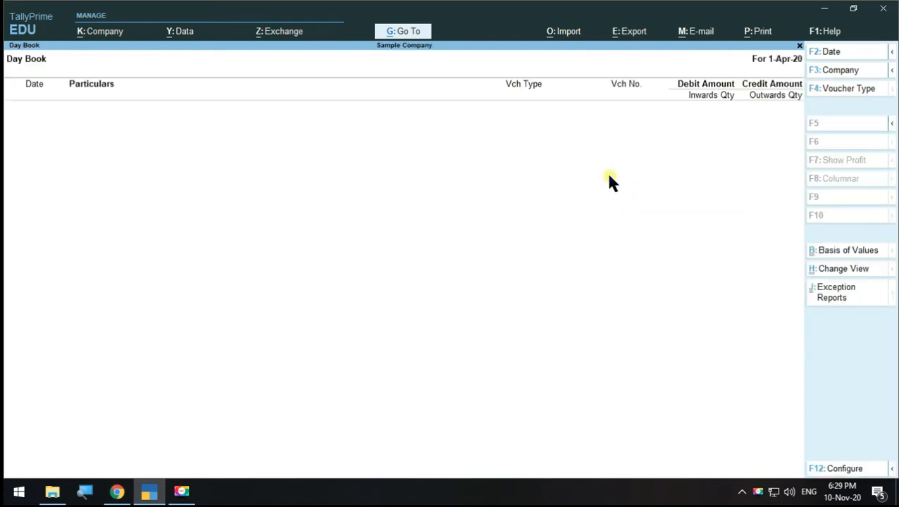
pyautogui.press('Escape')
pyautogui.press('Escape')
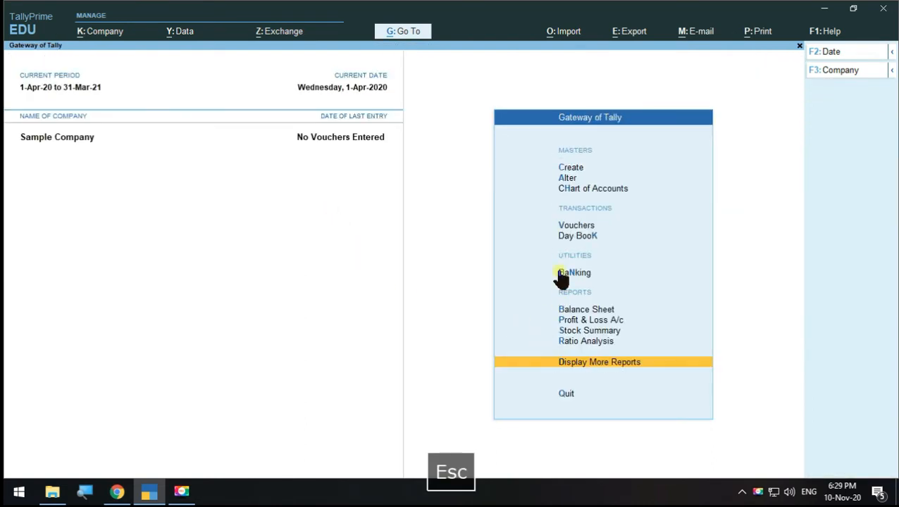
pyautogui.click(572, 237)
pyautogui.press('Escape')
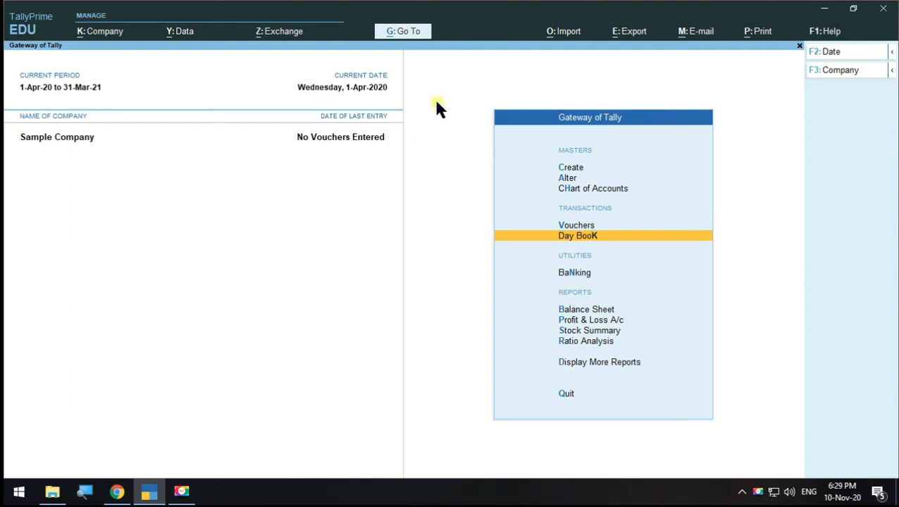
# - View the accounting, inventory and statutory masters available for creation and return to the Gateway of Tally
pyautogui.click(571, 169)
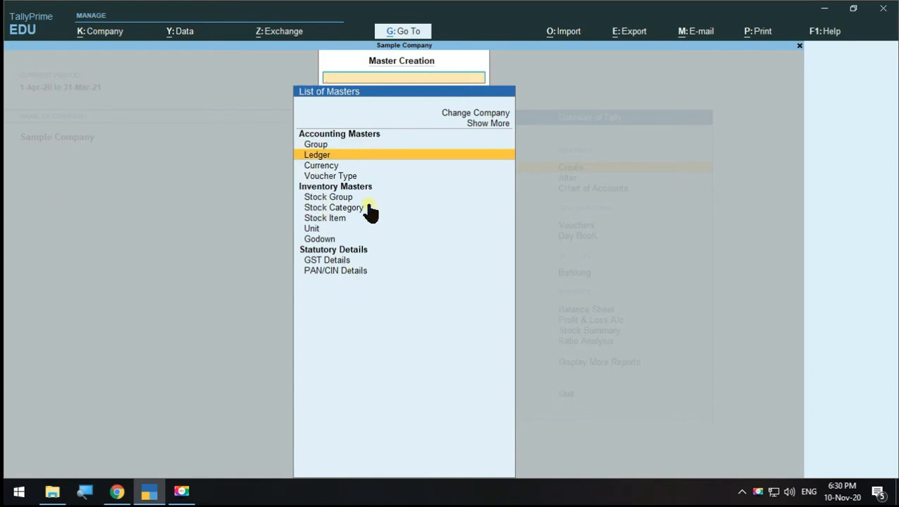
pyautogui.press('Escape')
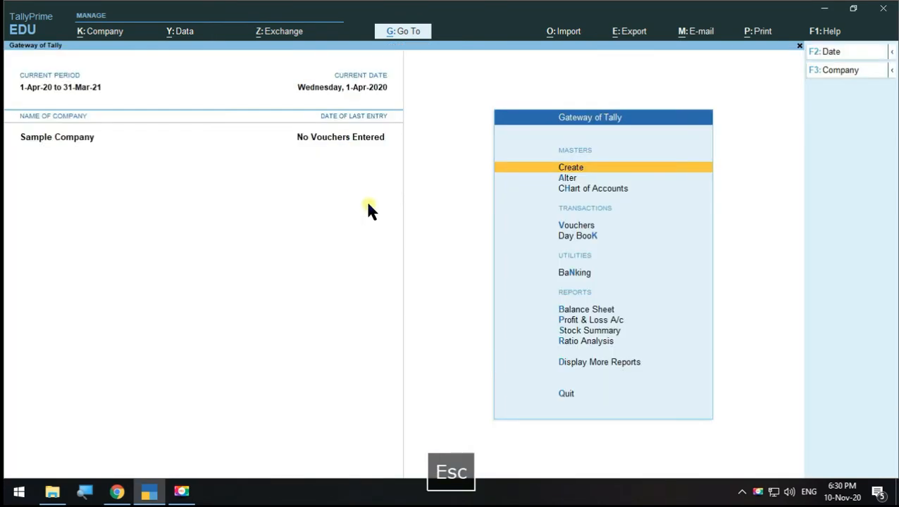
pyautogui.click(568, 168)
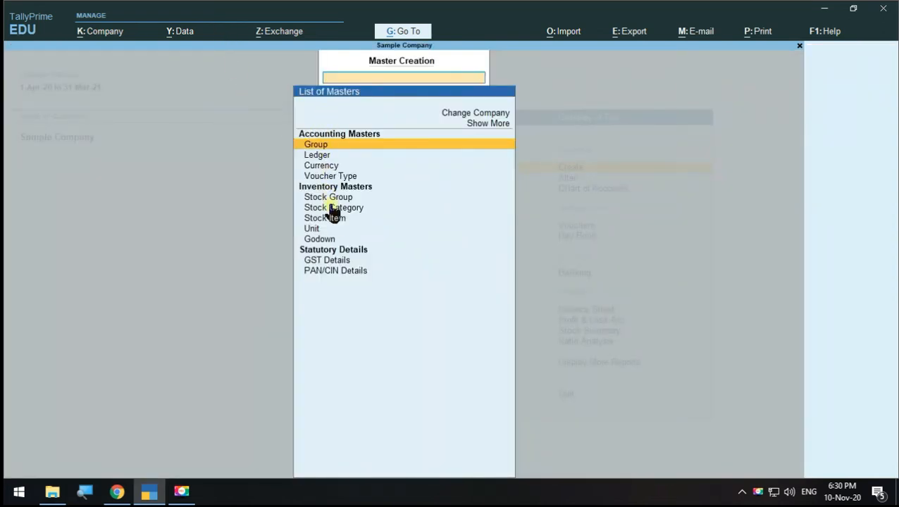
pyautogui.click(334, 198)
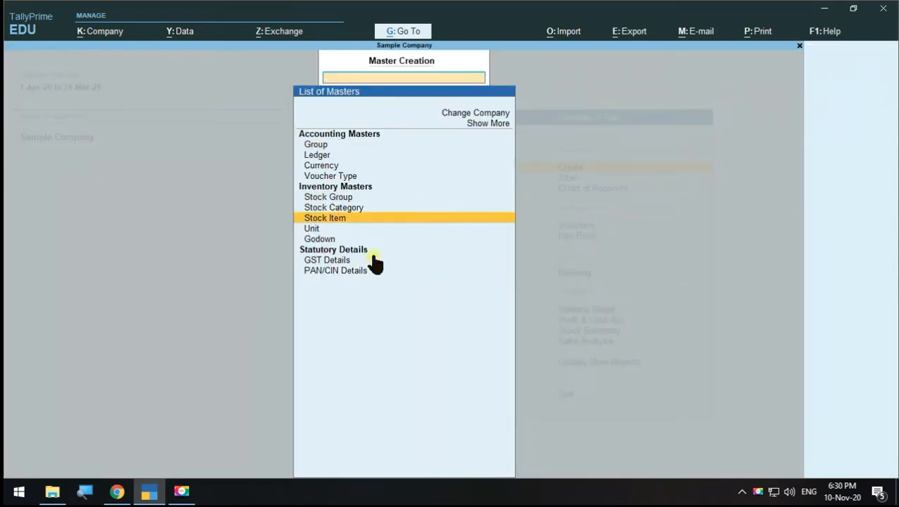
pyautogui.press('Escape')
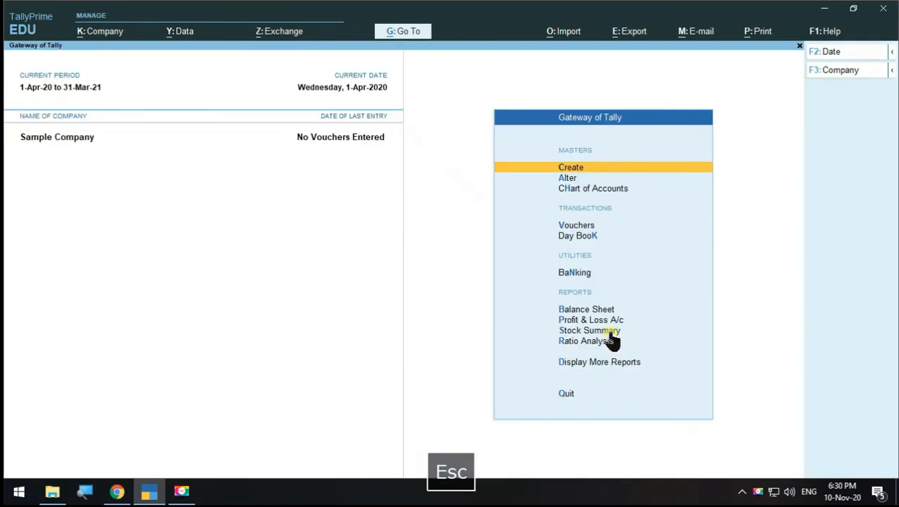
# - Open the existing Cash ledger for alteration
pyautogui.click(586, 179)
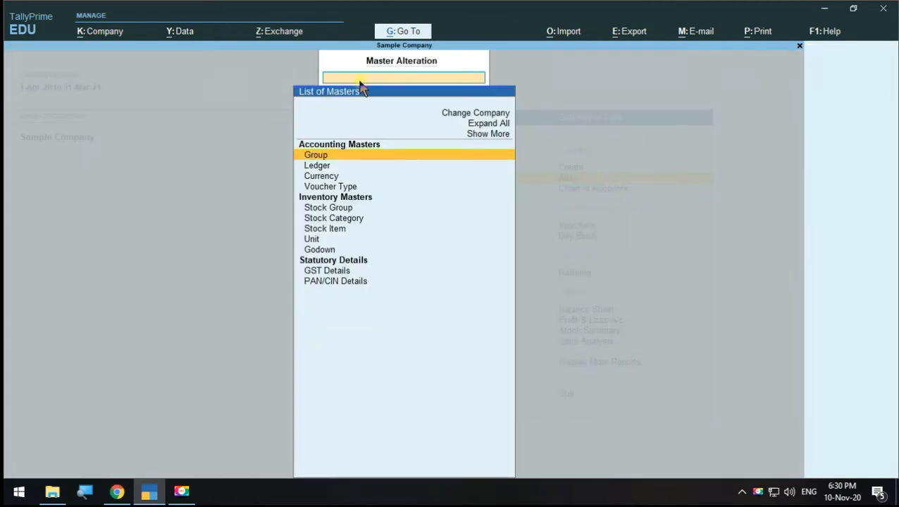
pyautogui.click(315, 167)
pyautogui.click(310, 136)
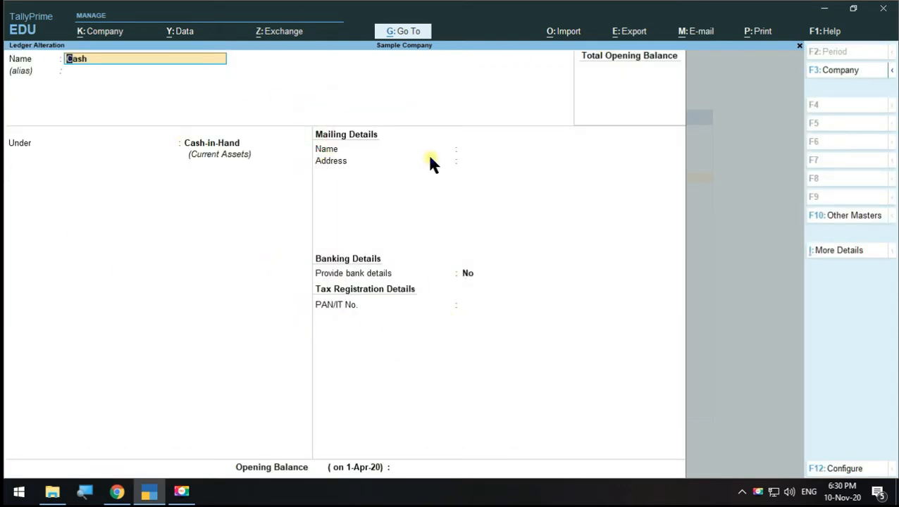
# - Expand the list of additional details for the Cash ledger and view its Description and Notes entries without filling them in
pyautogui.click(830, 255)
pyautogui.press('Escape')
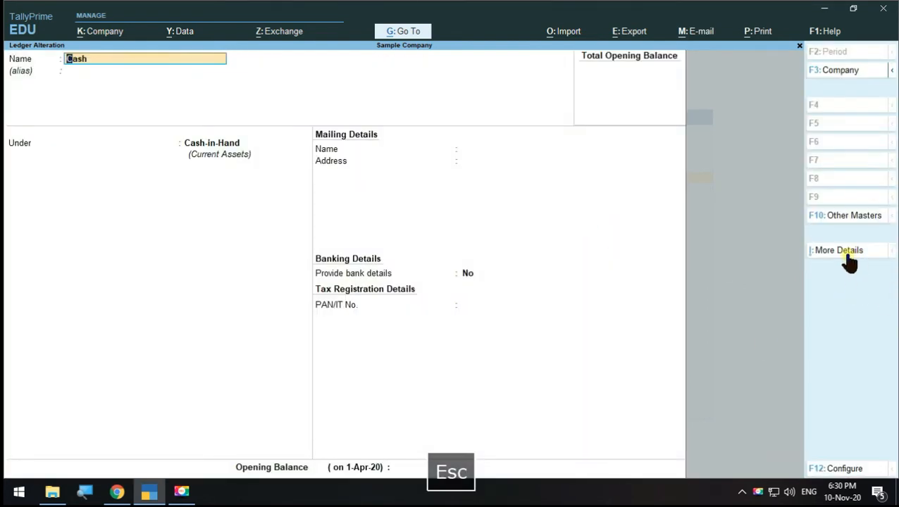
pyautogui.click(848, 257)
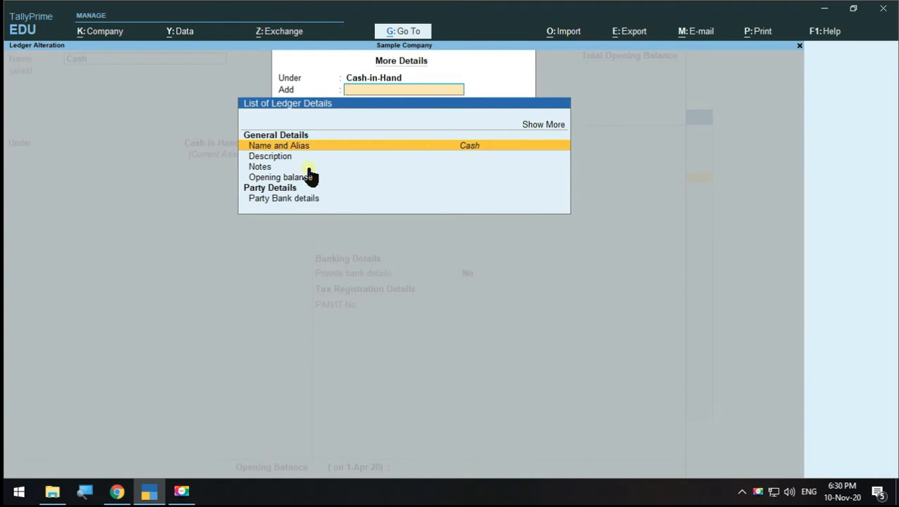
pyautogui.click(538, 127)
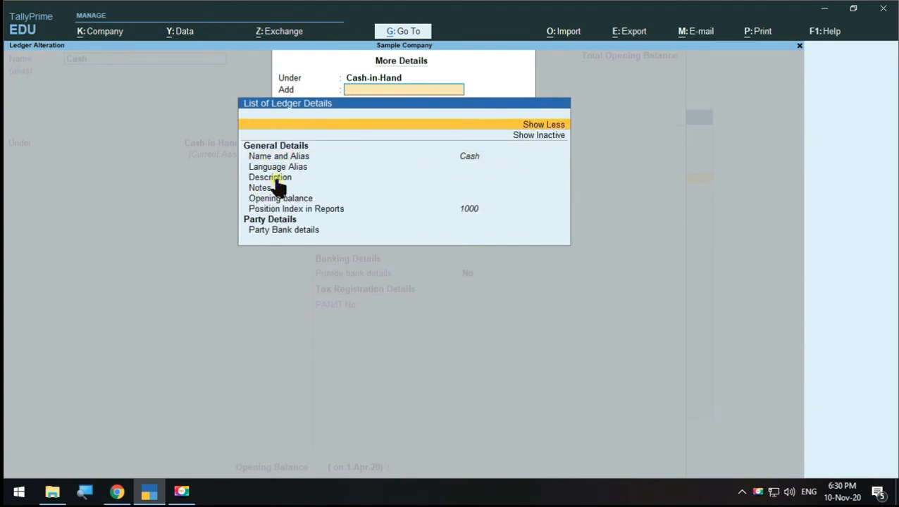
pyautogui.click(278, 177)
pyautogui.click(285, 177)
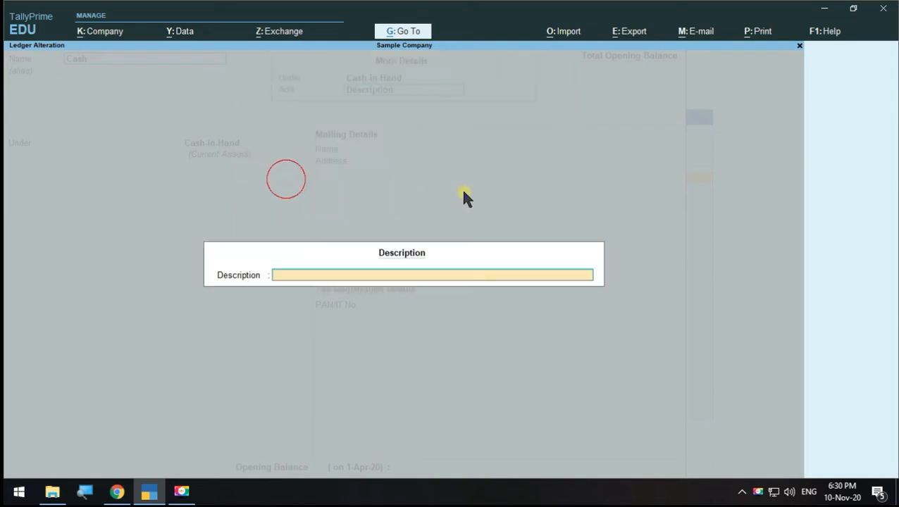
pyautogui.press('Escape')
pyautogui.press('y')
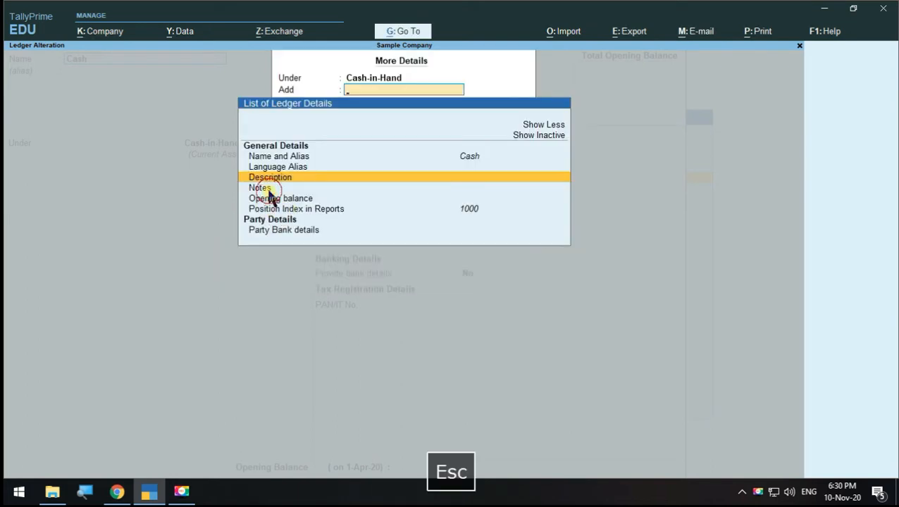
pyautogui.click(265, 188)
pyautogui.press('Escape')
pyautogui.press('y')
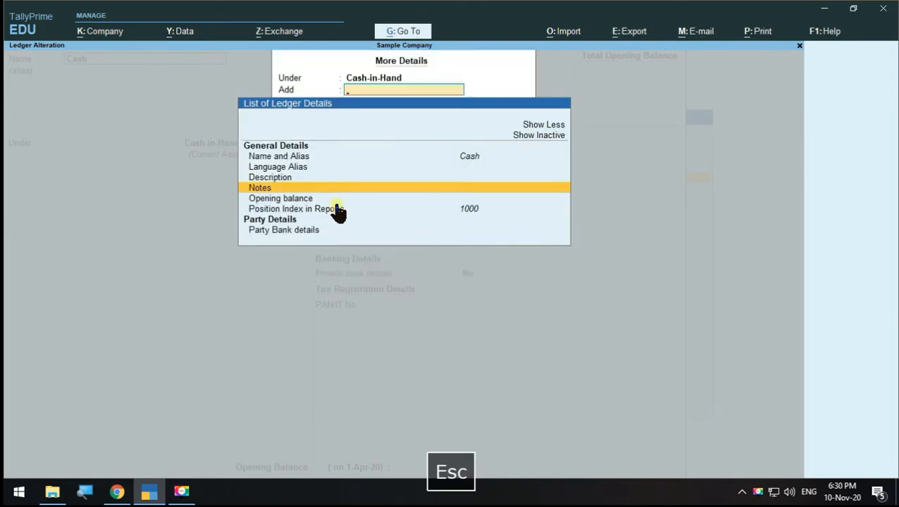
# - Leave the Cash ledger without saving changes and return to the Gateway of Tally
pyautogui.press('Escape')
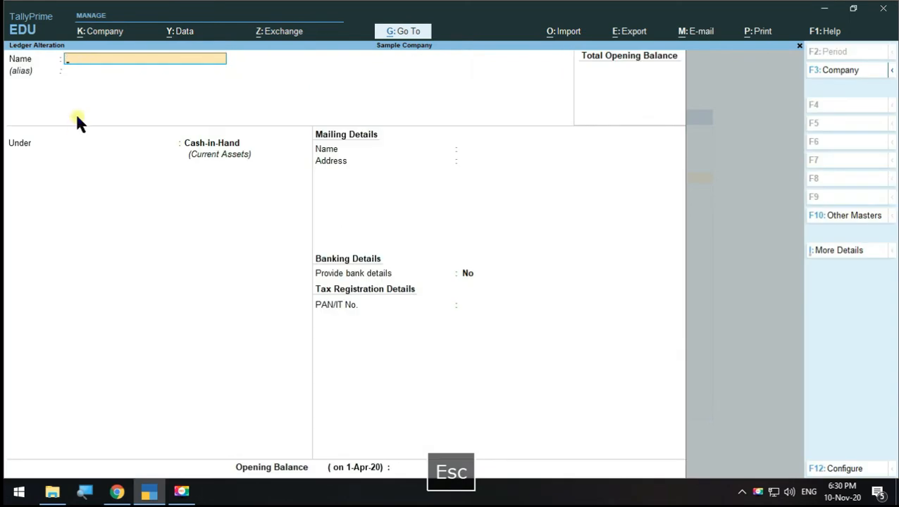
pyautogui.press('Escape')
pyautogui.press('y')
pyautogui.press('Escape')
pyautogui.press('Escape')
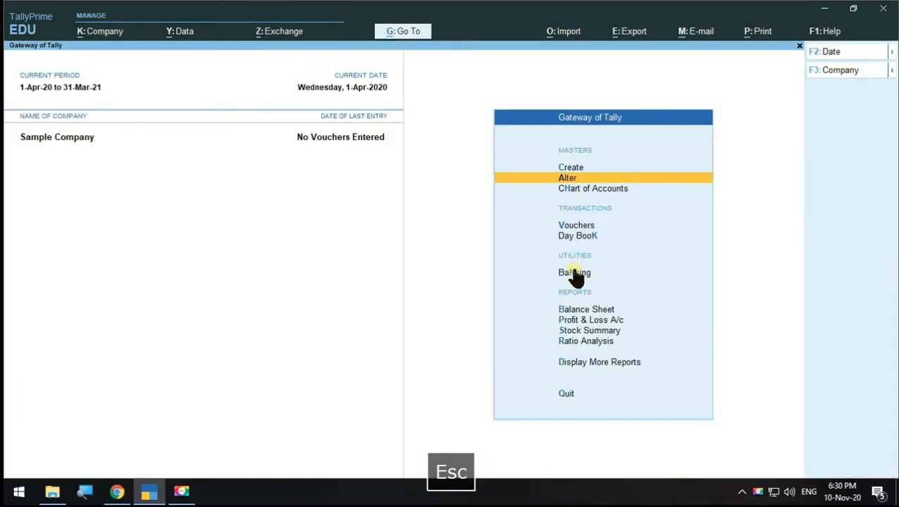
pyautogui.press('Escape')
pyautogui.press('Escape')
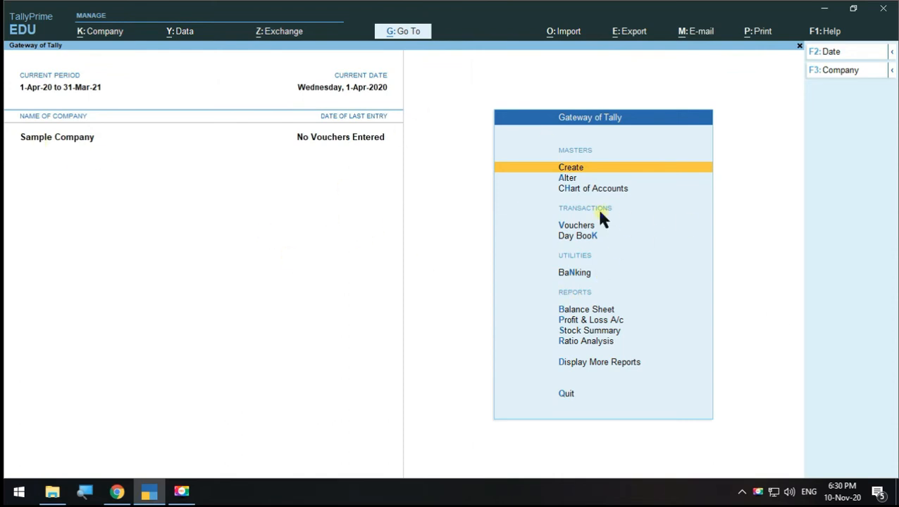
pyautogui.click(568, 171)
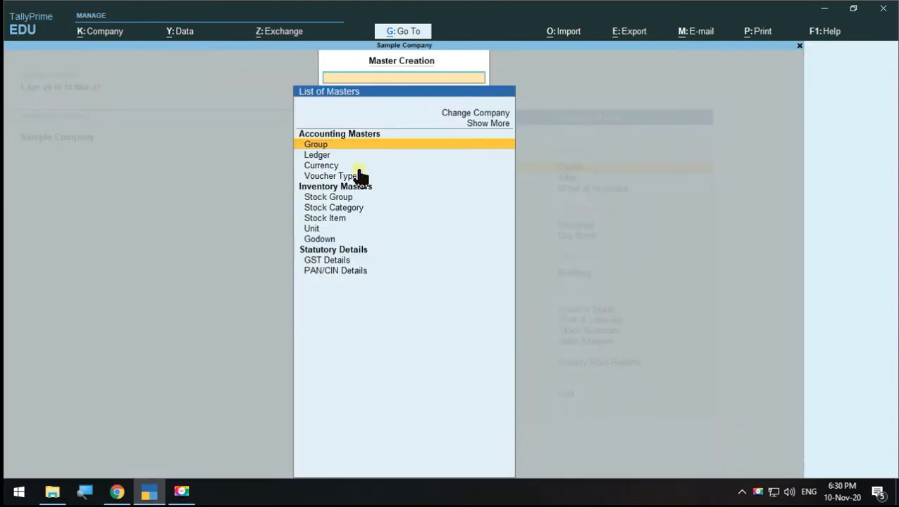
pyautogui.press('Down')
pyautogui.click(317, 156)
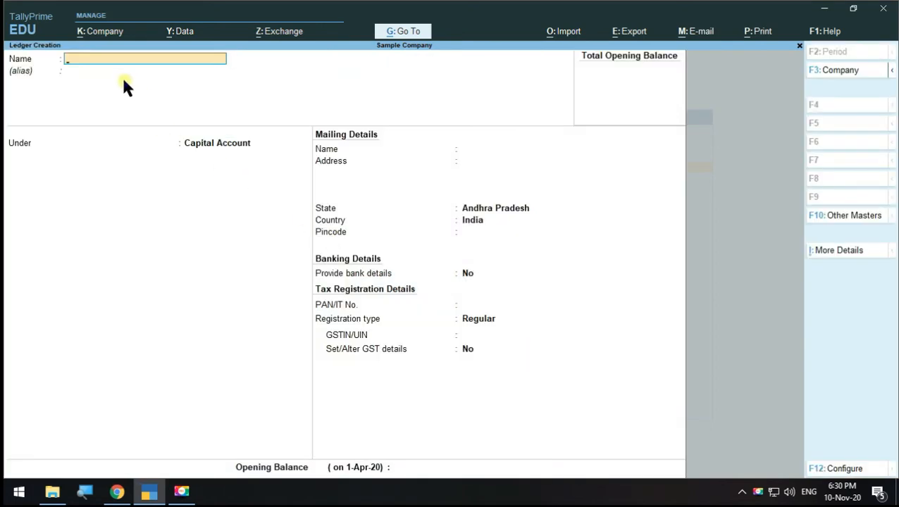
pyautogui.press('Escape')
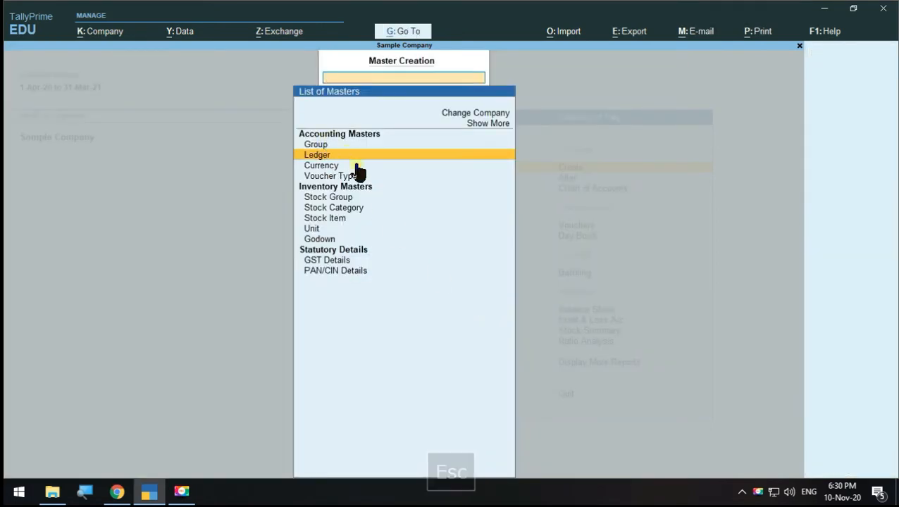
pyautogui.press('Escape')
# - Start a new ledger named Capital and place it under the Capital Account group
pyautogui.click(566, 171)
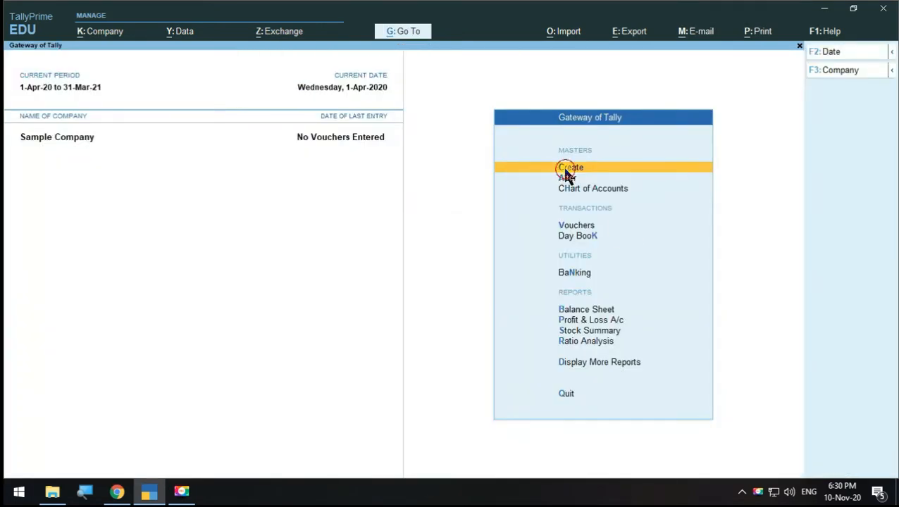
pyautogui.click(325, 157)
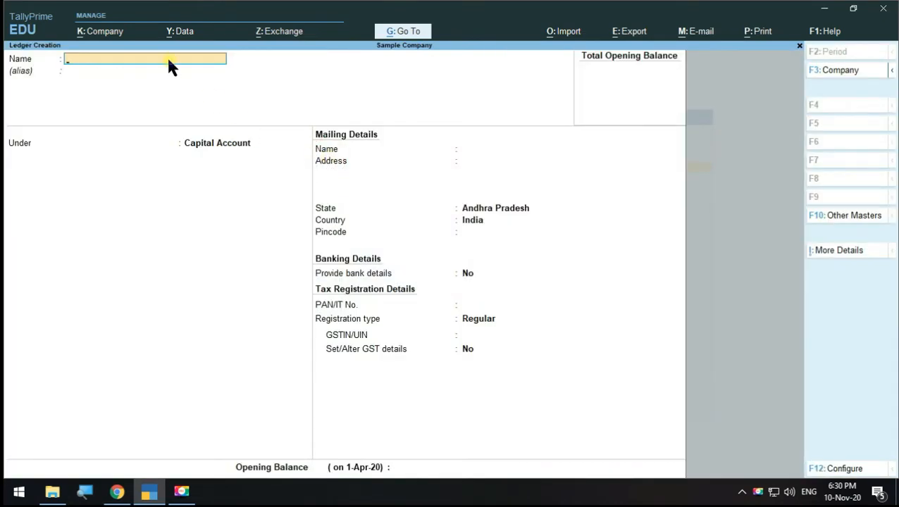
pyautogui.write('Capital')
pyautogui.press('Return')
pyautogui.press('Return')
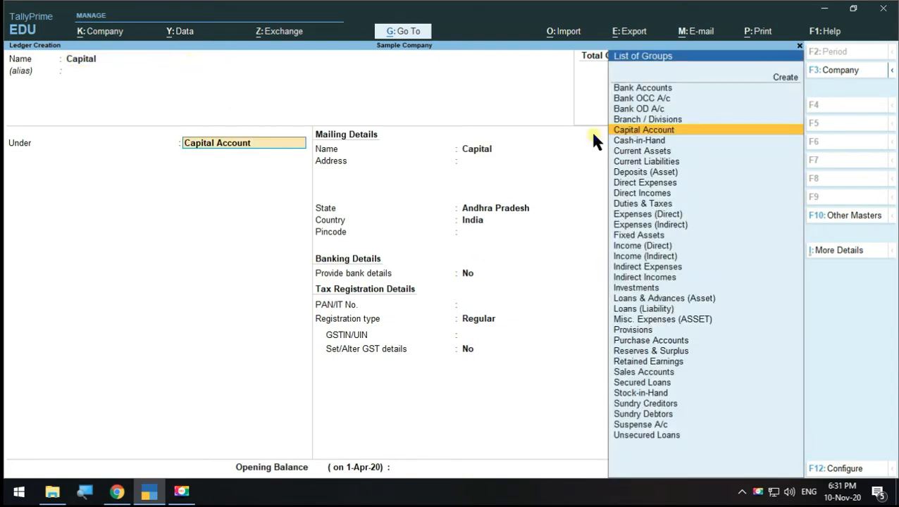
pyautogui.click(639, 131)
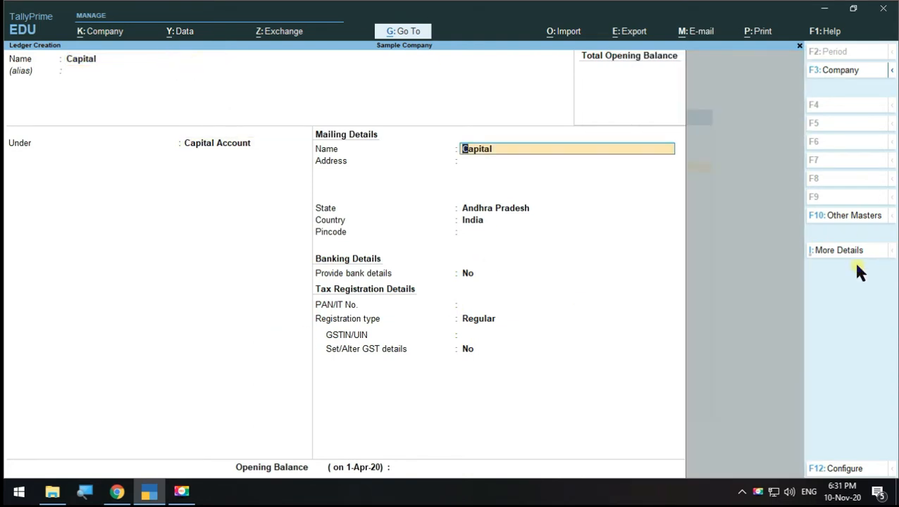
# - Look through the list of additional ledger details available for the Capital ledger, then close it without adding any
pyautogui.click(829, 251)
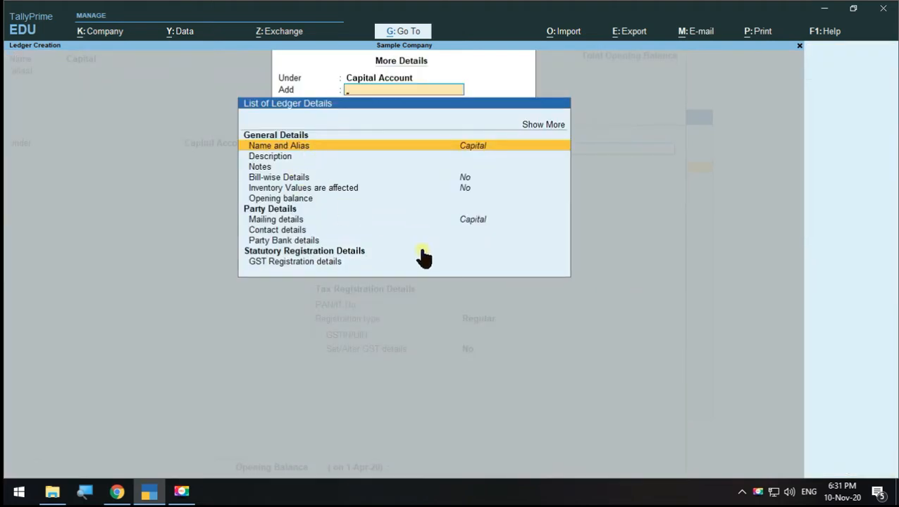
pyautogui.press('Down')
pyautogui.press('Down')
pyautogui.press('Down')
pyautogui.press('Down')
pyautogui.press('Down')
pyautogui.press('Down')
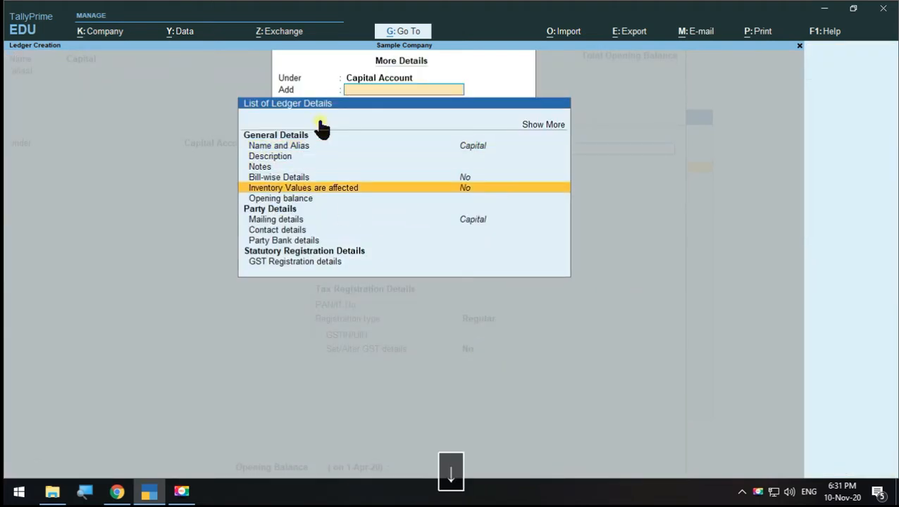
pyautogui.press('Up')
pyautogui.press('Down')
pyautogui.press('Down')
pyautogui.press('Down')
pyautogui.press('Down')
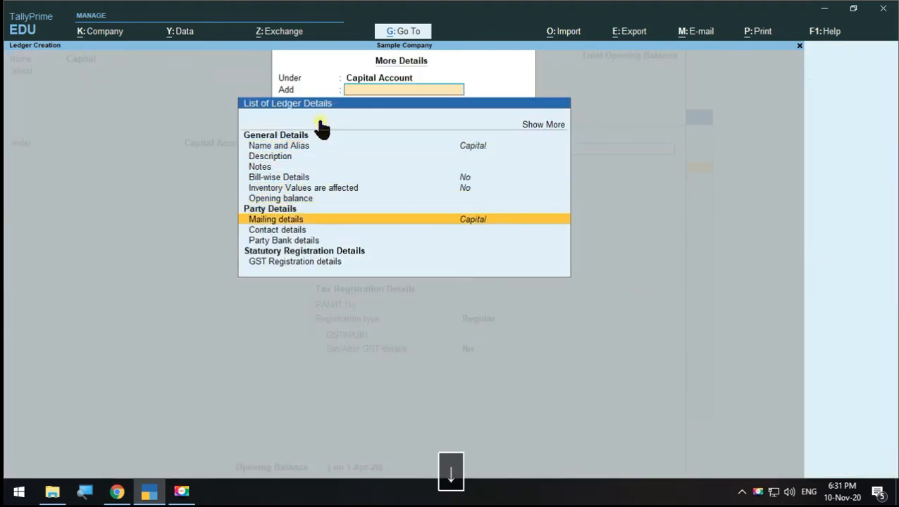
pyautogui.press('Escape')
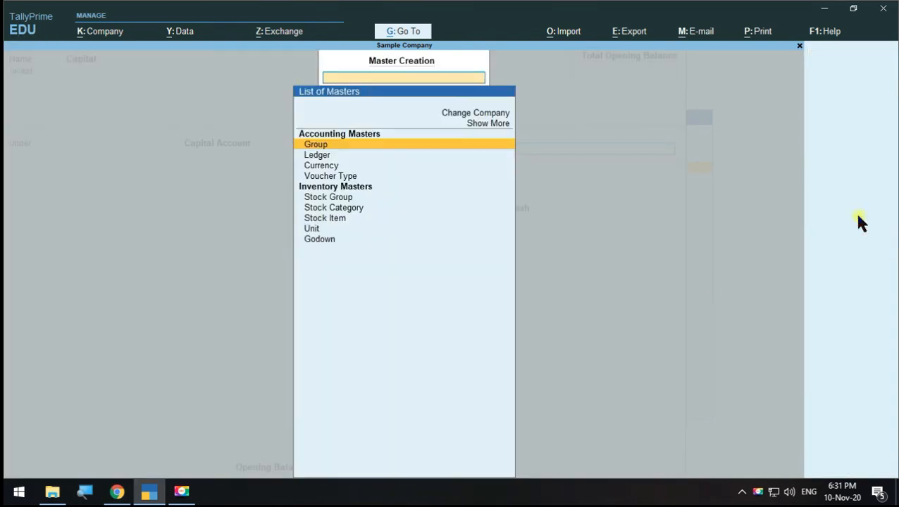
# - View the list of other accounting and inventory masters that can be created from the ledger form, then return to the Capital ledger
pyautogui.click(856, 216)
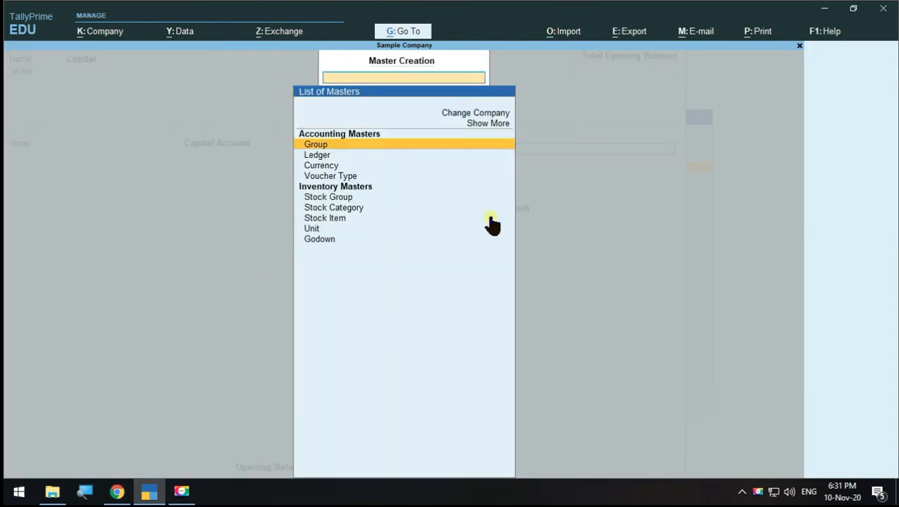
pyautogui.press('Escape')
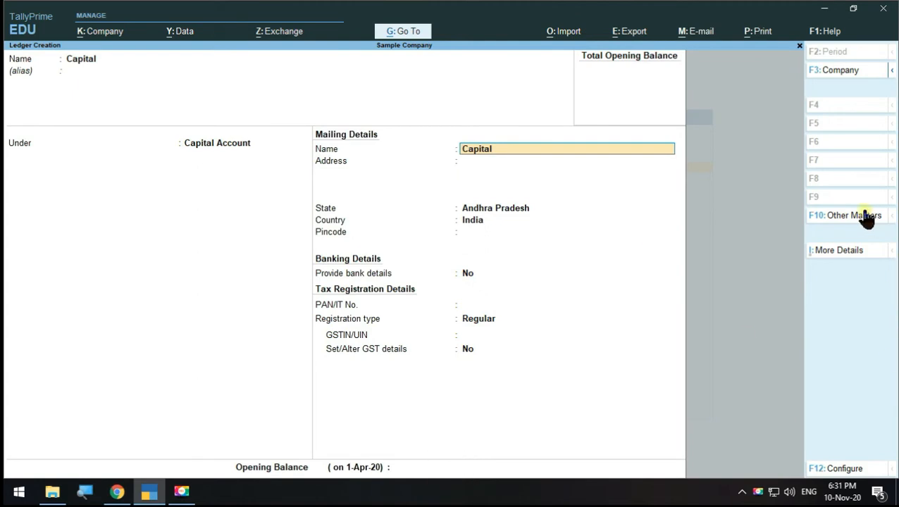
pyautogui.click(863, 216)
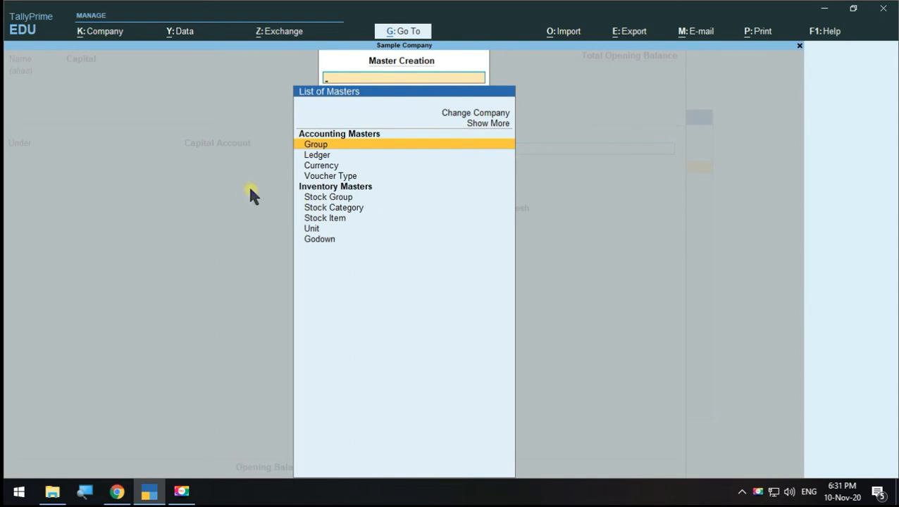
pyautogui.press('Escape')
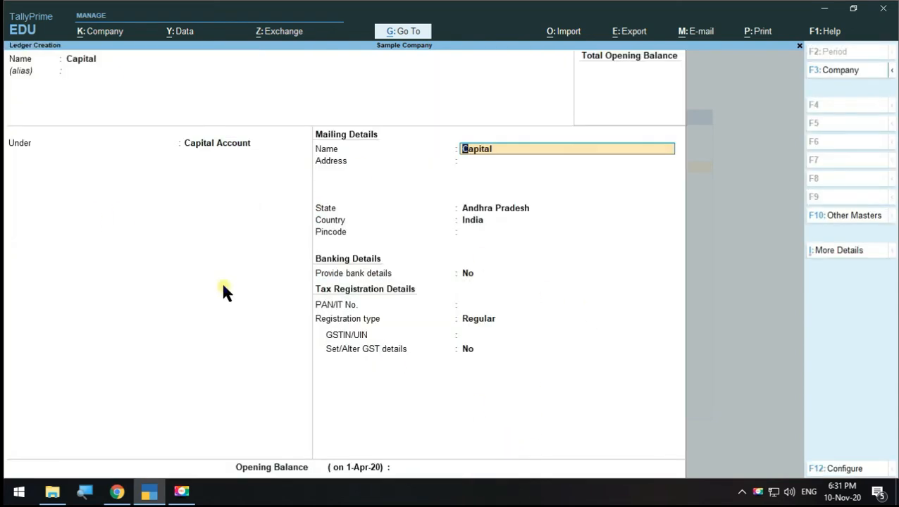
# - Pass through the Capital ledger's mailing fields unchanged, then view the company menu and the company options without choosing anything
pyautogui.press('Return')
pyautogui.press('Return')
pyautogui.press('Return')
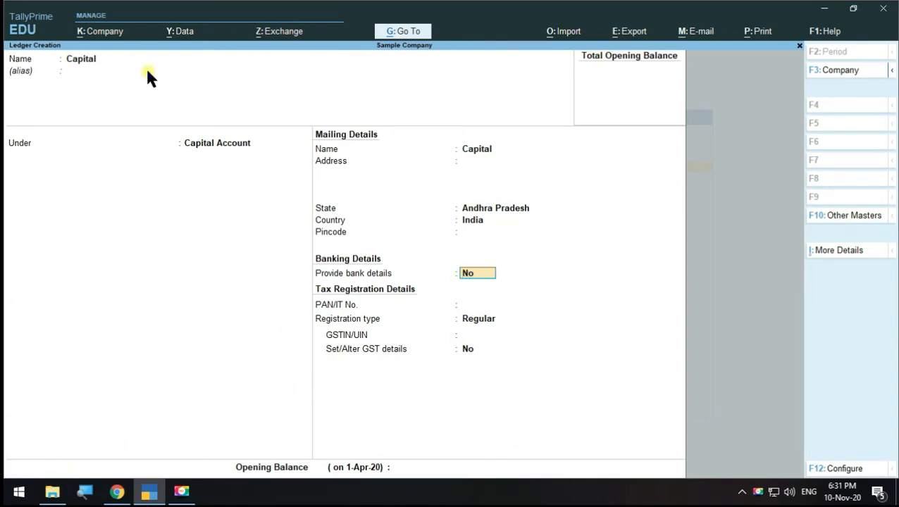
pyautogui.click(104, 32)
pyautogui.click(72, 302)
pyautogui.click(892, 70)
pyautogui.click(742, 248)
# - Return to the Capital ledger's mailing name and save the ledger with its default details
pyautogui.press('BackSpace')
pyautogui.press('BackSpace')
pyautogui.press('BackSpace')
pyautogui.press('BackSpace')
pyautogui.press('BackSpace')
pyautogui.press('BackSpace')
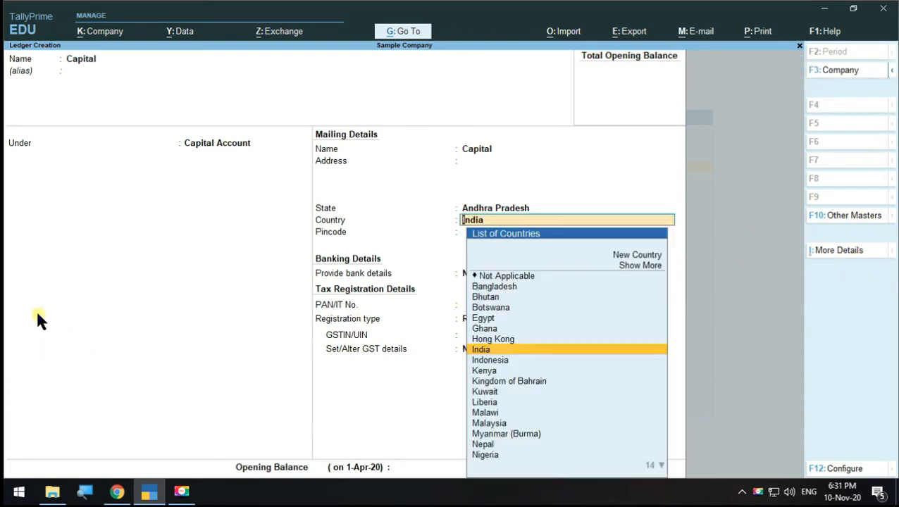
pyautogui.press('Return')
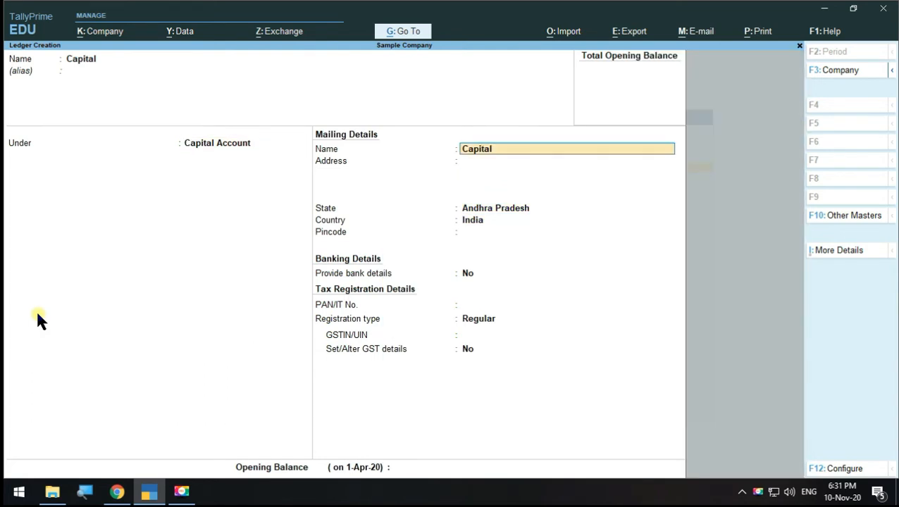
pyautogui.hotkey('ctrl', 'a')
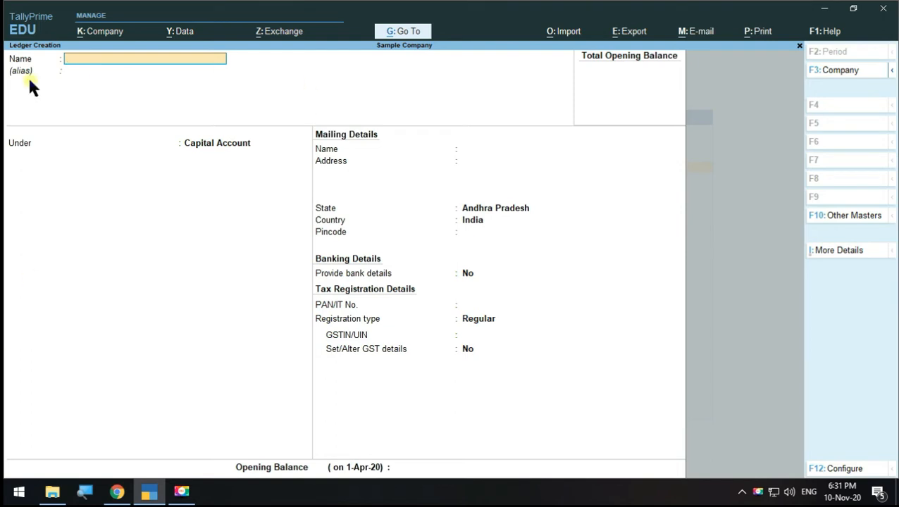
# - Browse back through the existing Profit & Loss A/c and Cash ledgers, then return to the Gateway of Tally without changes
pyautogui.press('pageup')
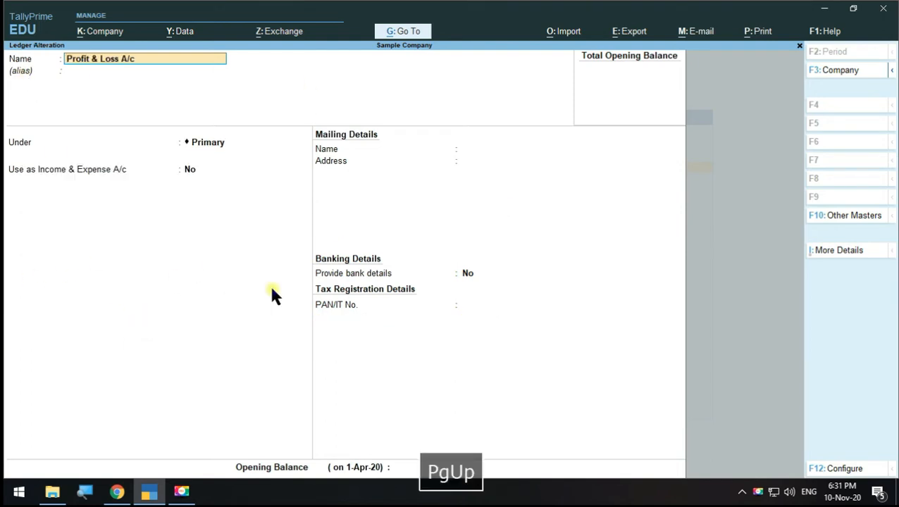
pyautogui.press('pageup')
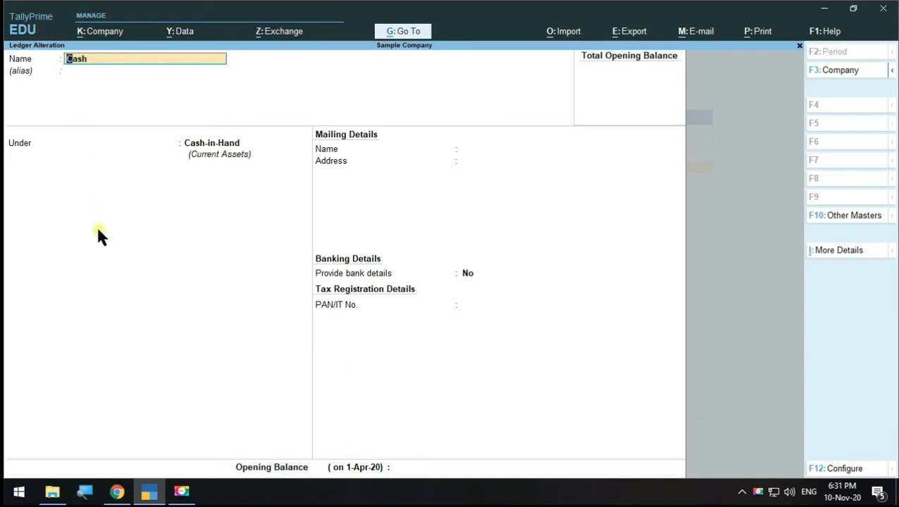
pyautogui.press('Escape')
pyautogui.press('Escape')
pyautogui.press('y')
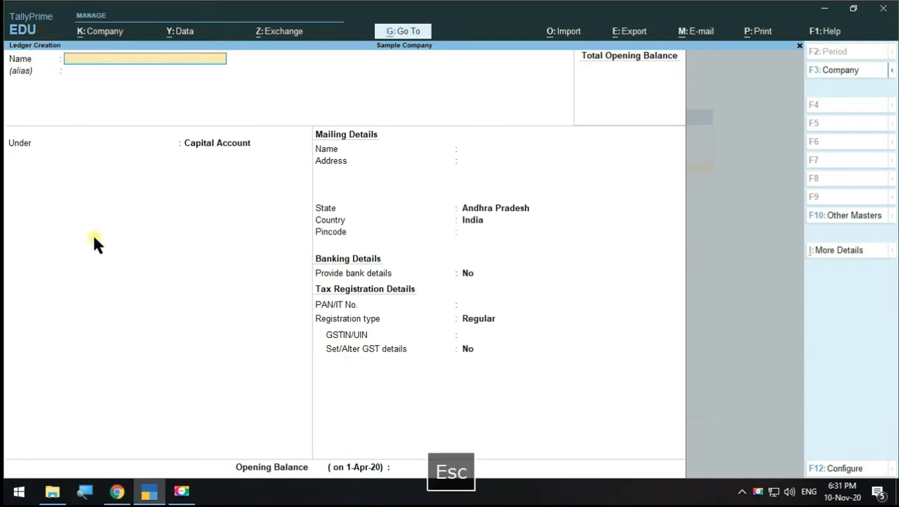
pyautogui.press('Escape')
pyautogui.press('Escape')
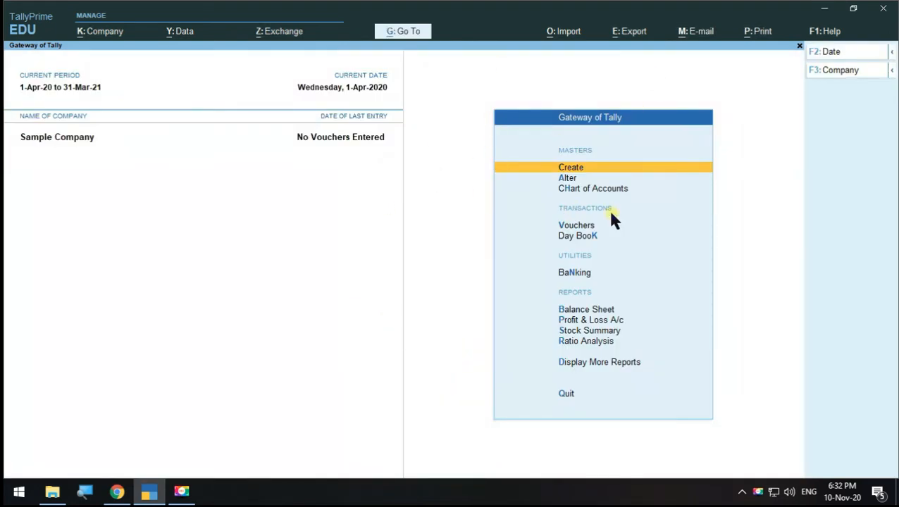
# - Open voucher entry from the Gateway of Tally and switch to a Receipt voucher
pyautogui.click(575, 226)
pyautogui.press('Escape')
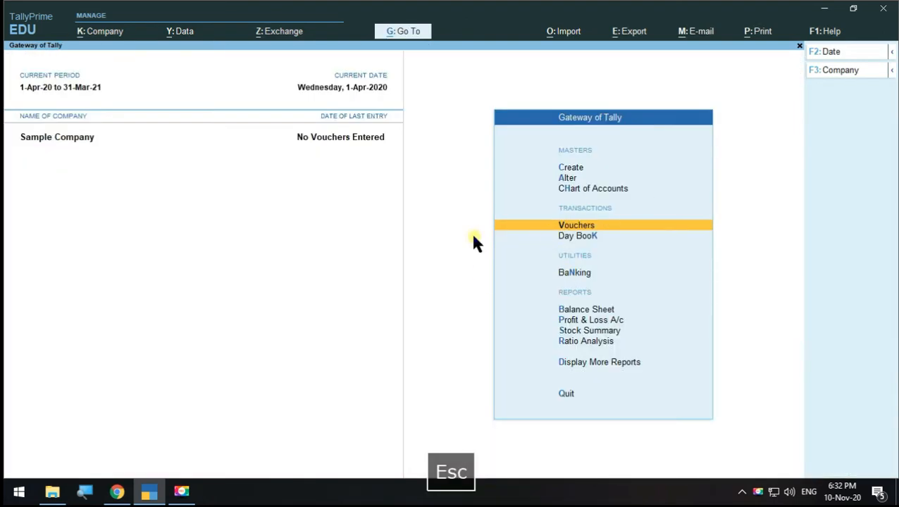
pyautogui.click(577, 227)
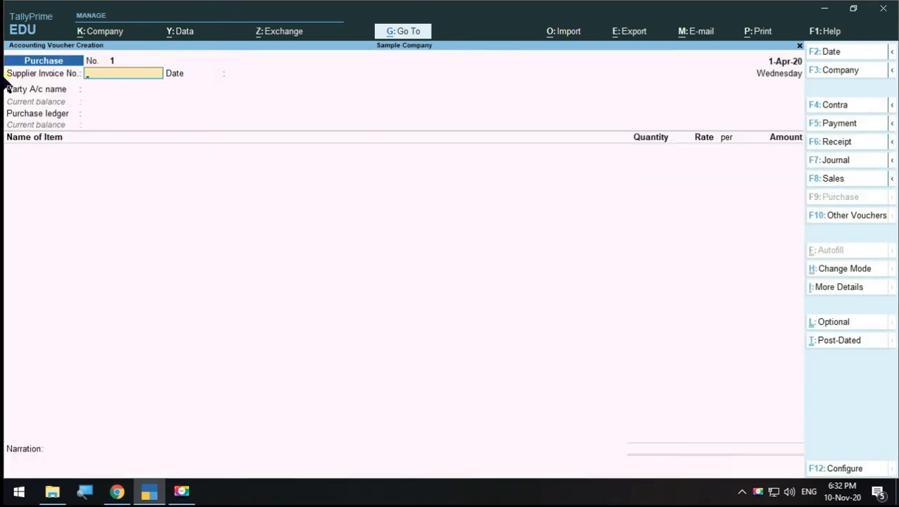
pyautogui.click(846, 143)
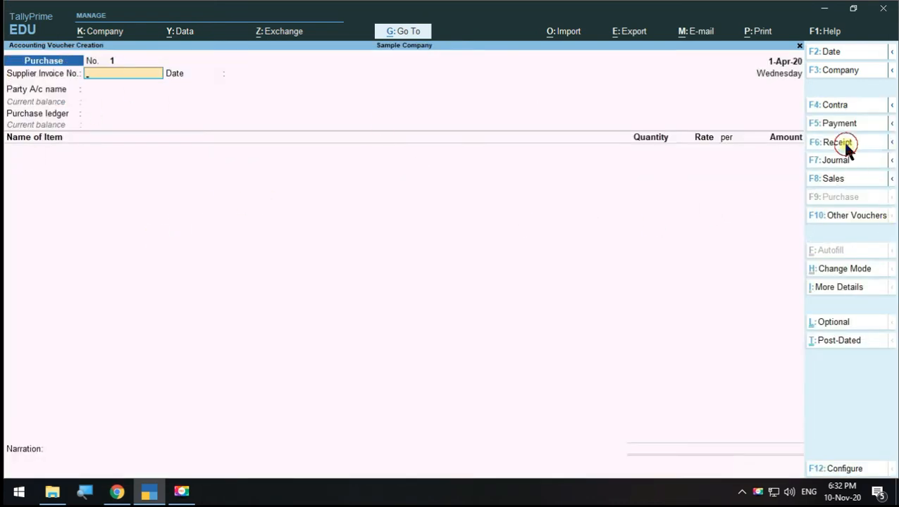
# - Examine the related voucher types grouped with Receipt and Payment, including Credit Note and Debit Note
pyautogui.click(892, 146)
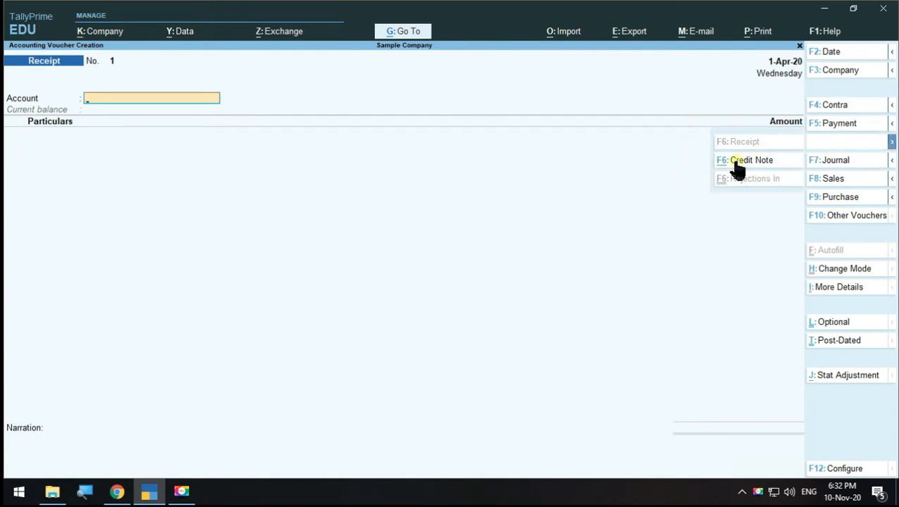
pyautogui.click(890, 145)
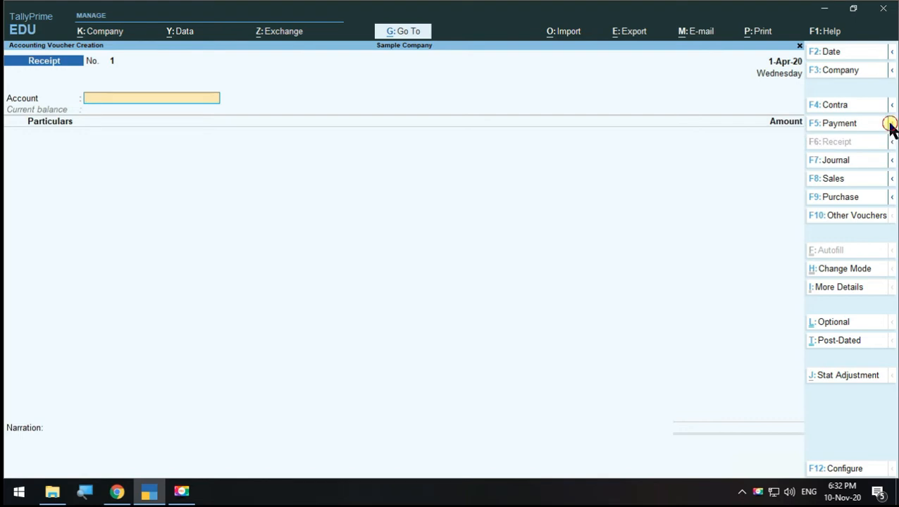
pyautogui.click(890, 125)
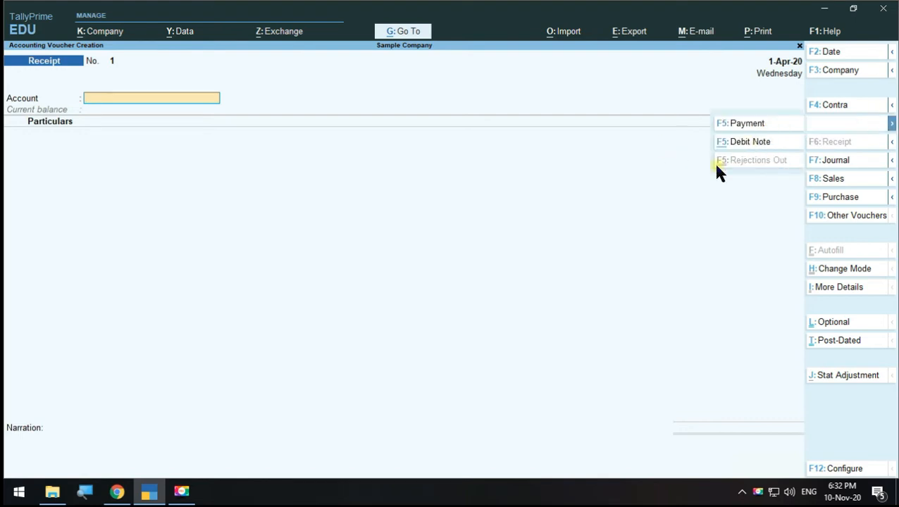
pyautogui.click(892, 125)
pyautogui.click(892, 143)
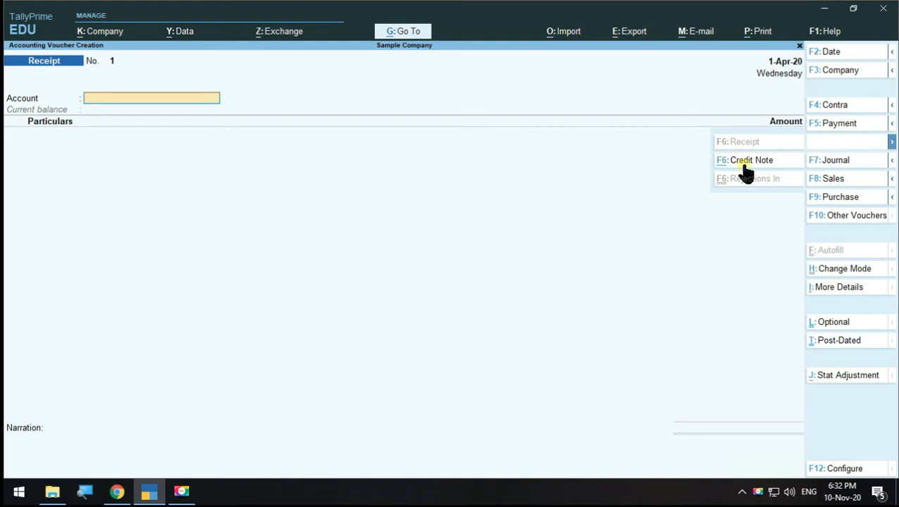
pyautogui.click(710, 257)
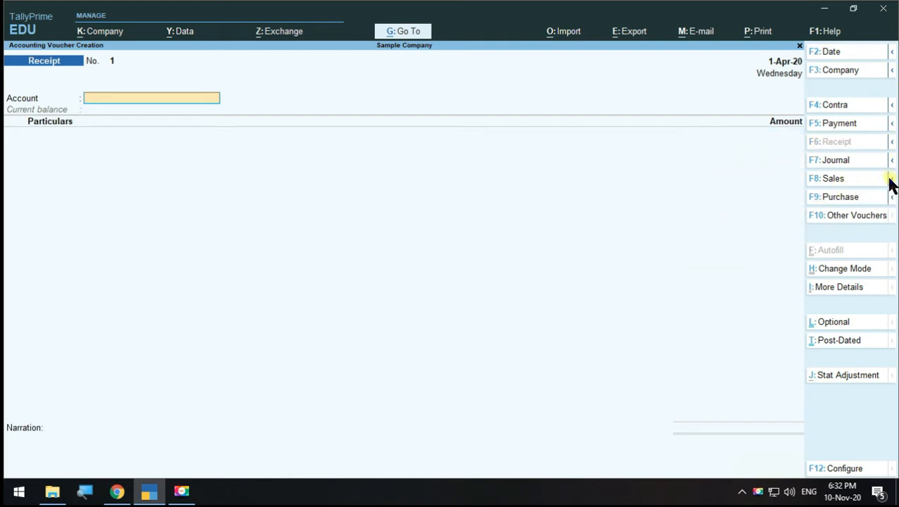
# - View the voucher types grouped with Sales, bring up a Sales voucher, and return to the Gateway of Tally without saving
pyautogui.click(893, 180)
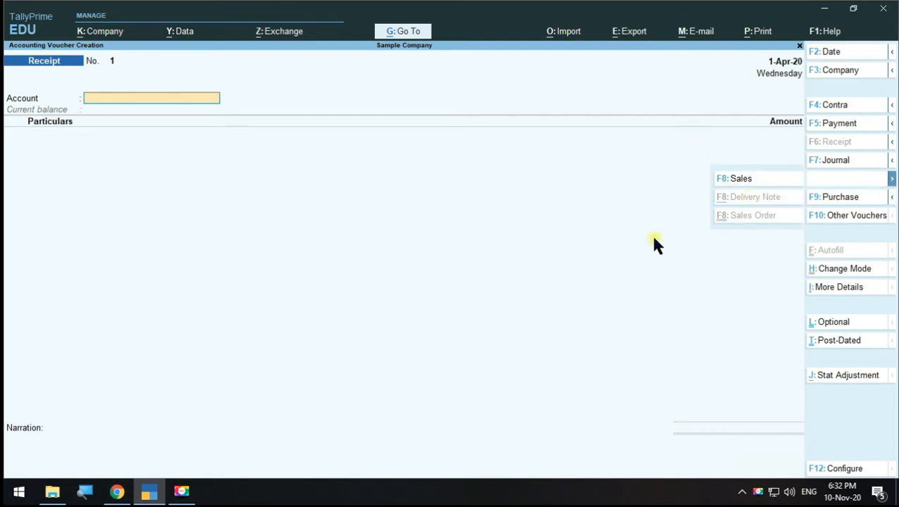
pyautogui.click(659, 267)
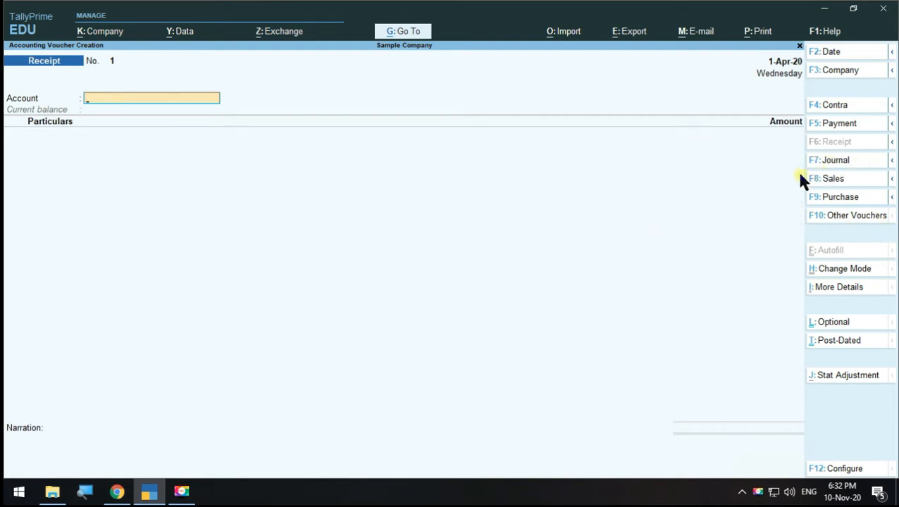
pyautogui.click(831, 182)
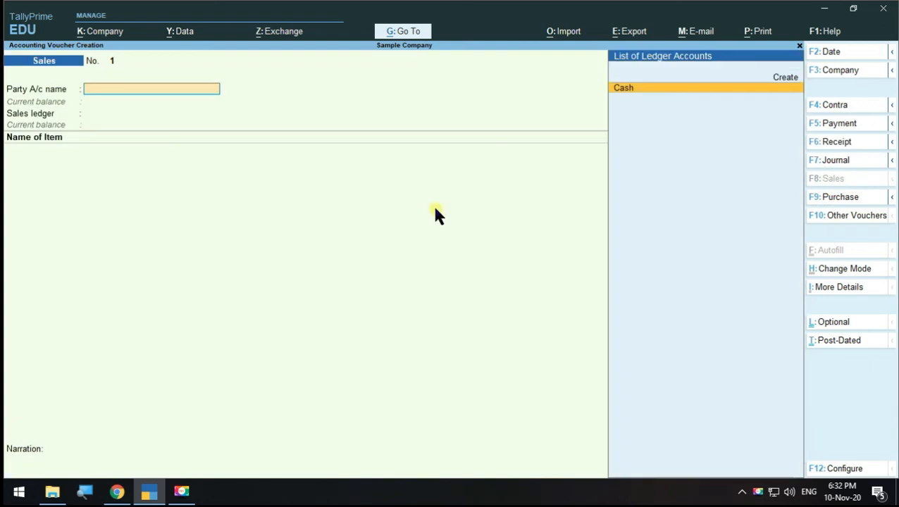
pyautogui.press('Escape')
pyautogui.press('Escape')
pyautogui.press('Escape')
pyautogui.press('Escape')
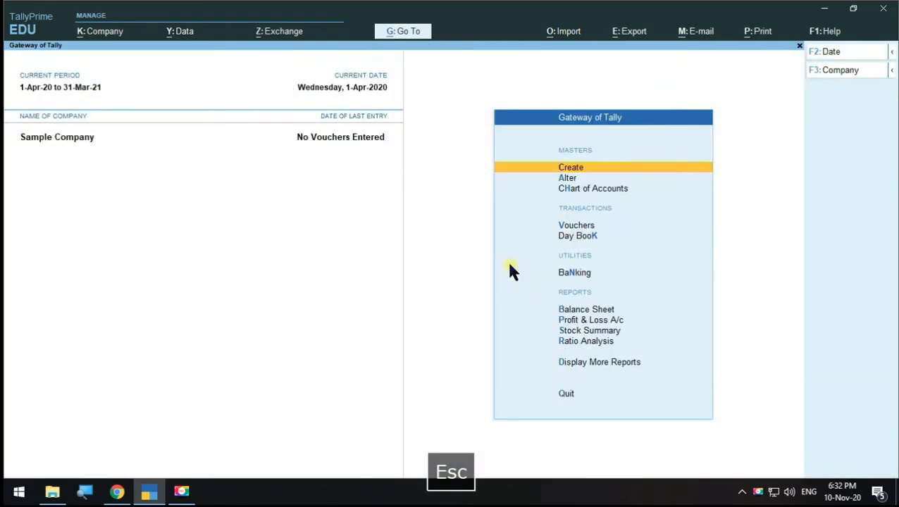
# - Reopen voucher entry and review the alternatives grouped under Payment and Receipt without selecting one
pyautogui.click(574, 227)
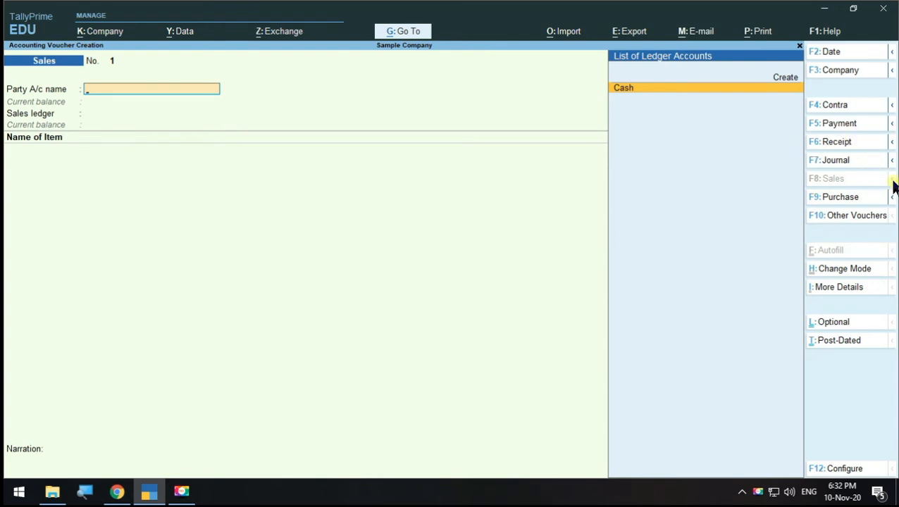
pyautogui.click(892, 123)
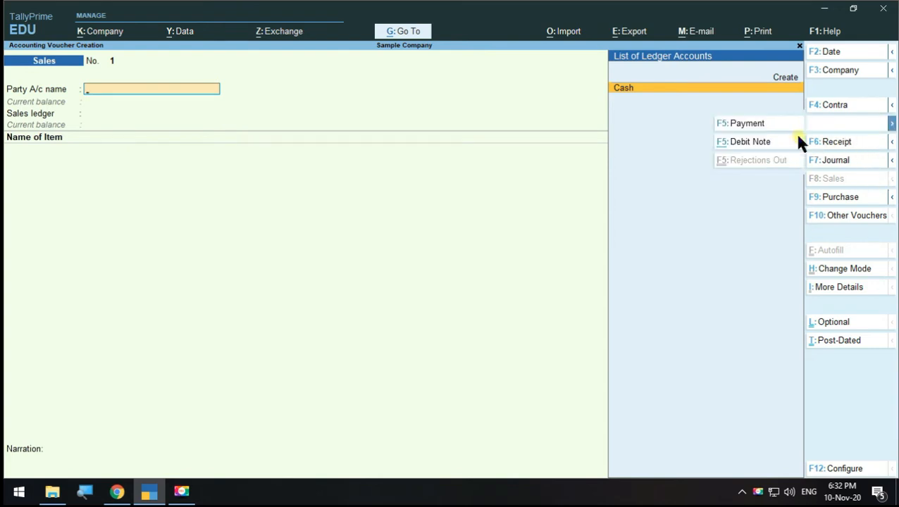
pyautogui.click(892, 143)
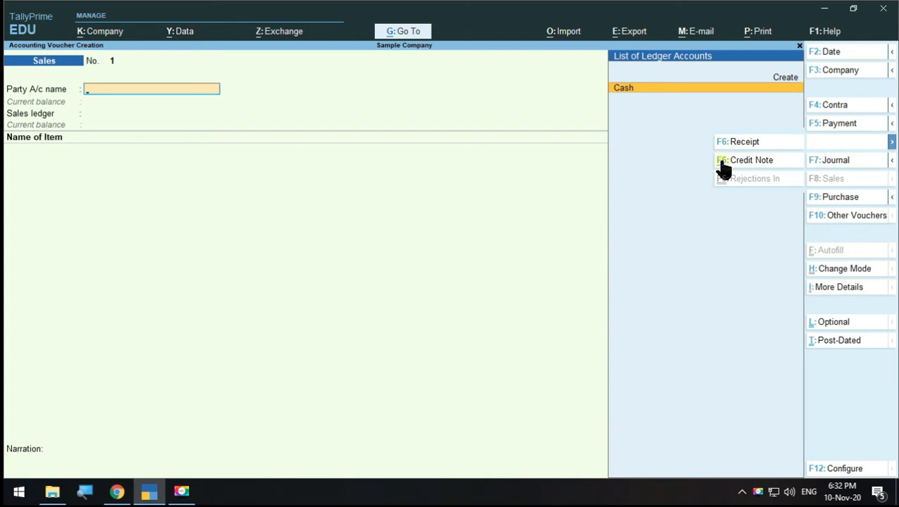
pyautogui.click(420, 219)
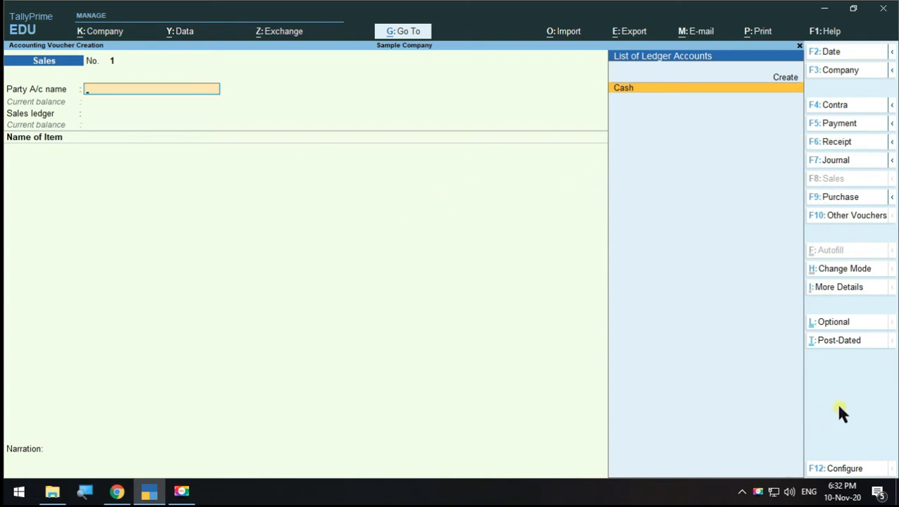
# - Switch to a Receipt voucher and bring up the ledger choices for its Account field, including the option to create one
pyautogui.click(836, 143)
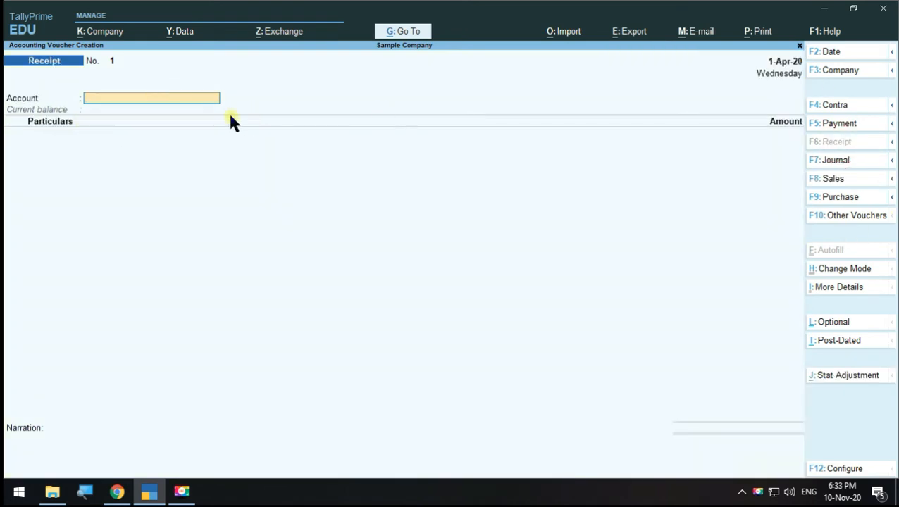
pyautogui.press('space')
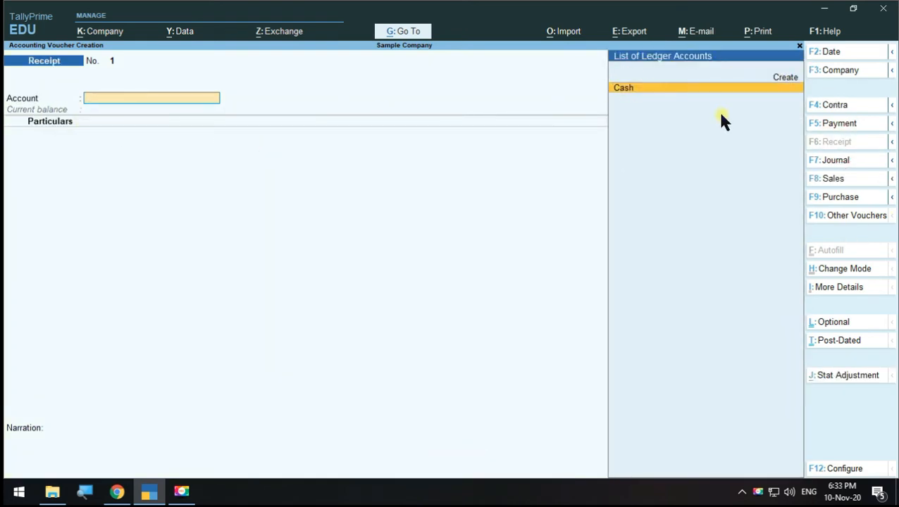
pyautogui.click(785, 77)
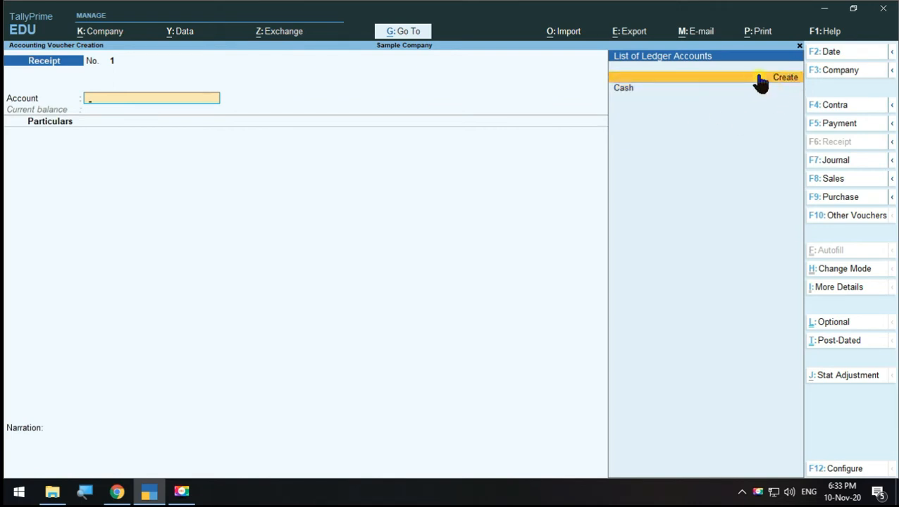
pyautogui.click(759, 81)
pyautogui.press('Escape')
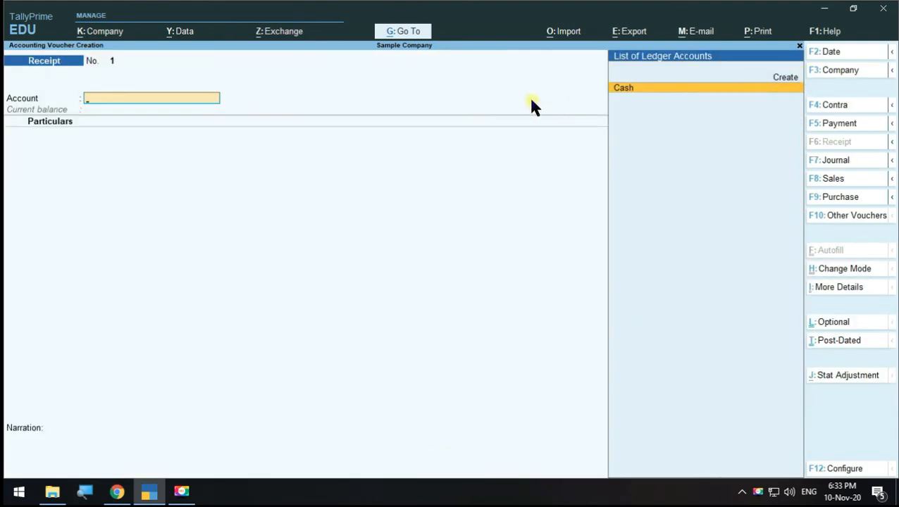
pyautogui.press('Return')
pyautogui.hotkey('ctrl', 'c')
pyautogui.hotkey('alt', 'c')
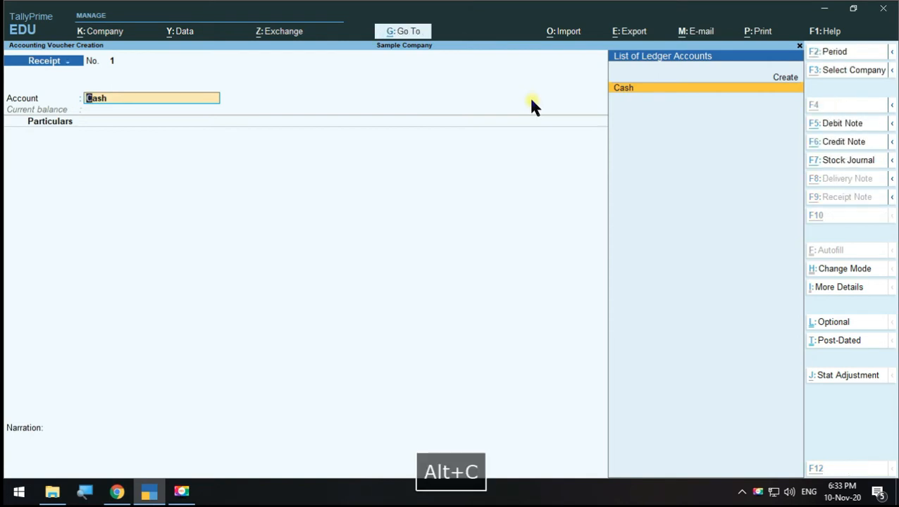
pyautogui.press('Escape')
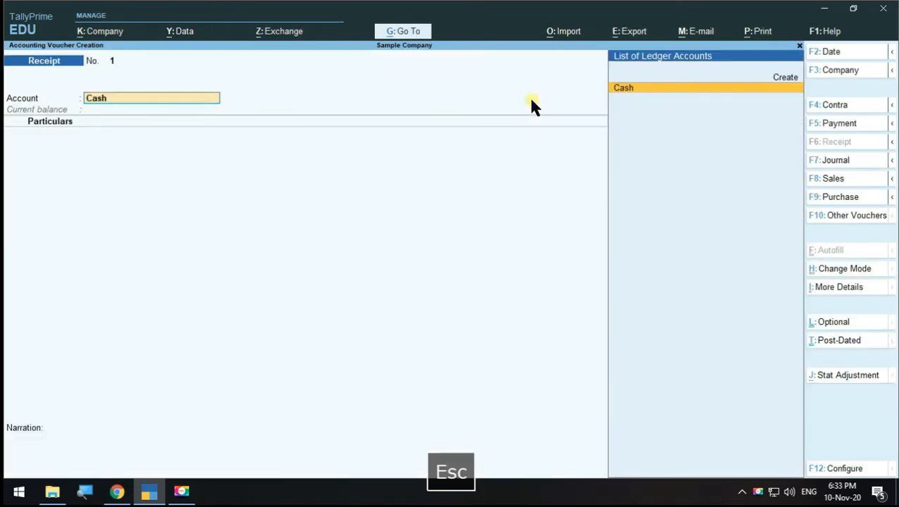
# - Start a new ledger from the Account field, name it Bank and place it under the Bank Accounts group
pyautogui.click(790, 79)
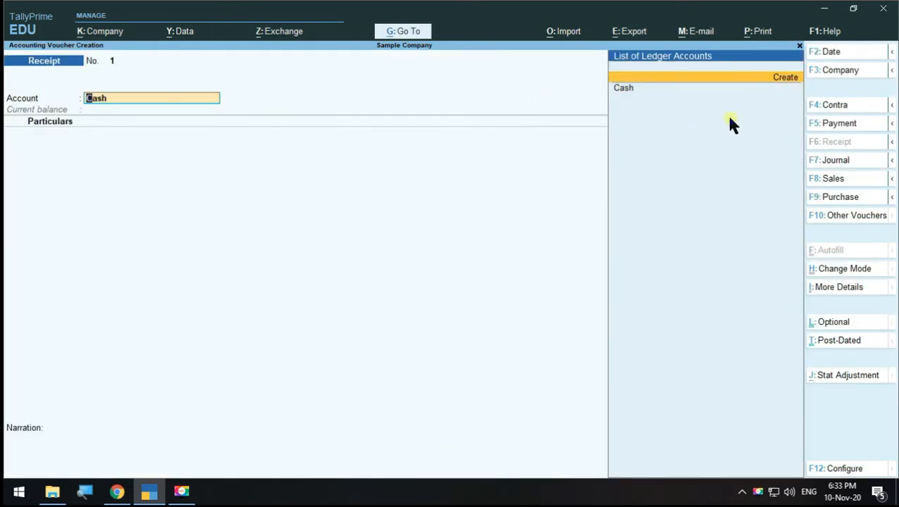
pyautogui.press('Return')
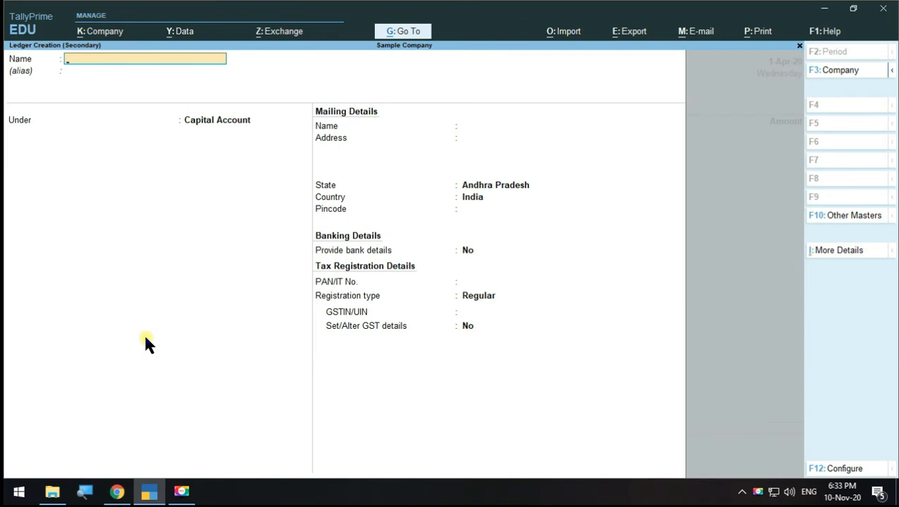
pyautogui.write('Bank')
pyautogui.press('Return')
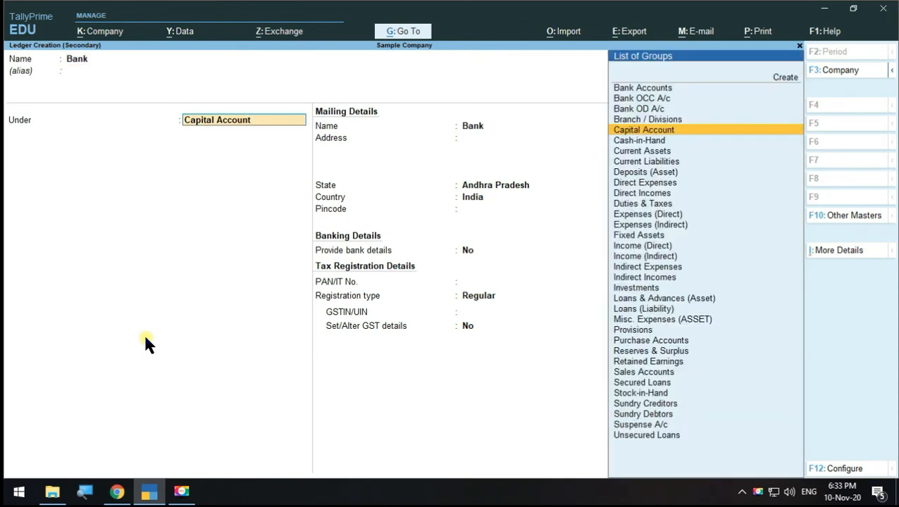
pyautogui.write('ban')
pyautogui.press('Return')
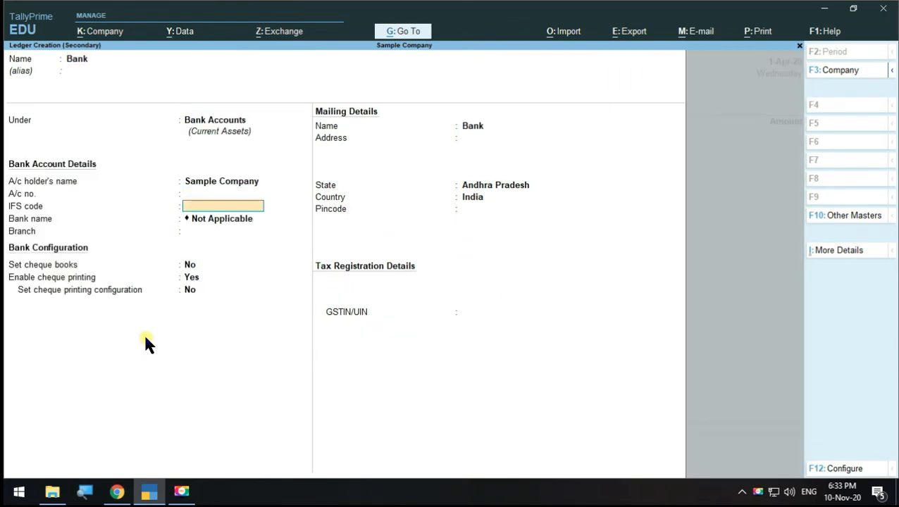
# - Leave the Bank ledger's account, cheque and mailing details at their defaults and save the ledger
pyautogui.press('Return')
pyautogui.press('Return')
pyautogui.press('Return')
pyautogui.press('Return')
pyautogui.press('Return')
pyautogui.press('Return')
pyautogui.press('Return')
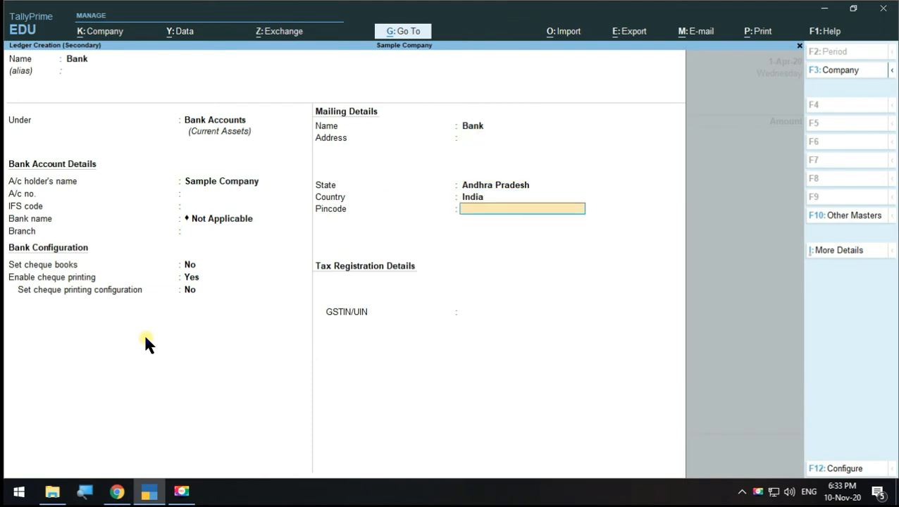
pyautogui.hotkey('ctrl', 'a')
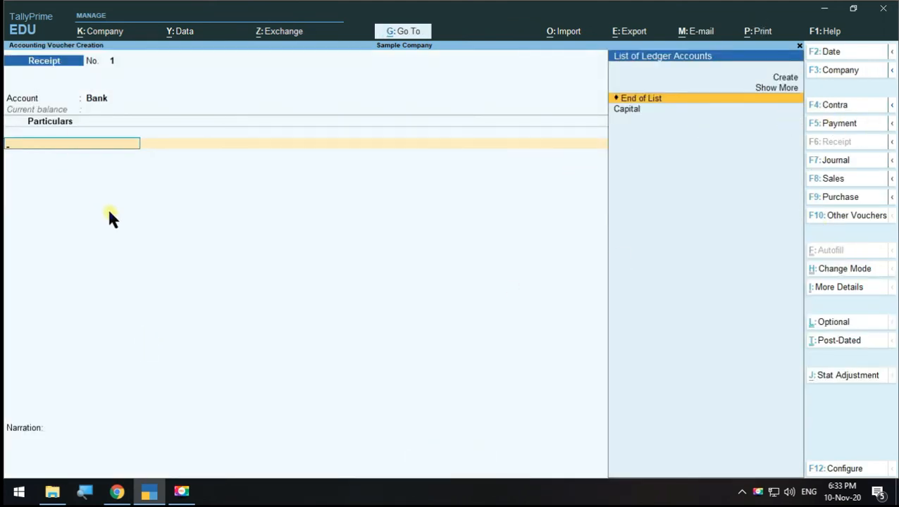
# - Expand the ledger list for the voucher's Particulars to all accounts and look through its entries
pyautogui.press('Up')
pyautogui.press('Return')
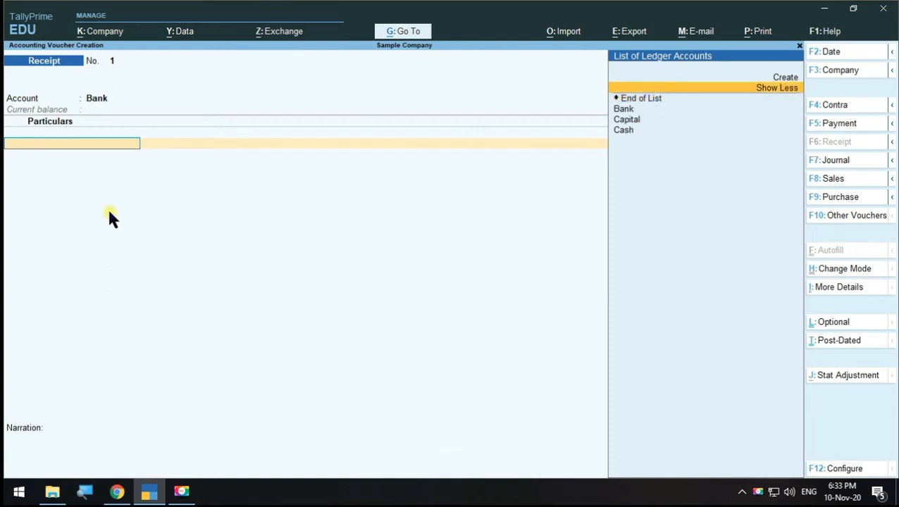
pyautogui.press('Down')
pyautogui.press('Down')
pyautogui.press('Down')
pyautogui.press('Down')
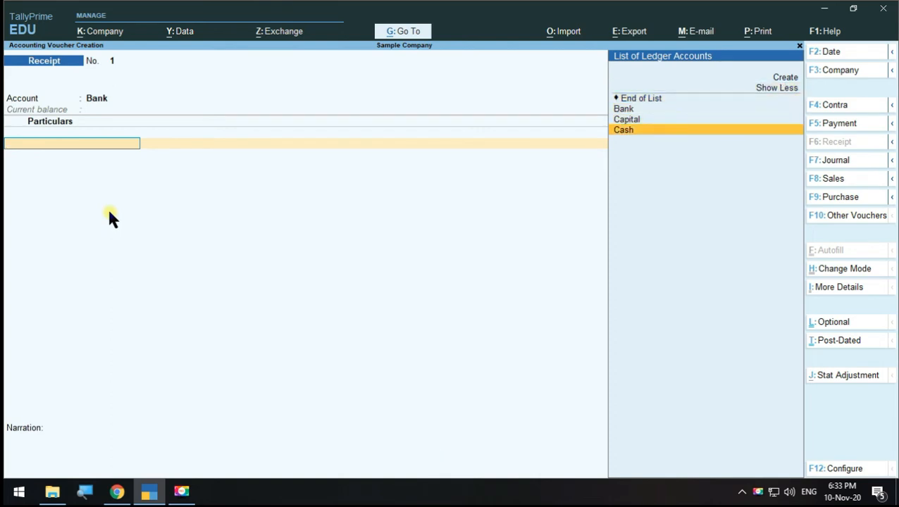
pyautogui.press('Up')
pyautogui.press('Up')
pyautogui.press('Up')
pyautogui.press('Up')
pyautogui.press('Down')
pyautogui.press('Down')
pyautogui.press('Up')
pyautogui.press('Up')
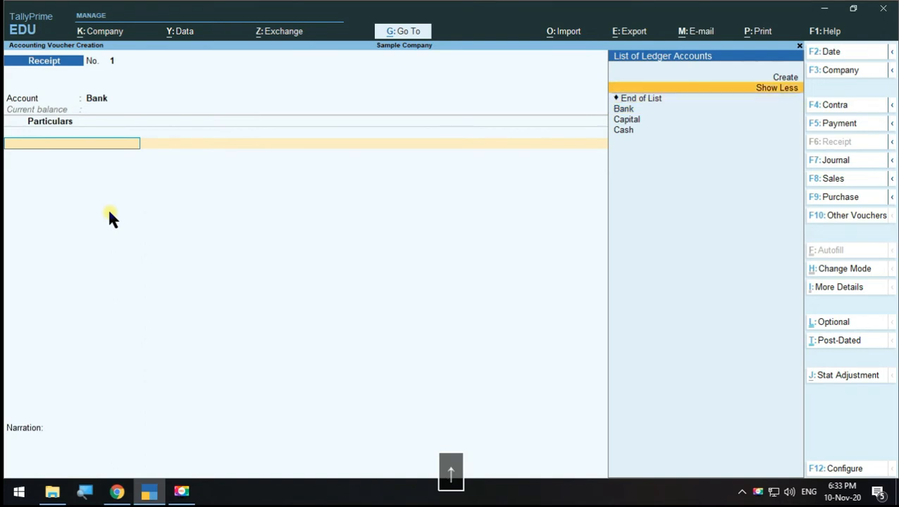
# - Compare the shortened and full ledger lists for Particulars, ending on the shortened list
pyautogui.press('Return')
pyautogui.press('Down')
pyautogui.press('Down')
pyautogui.press('Up')
pyautogui.press('Up')
pyautogui.press('Return')
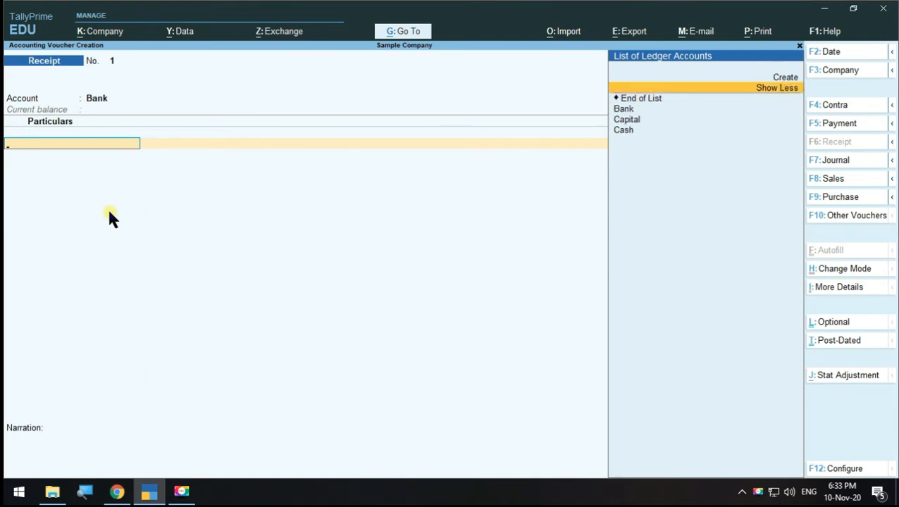
pyautogui.press('Return')
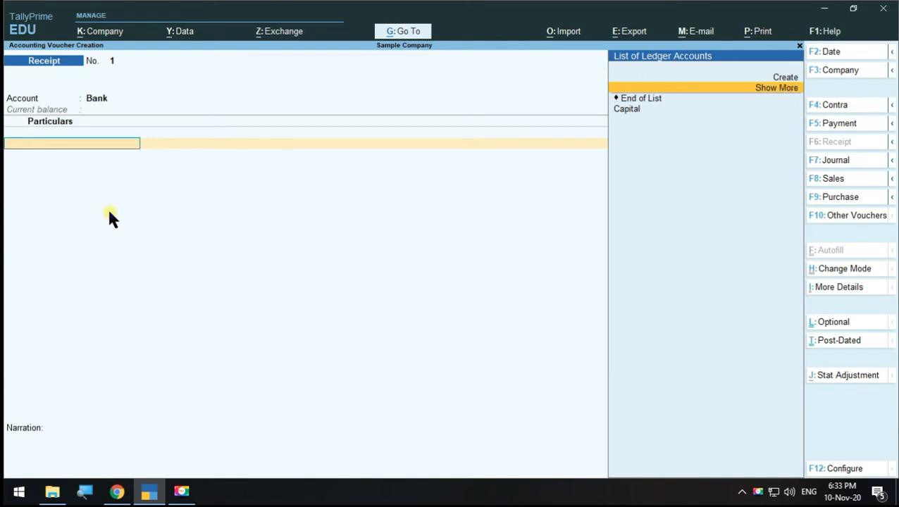
# - Select Capital from the full ledger list as the receipt's particulars and enter an amount of 50000
pyautogui.press('Return')
pyautogui.press('Down')
pyautogui.press('Down')
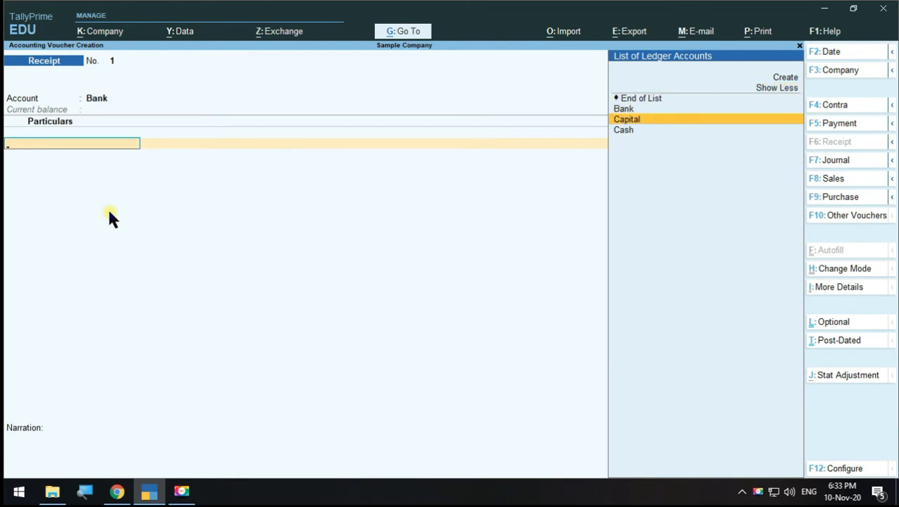
pyautogui.press('Return')
pyautogui.write('50000')
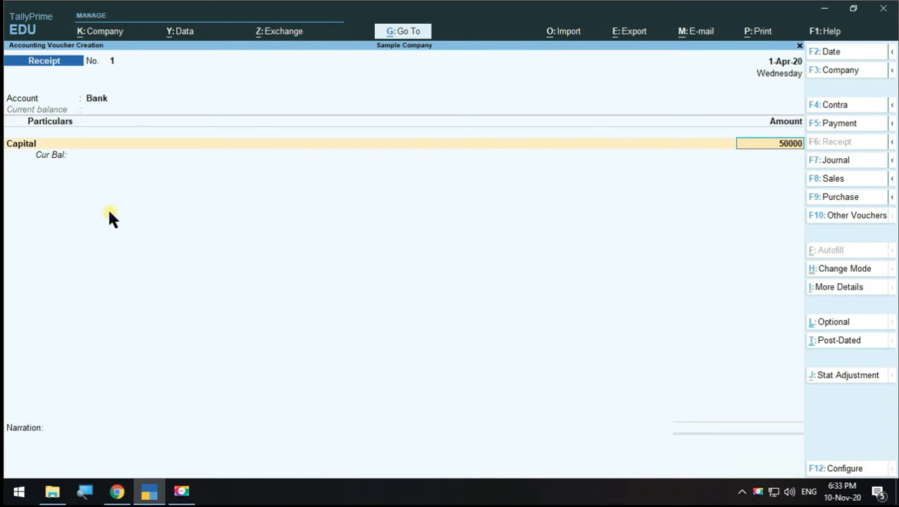
pyautogui.press('Return')
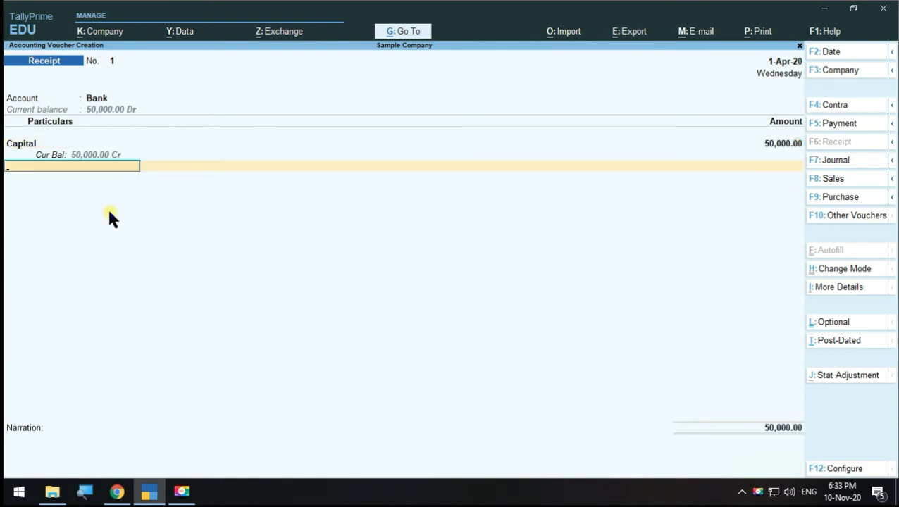
# - Look at the bank allocation details and transaction types for the Bank receipt, and return to the voucher without completing them
pyautogui.press('Return')
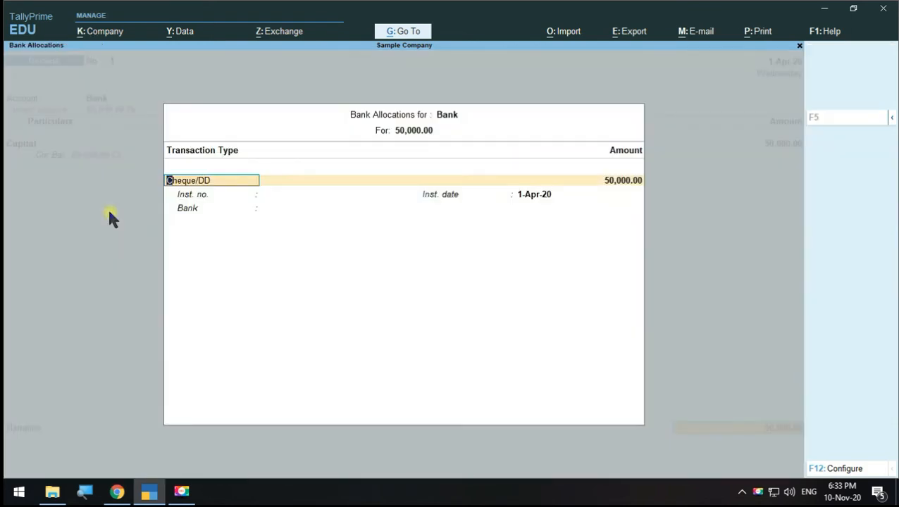
pyautogui.press('Escape')
pyautogui.press('Escape')
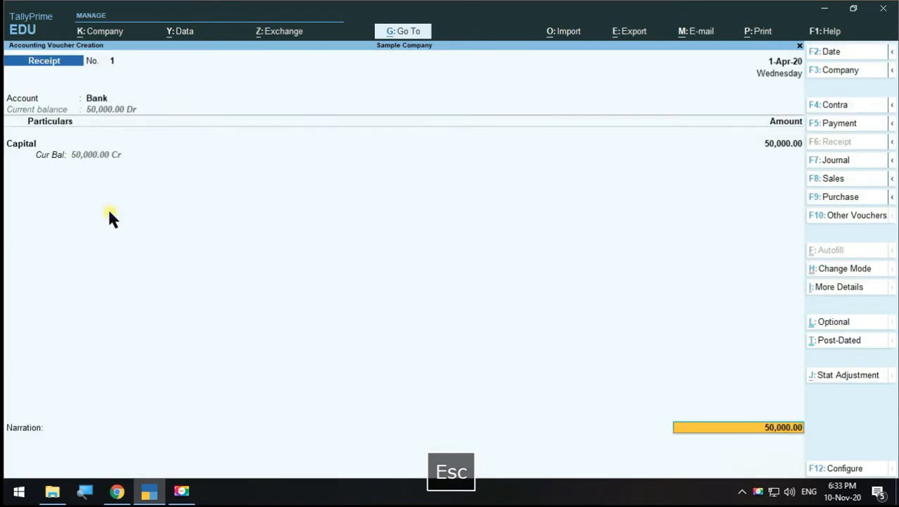
pyautogui.press('Return')
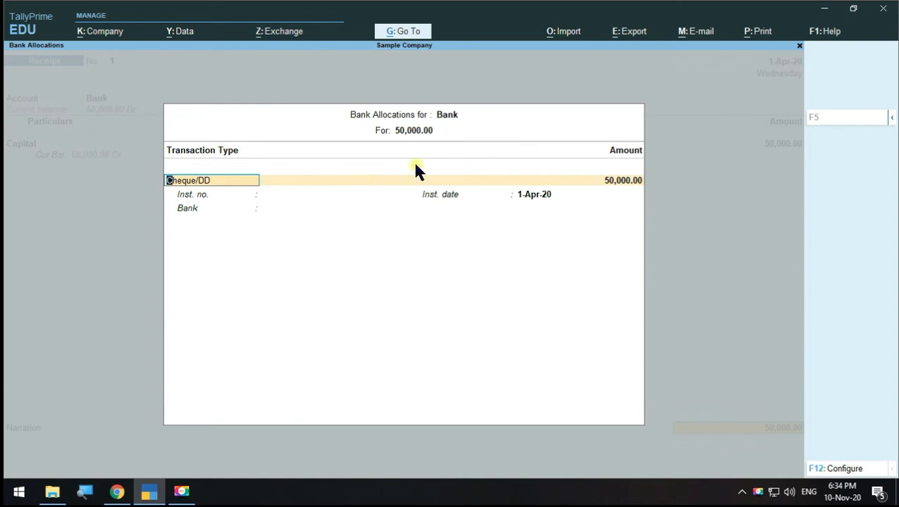
pyautogui.press('Escape')
pyautogui.press('Escape')
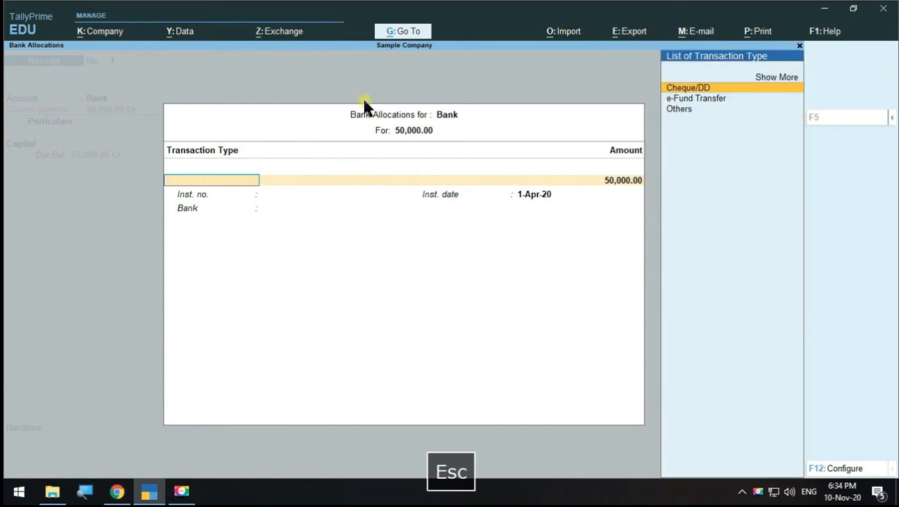
pyautogui.press('Escape')
# - Change the receipt's account to Cash and go through the Capital line to the narration without saving
pyautogui.click(86, 98)
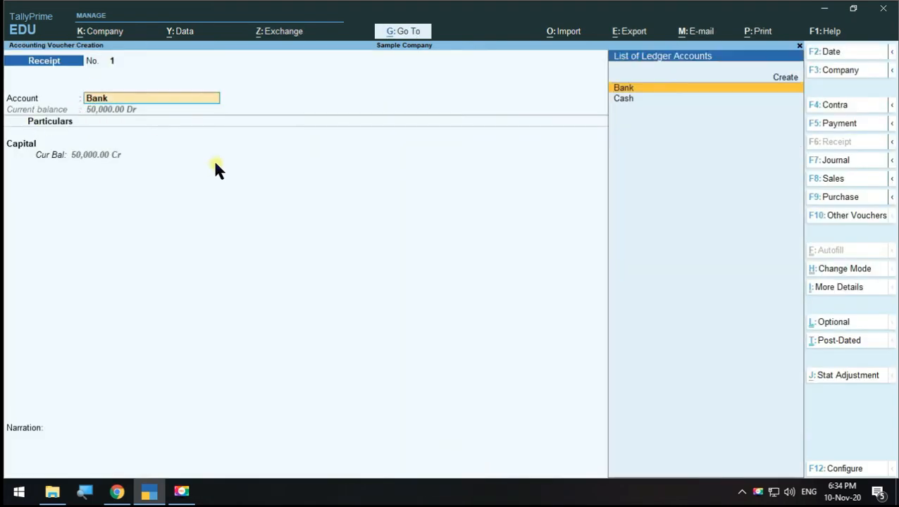
pyautogui.press('Down')
pyautogui.press('Return')
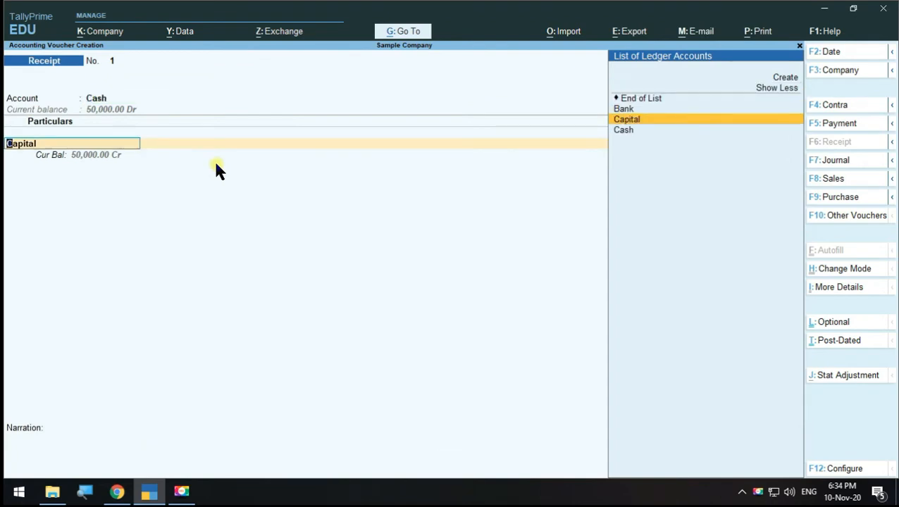
pyautogui.press('Return')
pyautogui.press('Return')
pyautogui.press('Return')
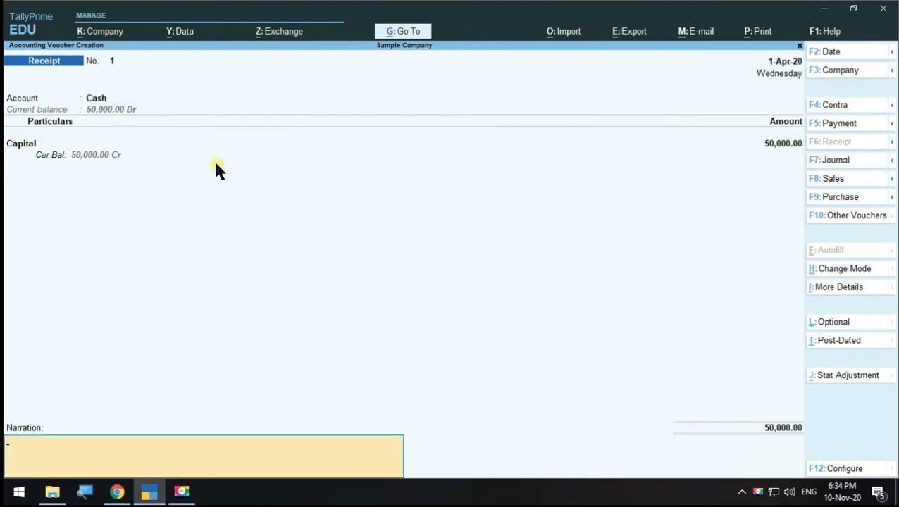
pyautogui.press('Return')
pyautogui.press('Escape')
# - Return to the receipt's Account field and set it to Bank, keeping Capital as the particulars
pyautogui.hotkey('shift', 'Tab')
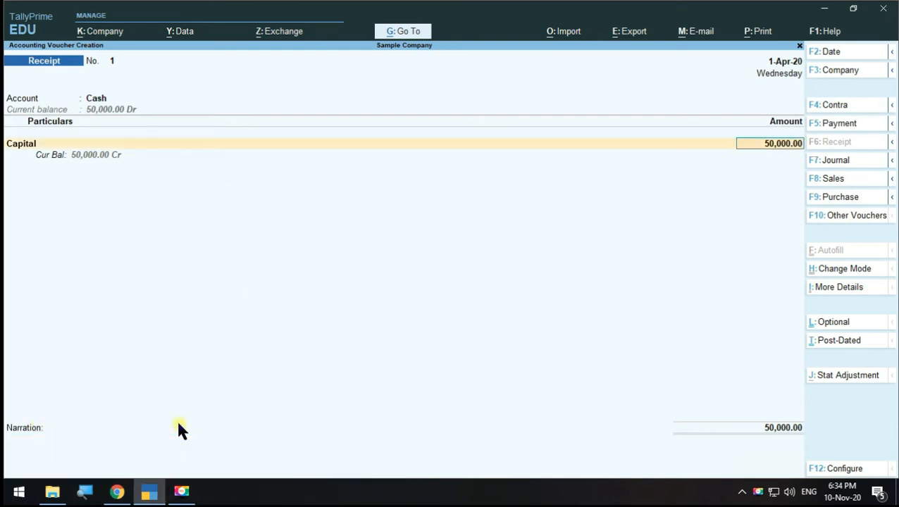
pyautogui.hotkey('shift', 'Tab')
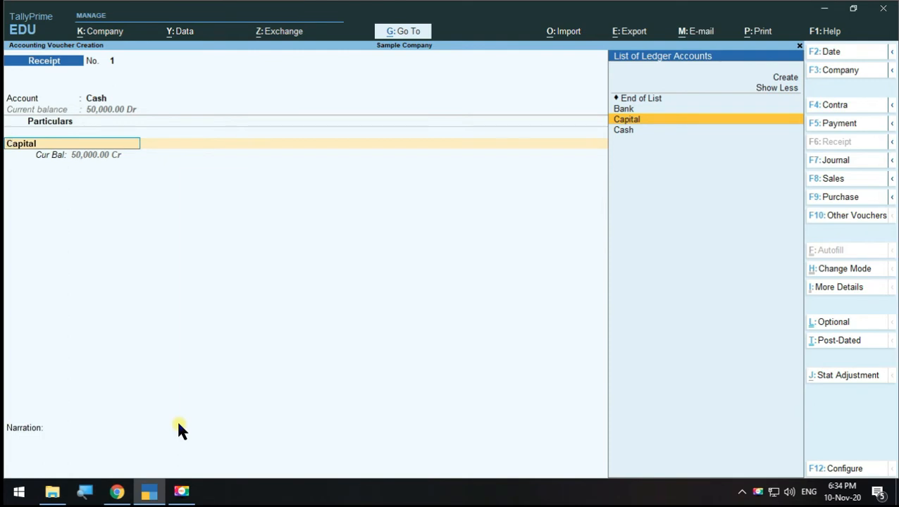
pyautogui.press('Return')
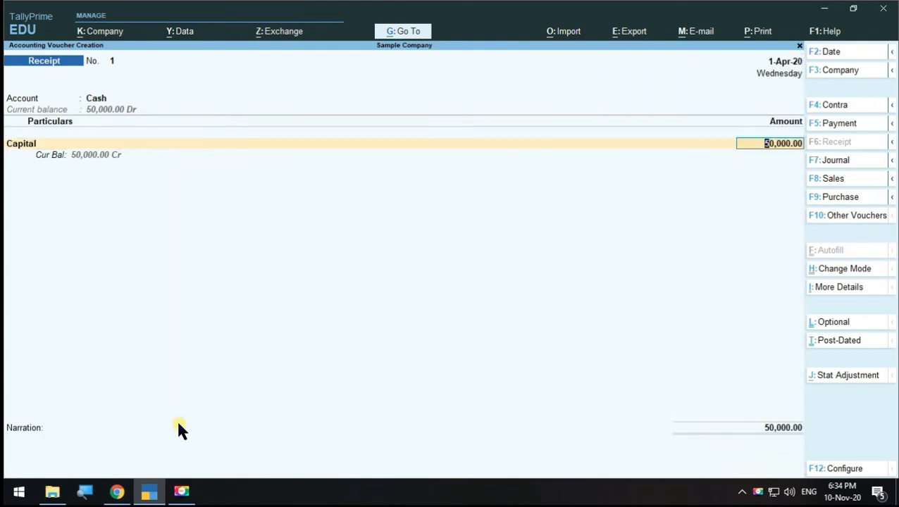
pyautogui.hotkey('shift', 'Tab')
pyautogui.hotkey('shift', 'Tab')
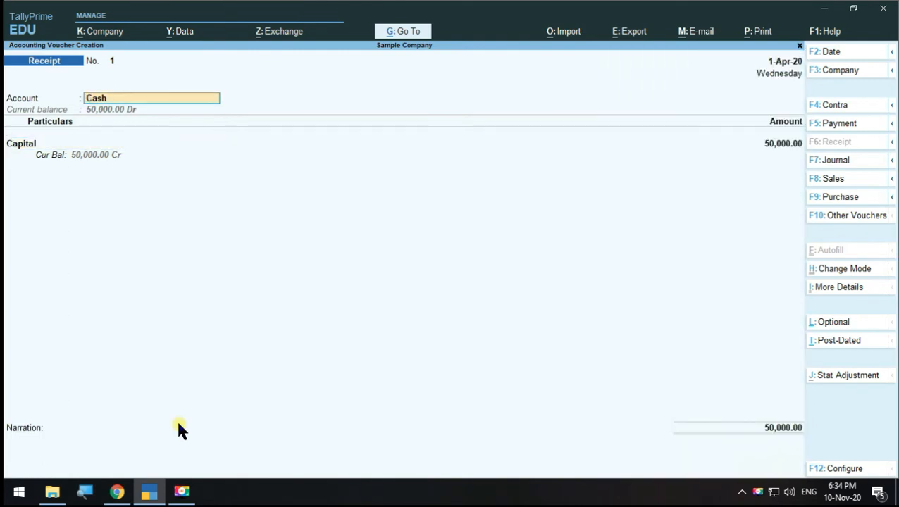
pyautogui.press('space')
pyautogui.press('Down')
pyautogui.press('Return')
pyautogui.press('Return')
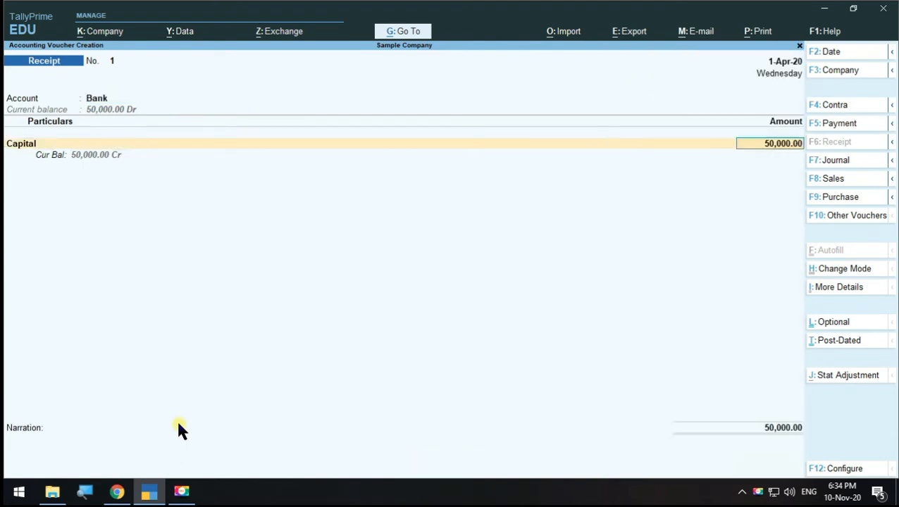
# - Accept the Capital amount and open the bank allocation for Bank, keeping Cheque/DD as the transaction type for the full 50,000
pyautogui.press('Return')
pyautogui.press('Return')
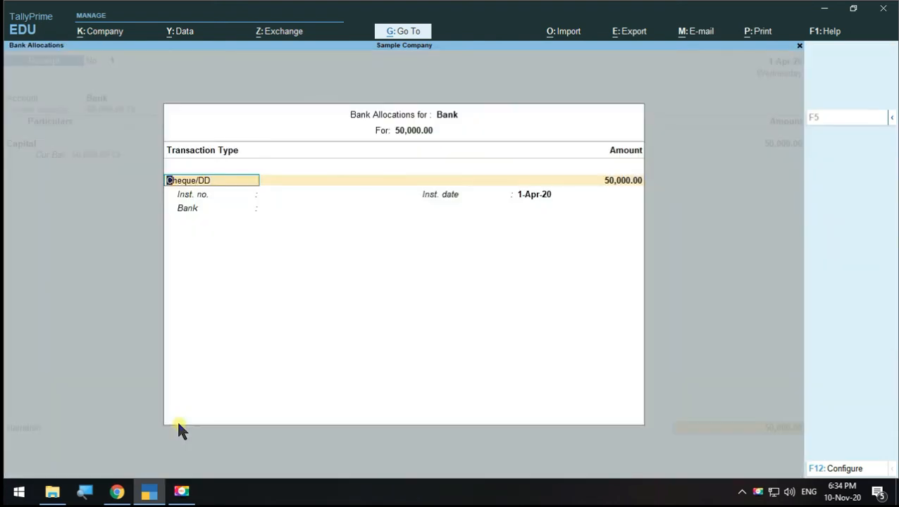
pyautogui.press('Return')
pyautogui.press('Return')
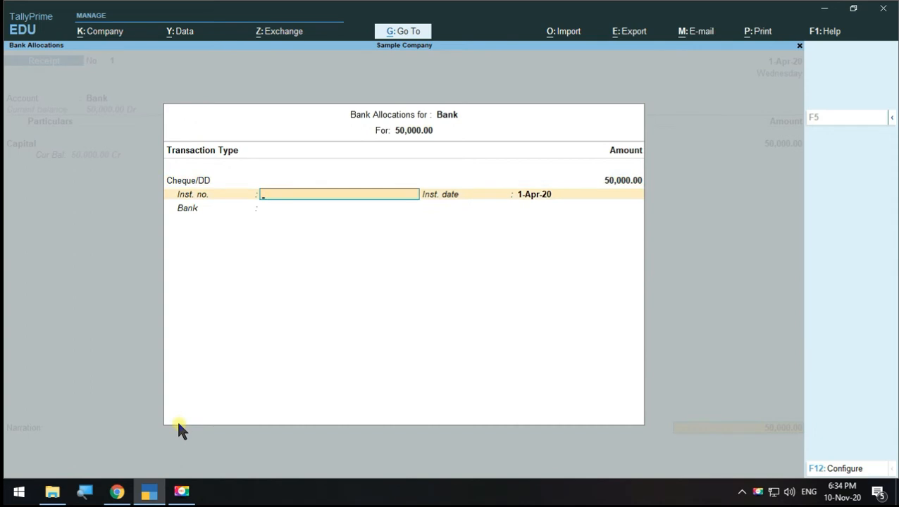
# - Configure the bank allocation to hide the instrument number by setting Show inst. No. during voucher creation to No
pyautogui.press('F12')
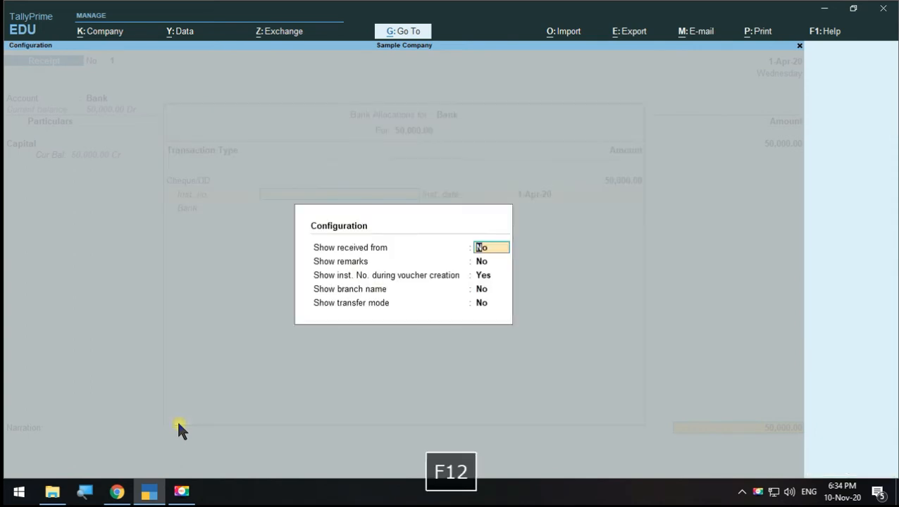
pyautogui.press('Down')
pyautogui.press('Down')
pyautogui.write('n')
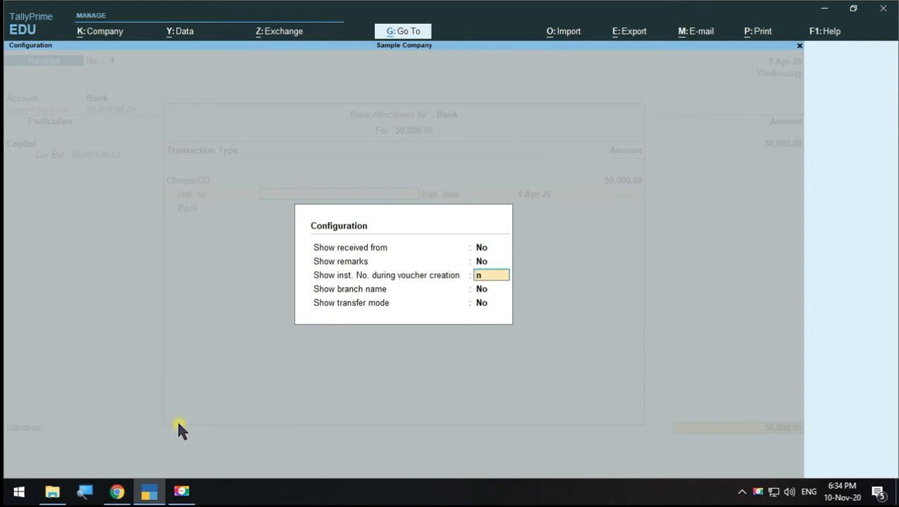
pyautogui.press('Return')
pyautogui.press('Return')
pyautogui.press('Return')
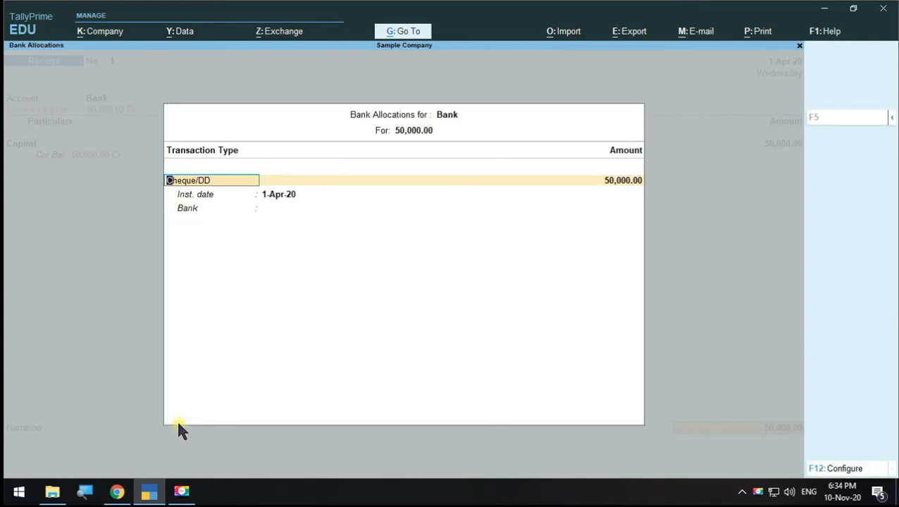
# - Set Show inst. No. during voucher creation back to Yes in the bank allocation's configuration
pyautogui.press('F12')
pyautogui.press('Down')
pyautogui.press('Down')
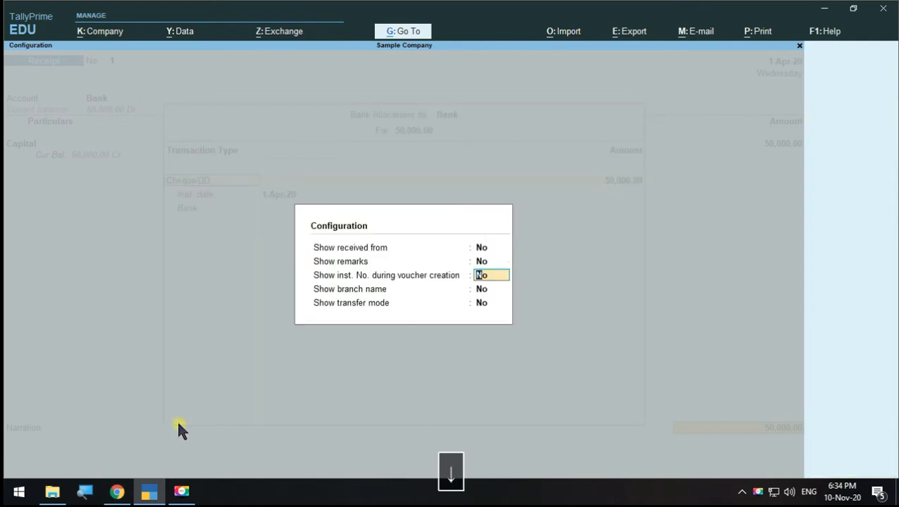
pyautogui.write('y')
pyautogui.press('Return')
pyautogui.press('Return')
pyautogui.press('Return')
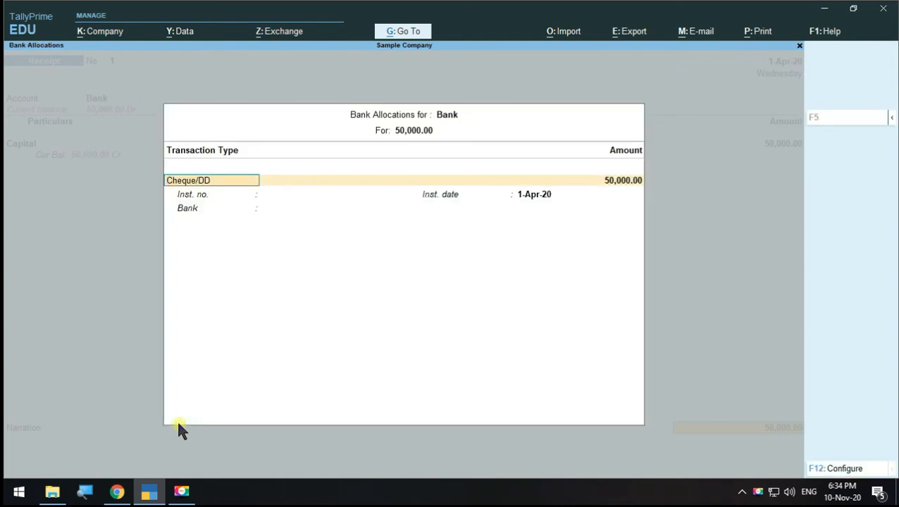
# - Switch the bank allocation between its condensed and detailed views twice, ending in the detailed view
pyautogui.click(894, 120)
pyautogui.click(893, 120)
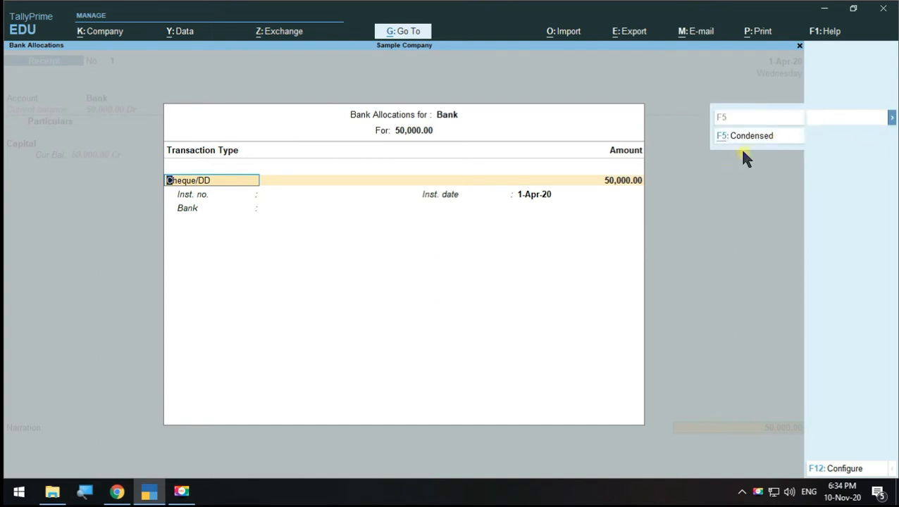
pyautogui.click(757, 139)
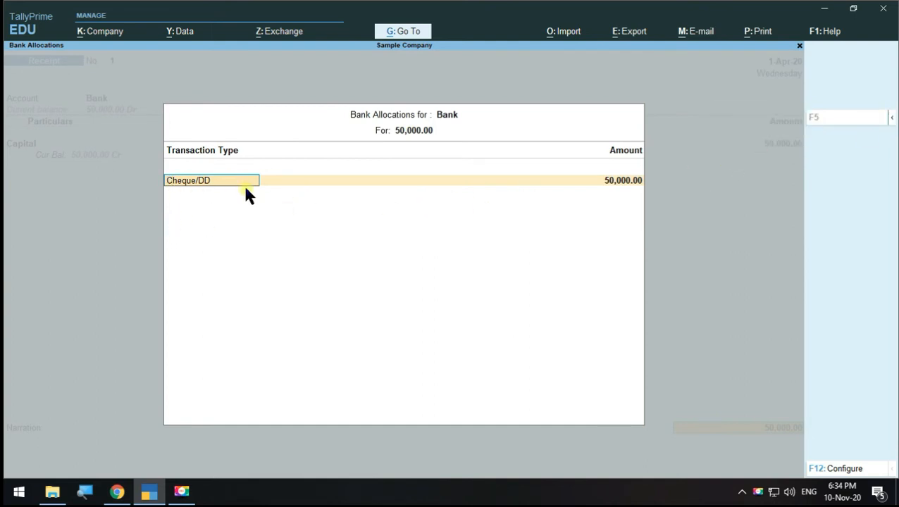
pyautogui.click(891, 118)
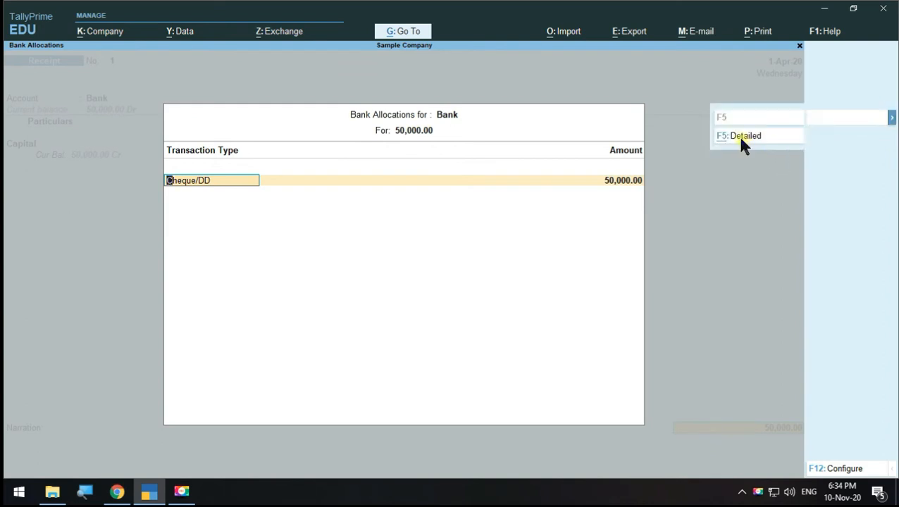
pyautogui.click(745, 142)
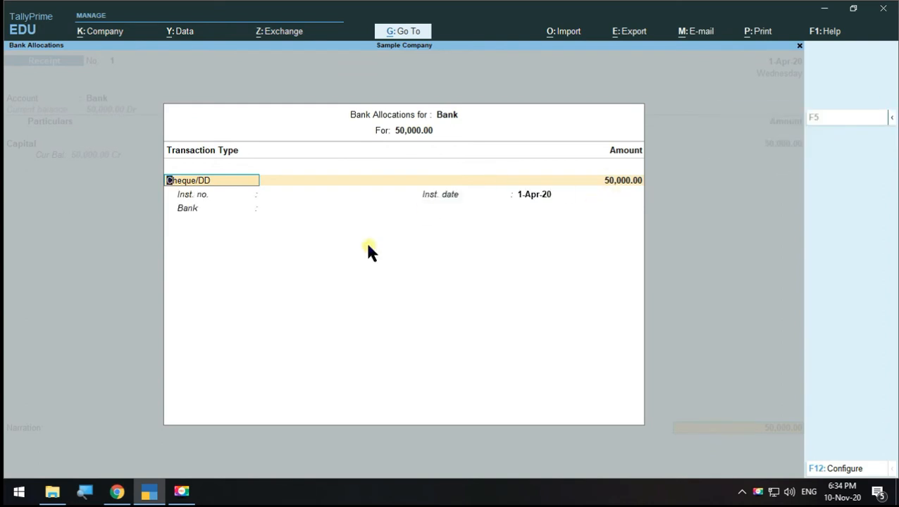
pyautogui.hotkey('alt', 'F5')
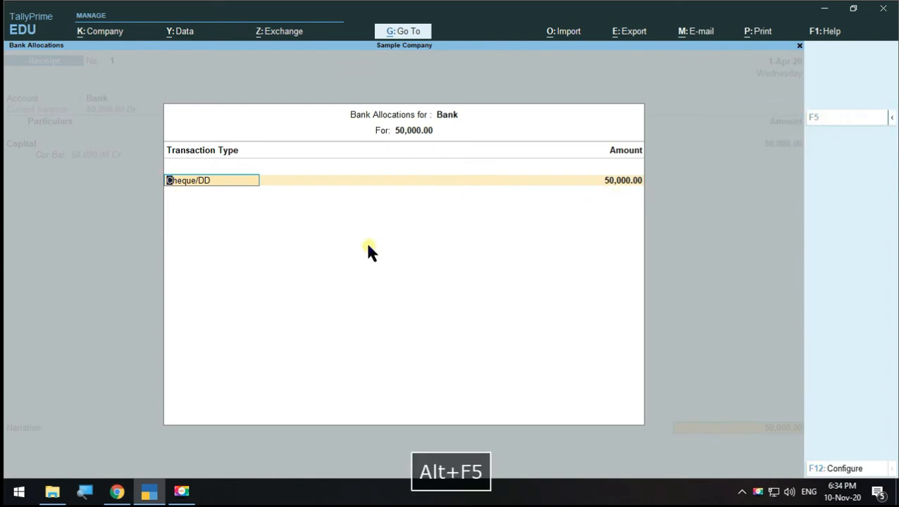
pyautogui.hotkey('alt', 'F5')
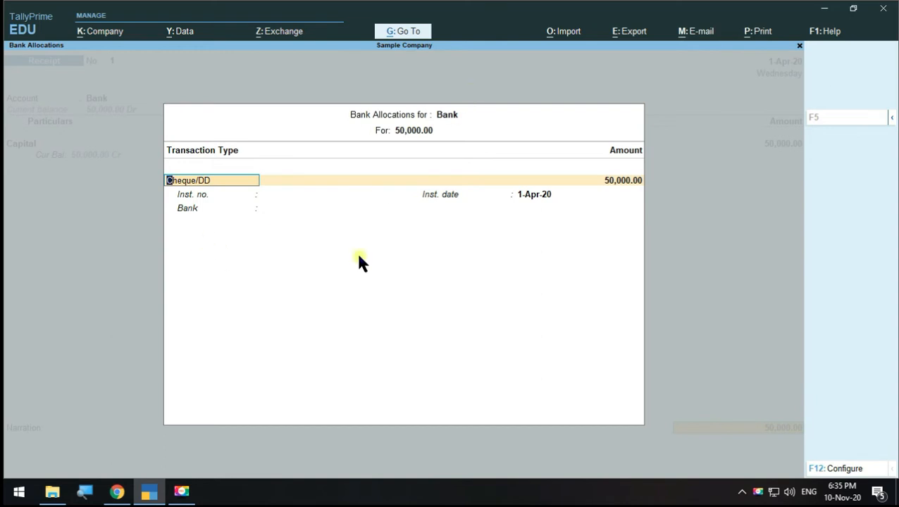
# - Keep the Cheque/DD allocation at 50,000 and enter instrument number 123456 with the date 1-Apr-20
pyautogui.press('Return')
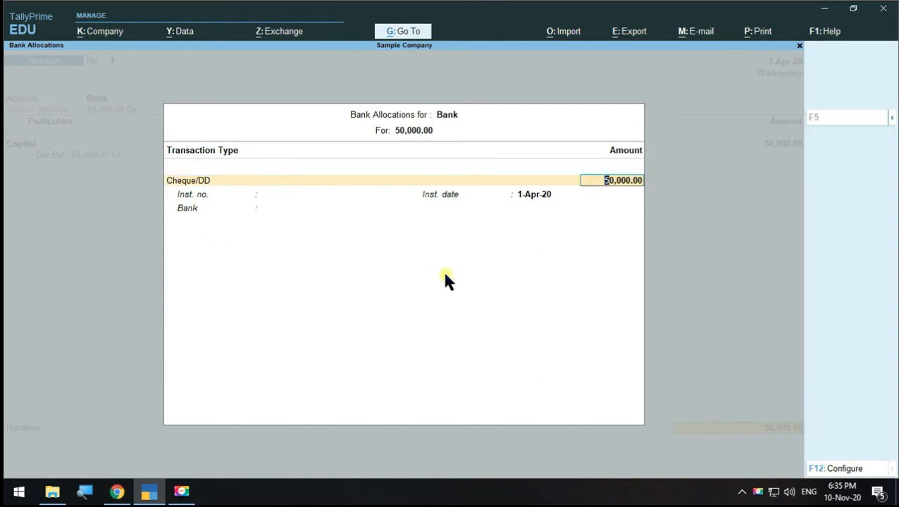
pyautogui.press('Return')
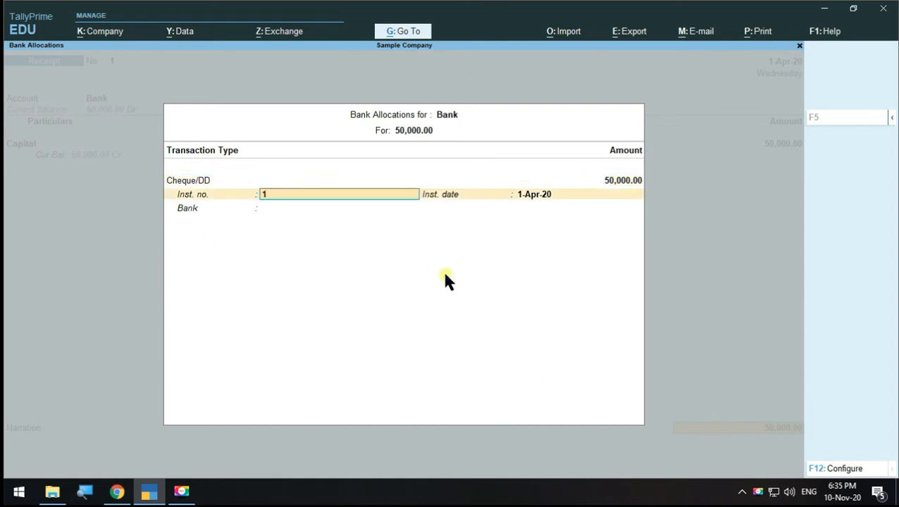
pyautogui.write('123456')
pyautogui.press('Return')
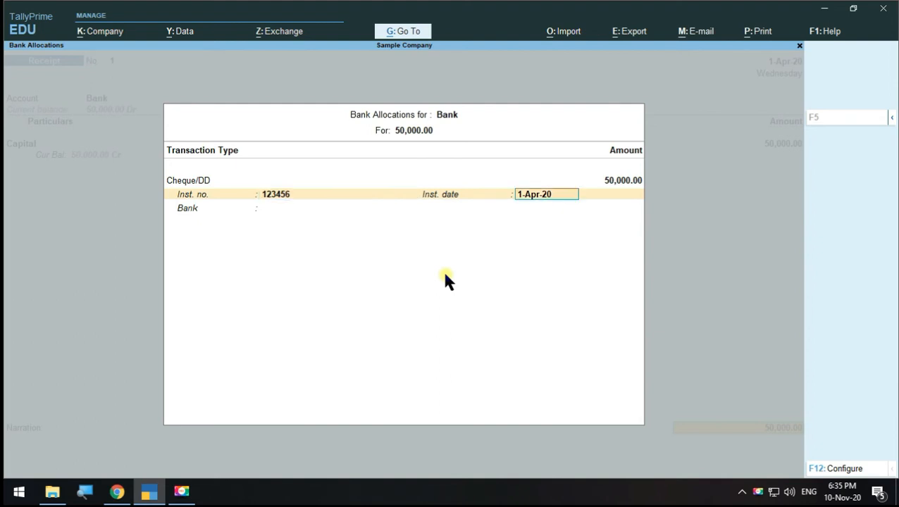
pyautogui.press('Return')
# - Specify Andhra Bank as the cheque's bank name and save the receipt voucher with a blank narration
pyautogui.press('space')
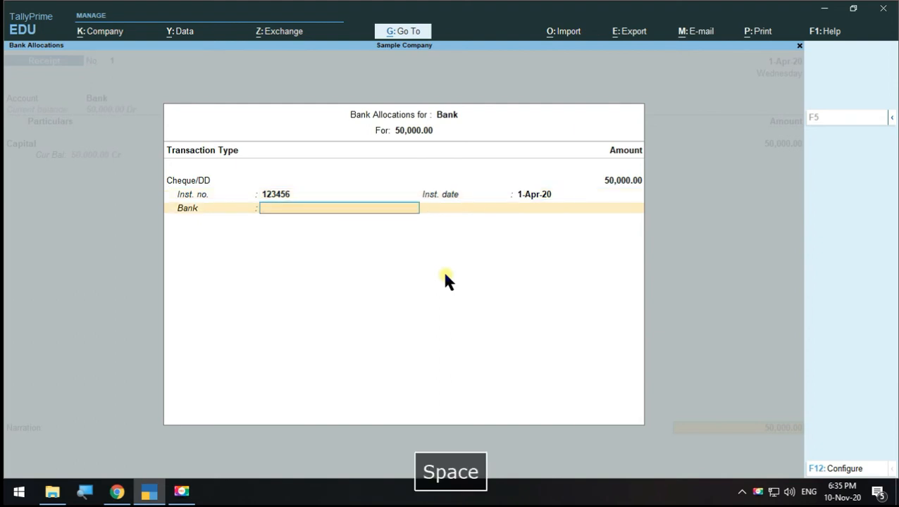
pyautogui.press('Down')
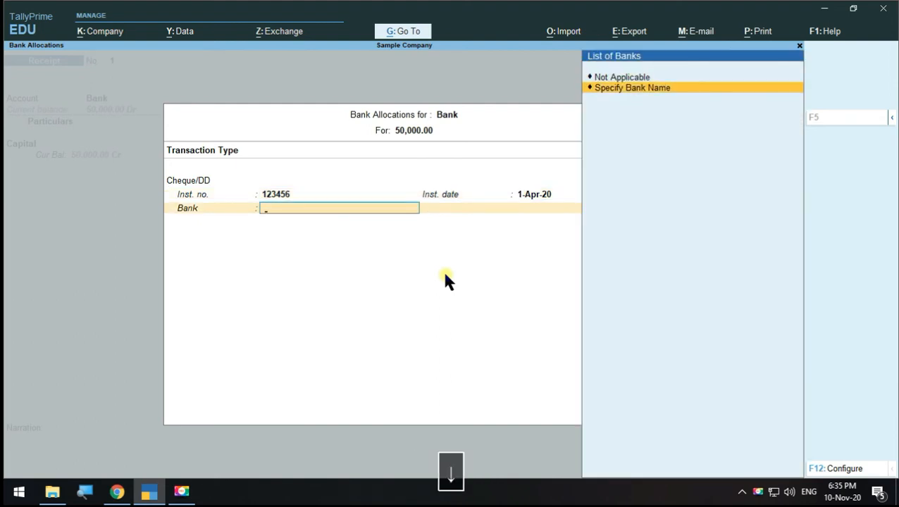
pyautogui.press('Up')
pyautogui.press('Down')
pyautogui.press('Up')
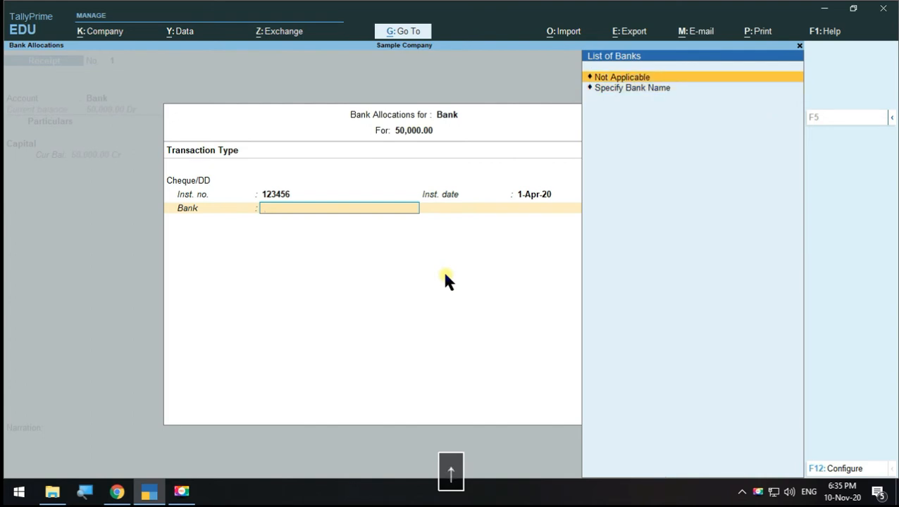
pyautogui.press('Down')
pyautogui.press('Return')
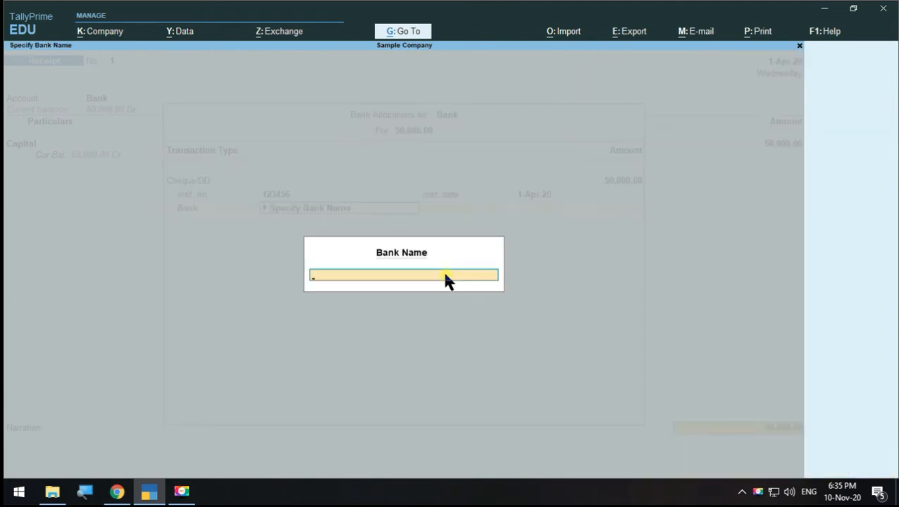
pyautogui.write('Andhra Bank')
pyautogui.press('Return')
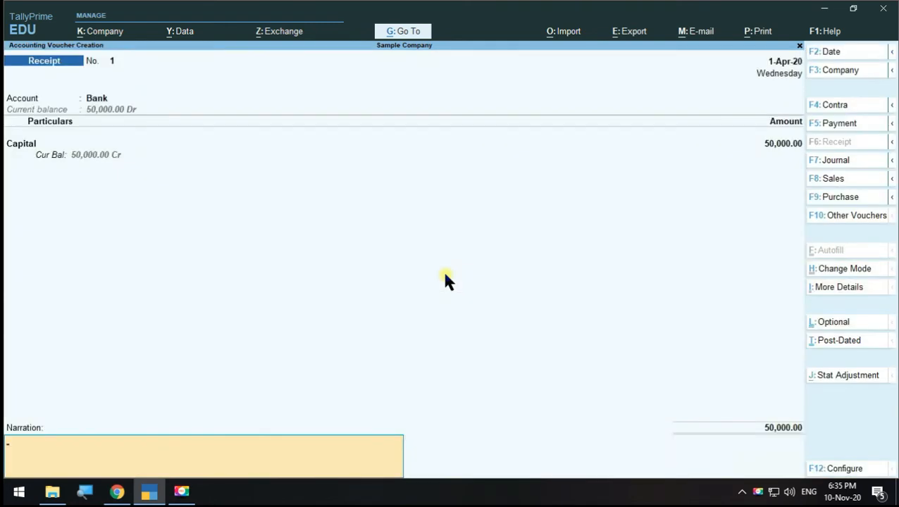
pyautogui.press('Return')
pyautogui.press('Return')
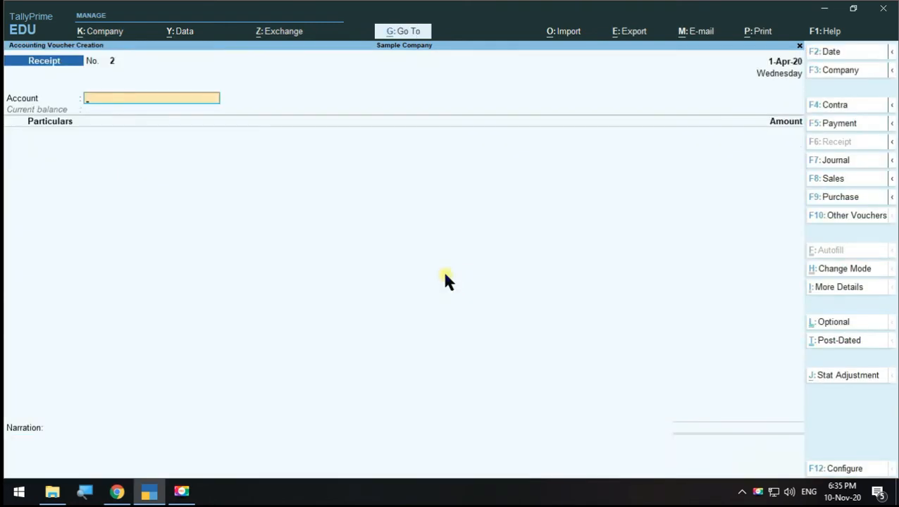
# - Reopen receipt No. 1 and examine the voucher types, the voucher entry modes and the voucher configuration without changing them
pyautogui.press('pageup')
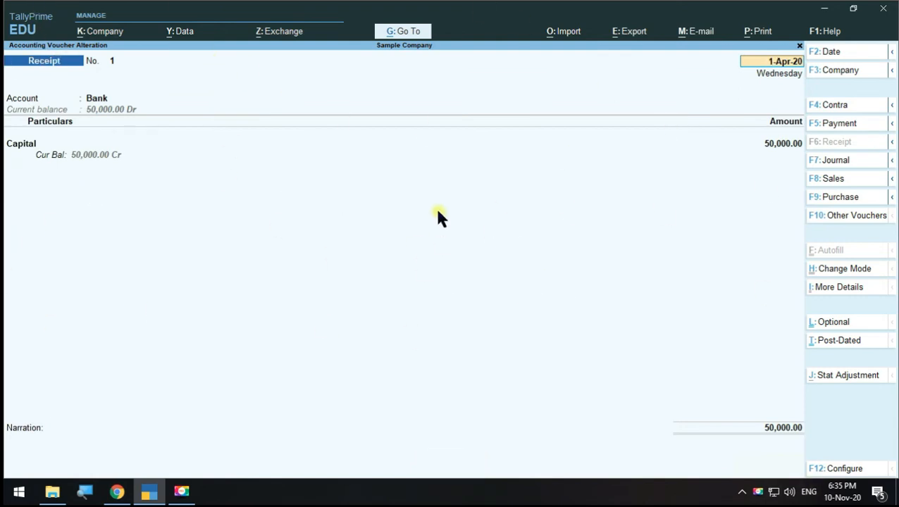
pyautogui.click(830, 470)
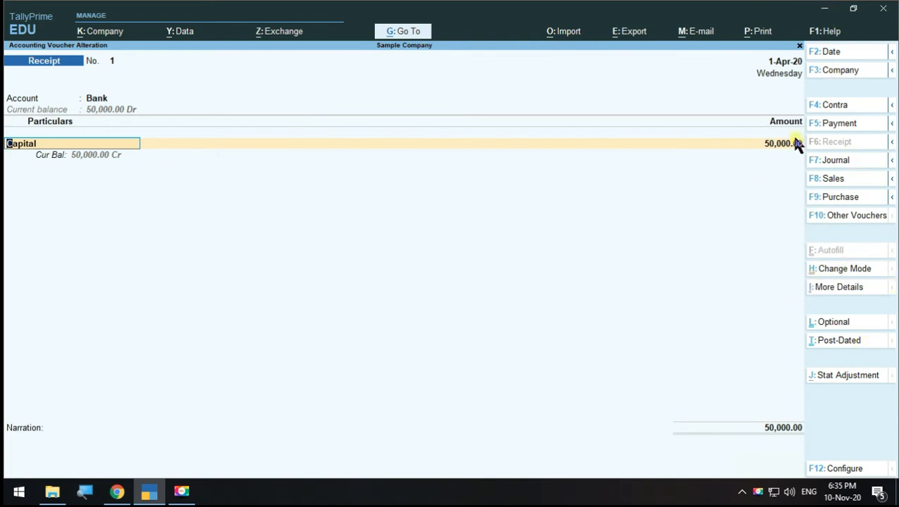
pyautogui.click(855, 215)
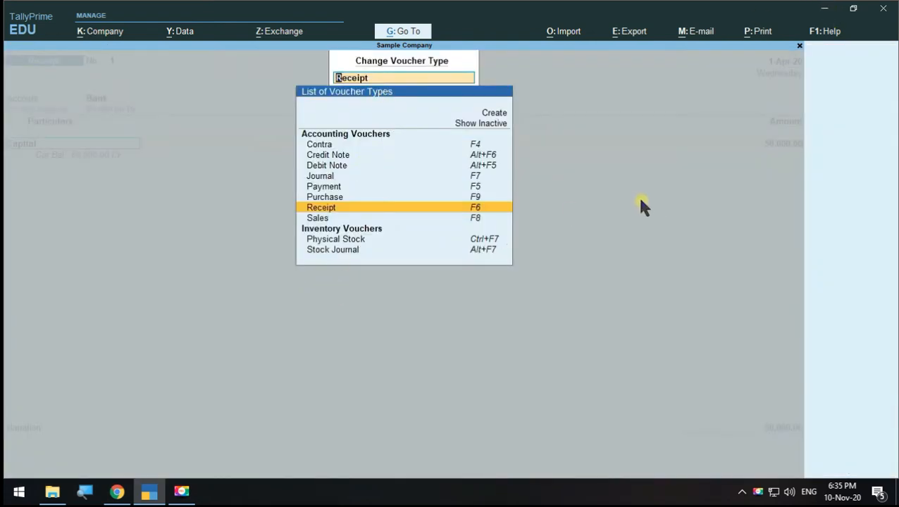
pyautogui.press('Escape')
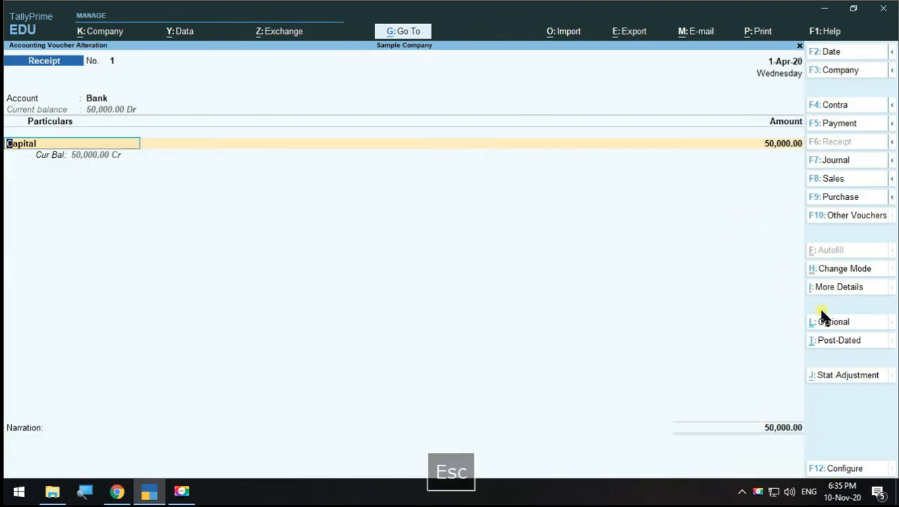
pyautogui.click(821, 272)
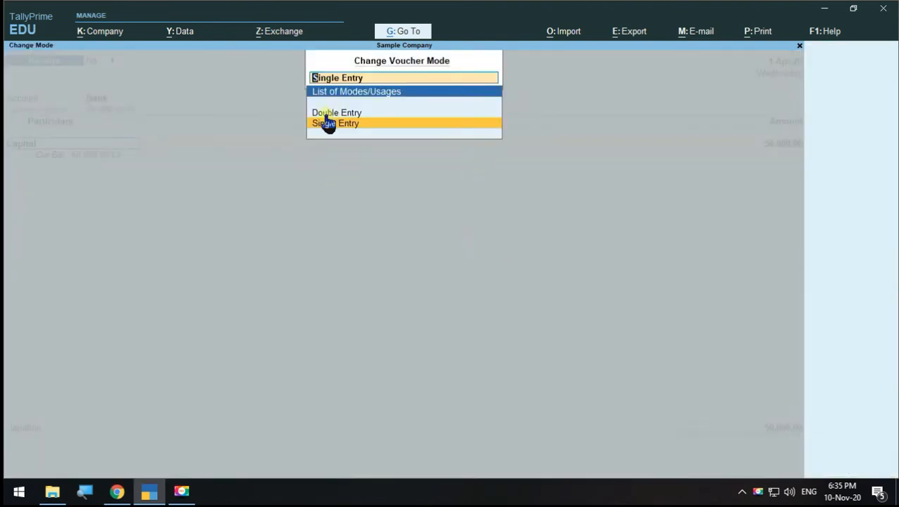
pyautogui.press('Escape')
pyautogui.press('Escape')
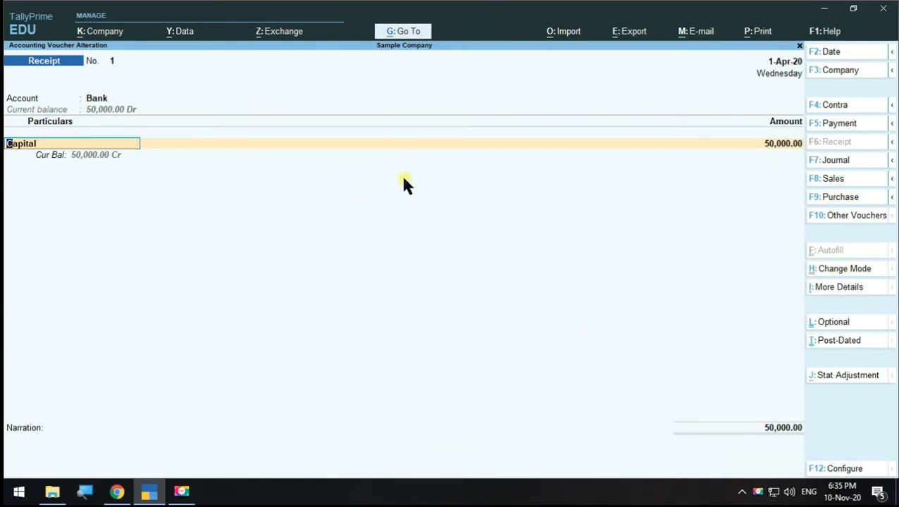
pyautogui.press('F12')
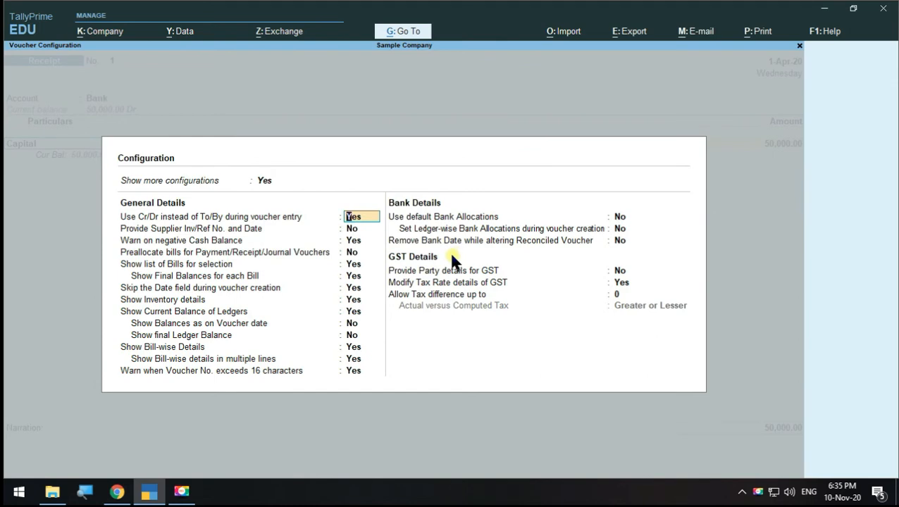
pyautogui.press('Escape')
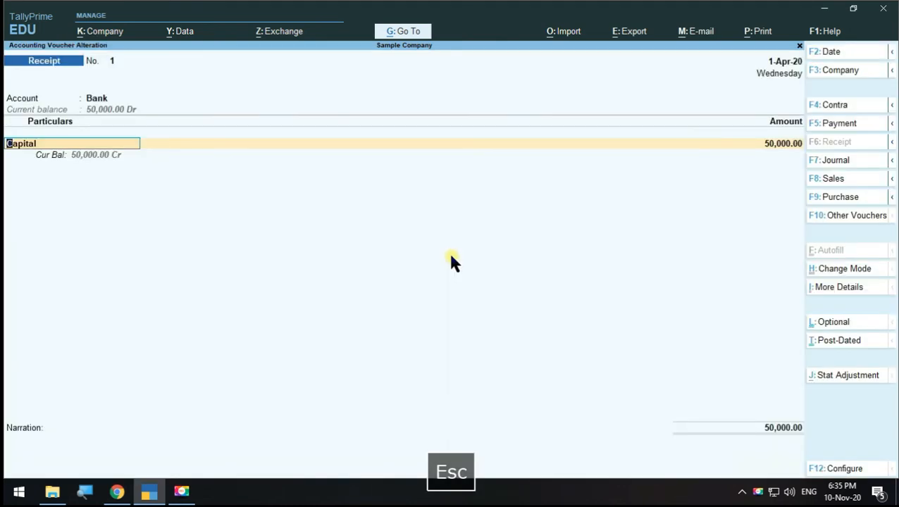
# - Turn Show more configurations off and on again in the receipt's voucher configuration, review the general settings and accept them
pyautogui.press('F12')
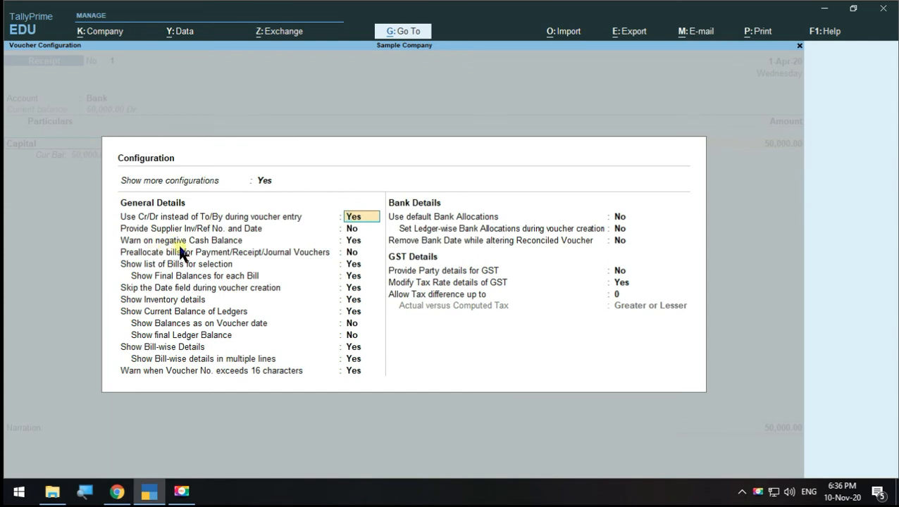
pyautogui.click(263, 183)
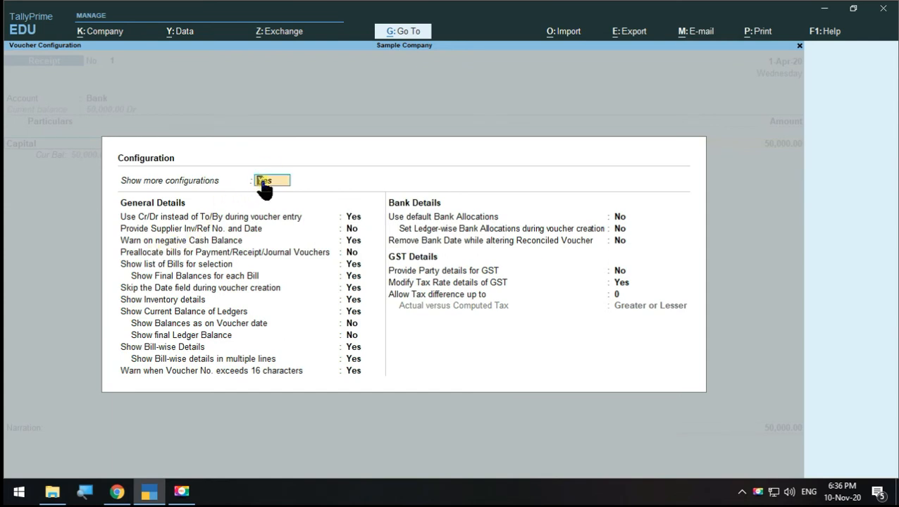
pyautogui.press('n')
pyautogui.press('Return')
pyautogui.press('Up')
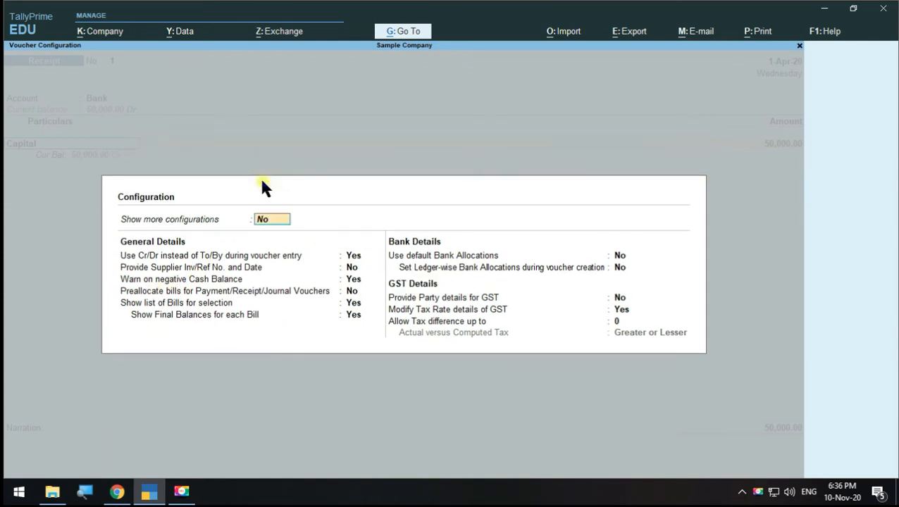
pyautogui.write('y')
pyautogui.press('Return')
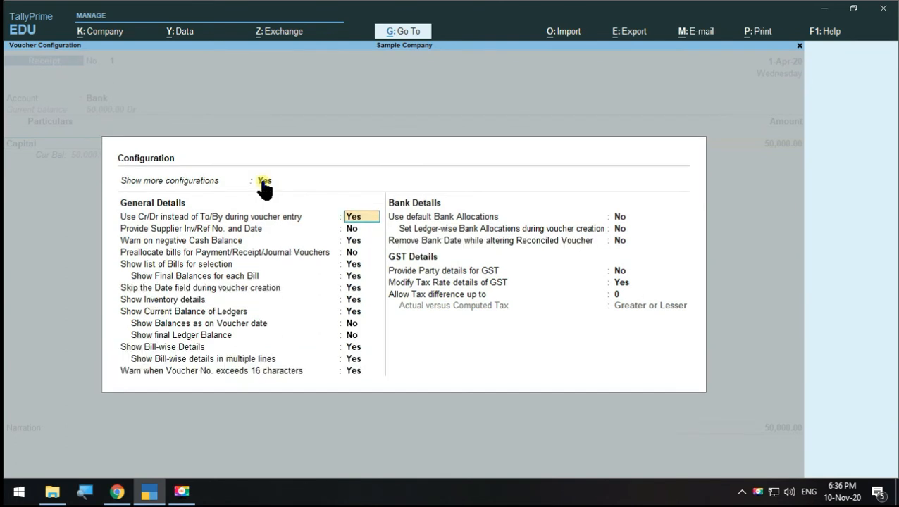
pyautogui.press('Return')
pyautogui.press('Return')
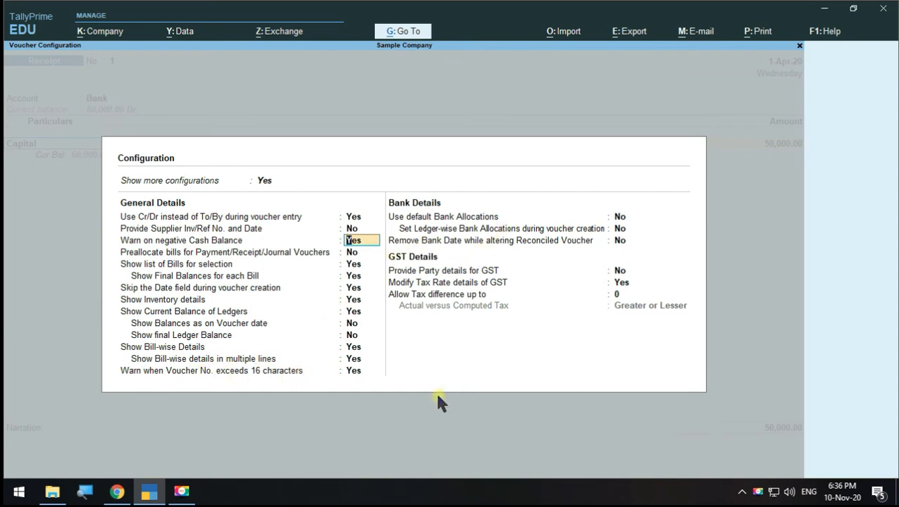
pyautogui.hotkey('ctrl', 'a')
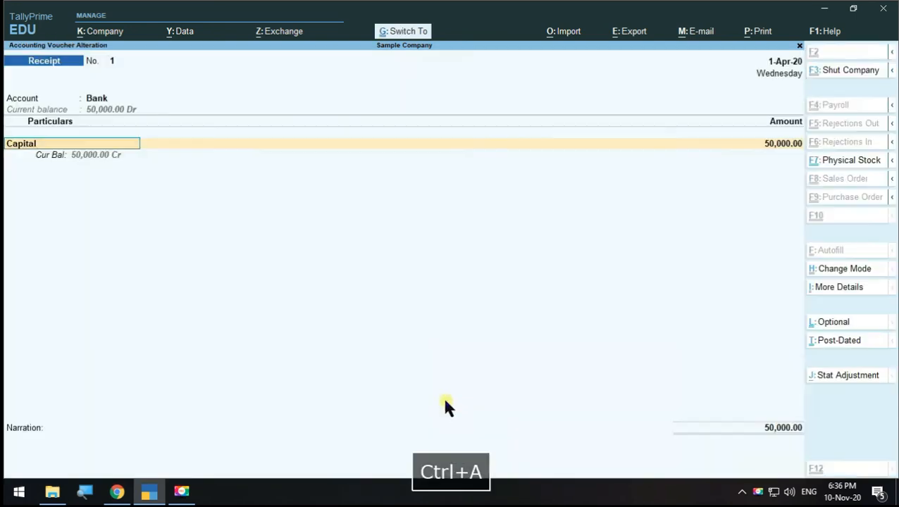
# - Examine the full list of More Details for the Capital ledger, including the voucher narration and supplier/reference fields, leaving them blank
pyautogui.click(844, 289)
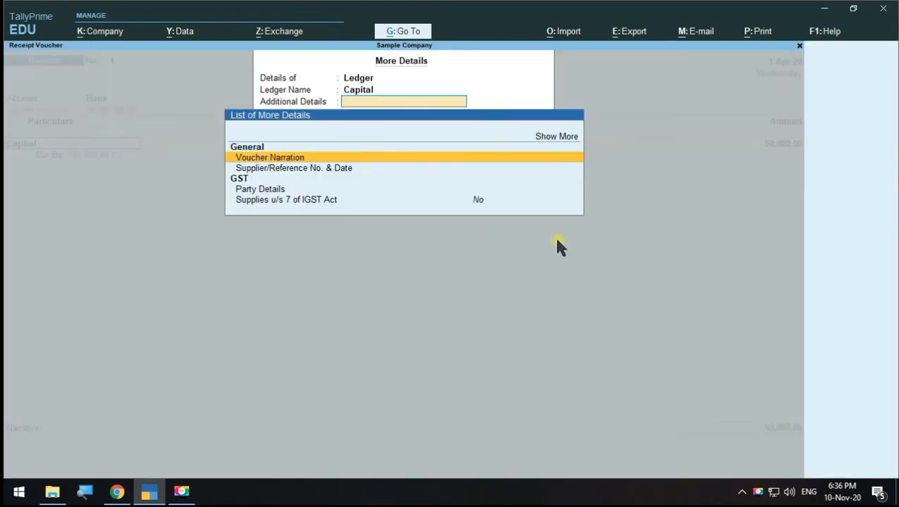
pyautogui.click(542, 136)
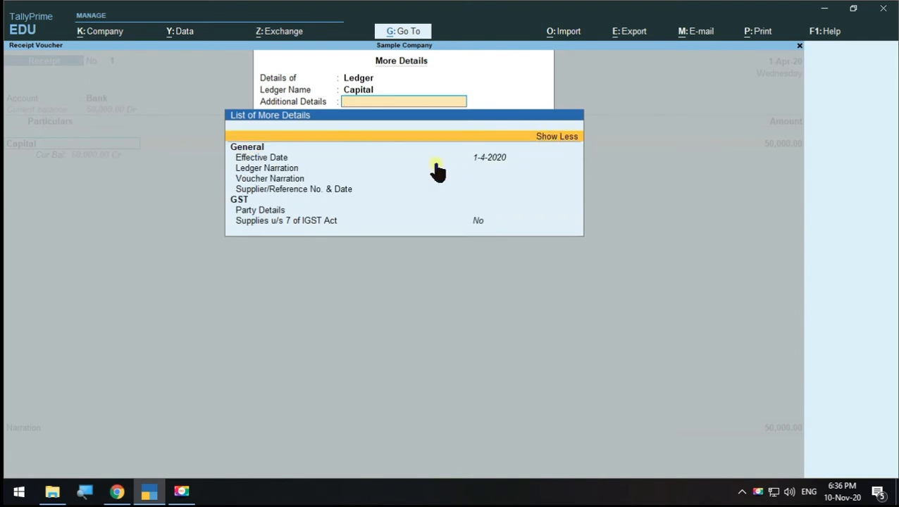
pyautogui.click(271, 179)
pyautogui.press('Escape')
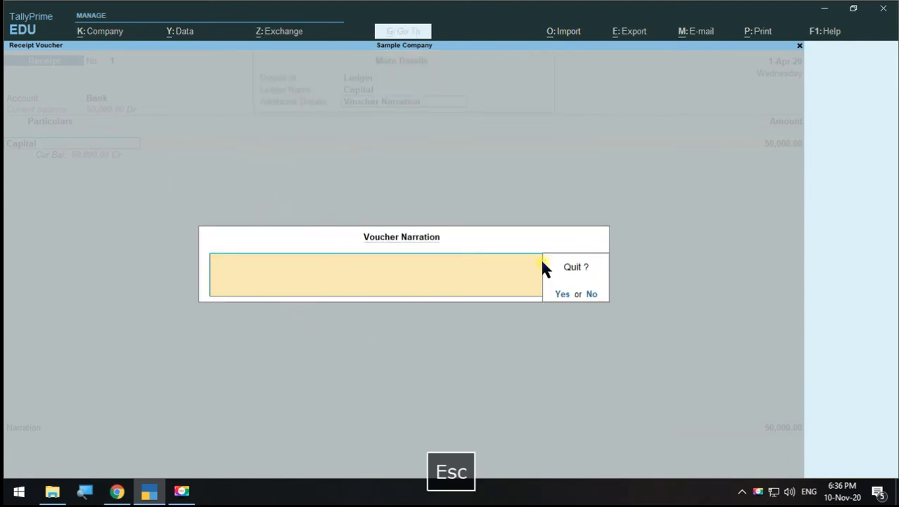
pyautogui.press('Escape')
pyautogui.click(300, 190)
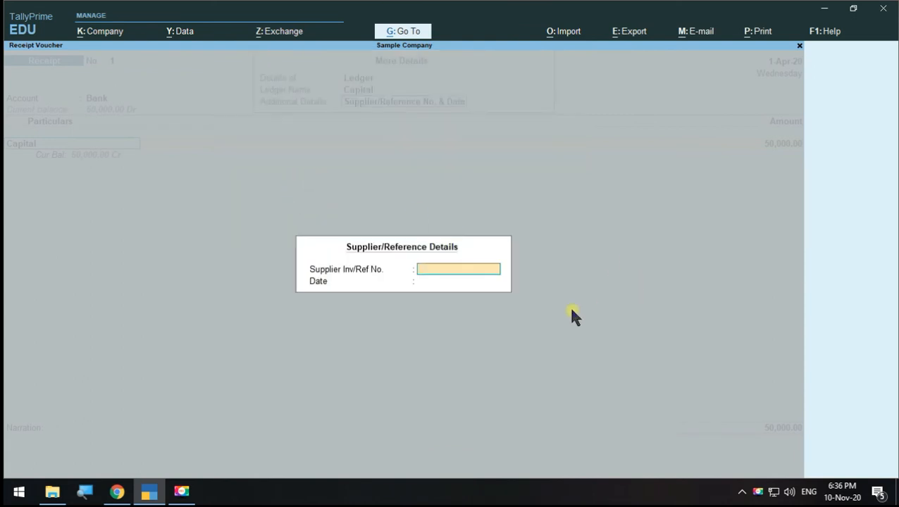
pyautogui.press('Escape')
pyautogui.press('Escape')
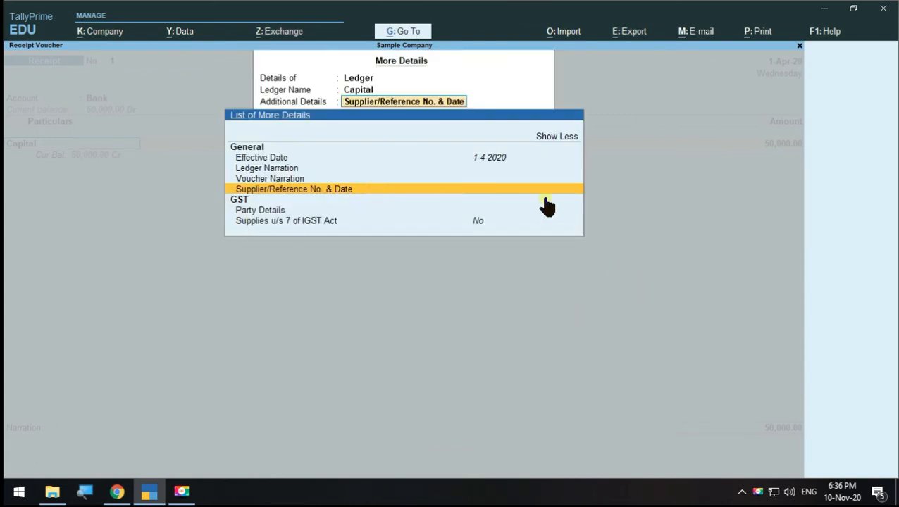
pyautogui.press('Escape')
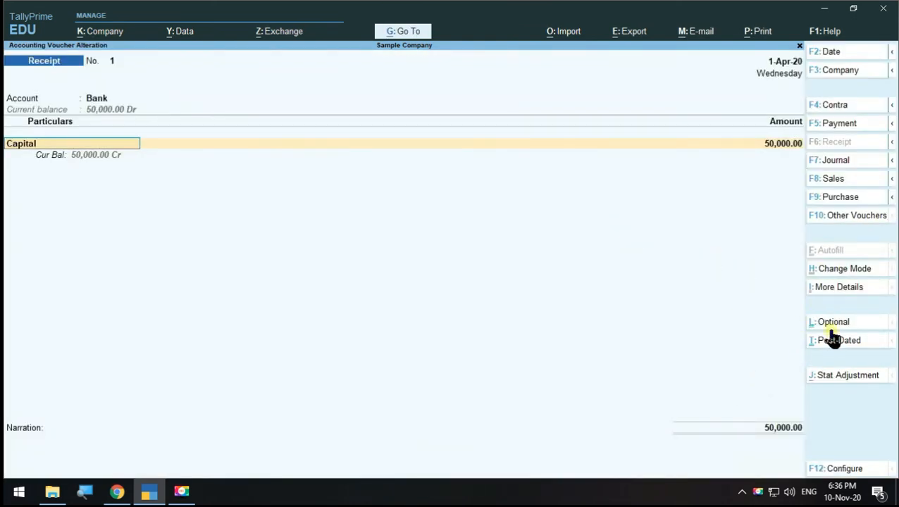
# - Change the receipt voucher to Double Entry mode and go through its Capital credit and Bank debit lines
pyautogui.click(843, 270)
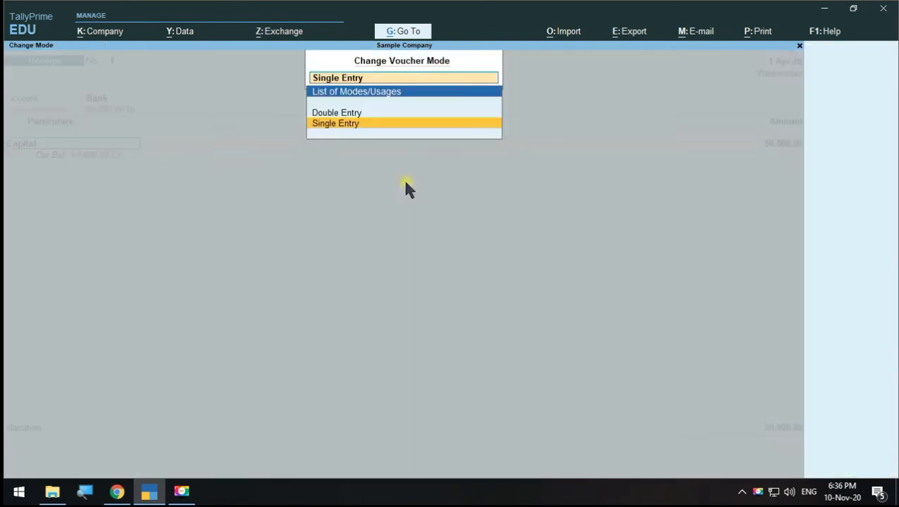
pyautogui.click(331, 115)
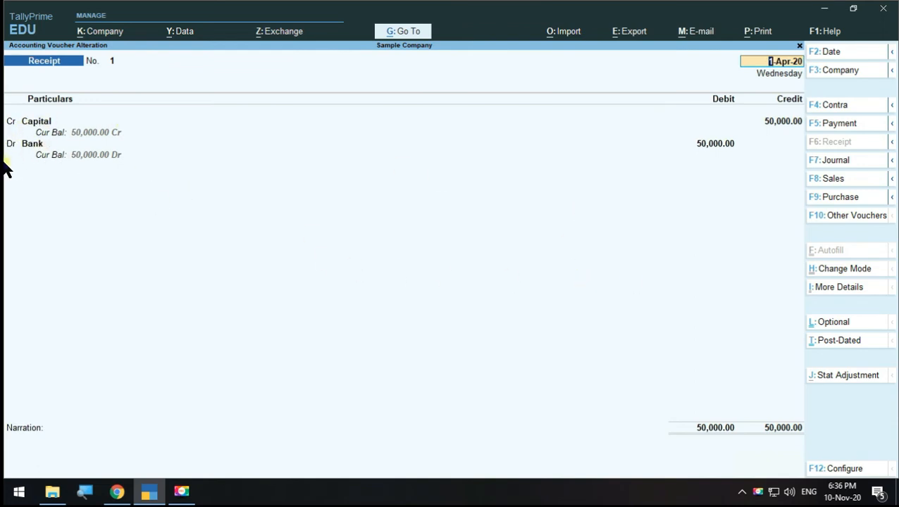
pyautogui.press('Return')
pyautogui.press('Return')
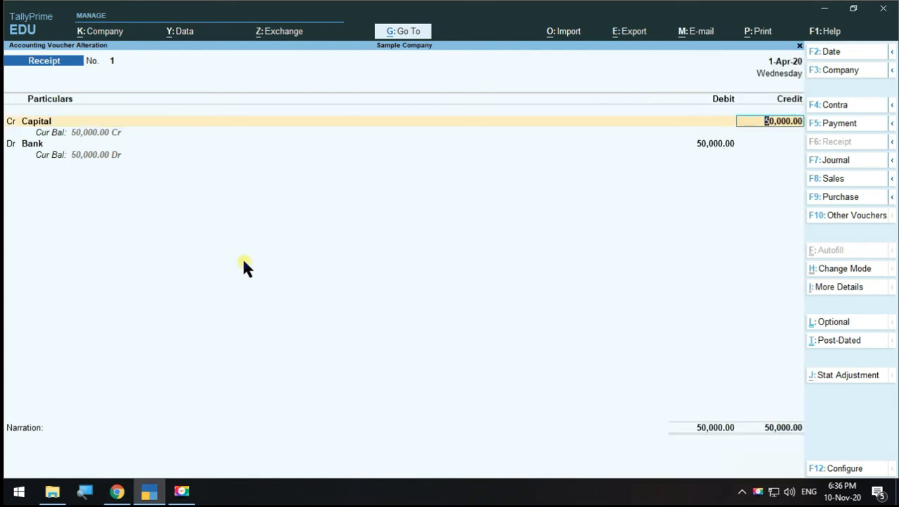
pyautogui.press('Return')
pyautogui.press('Return')
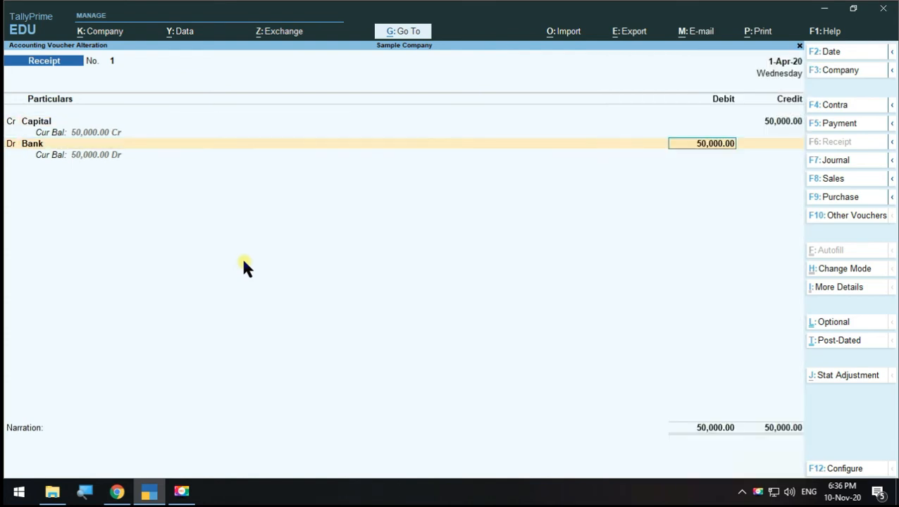
# - View the ledger accounts available for the Bank debit line, then quit voucher entry to the Day Book without saving
pyautogui.press('BackSpace')
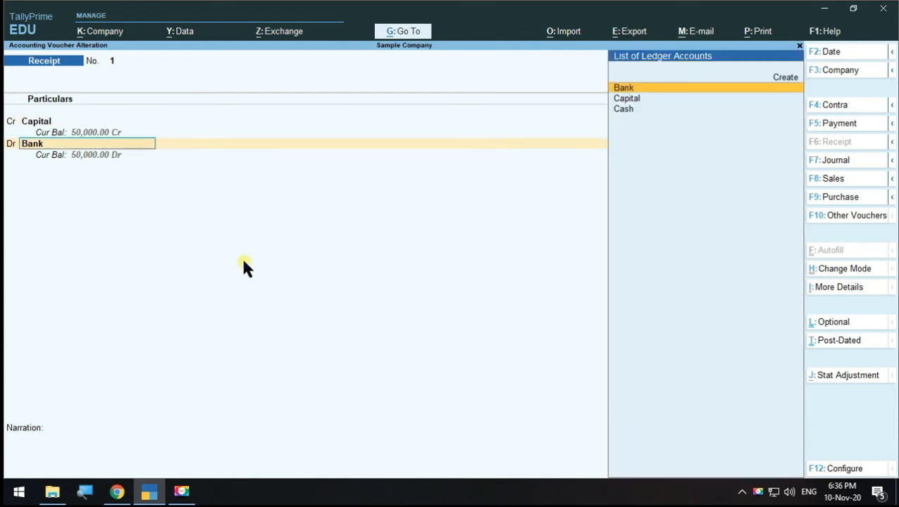
pyautogui.press('Up')
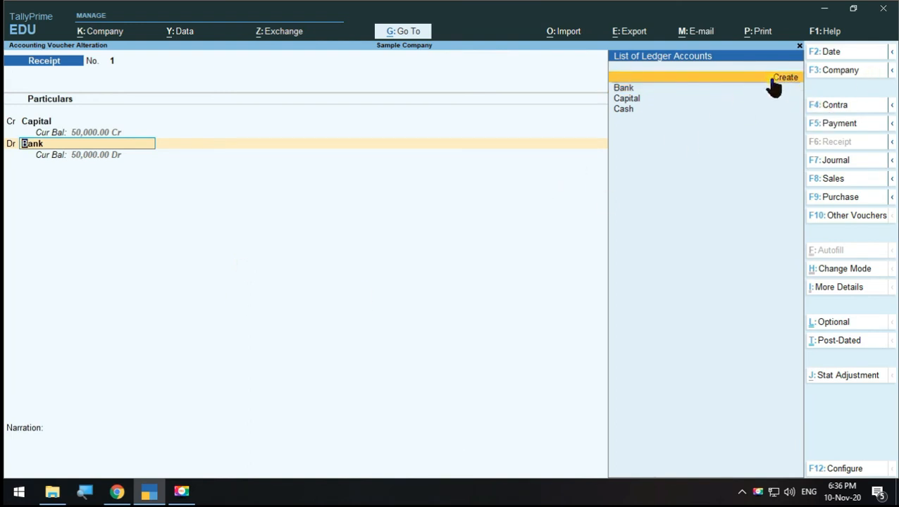
pyautogui.press('Escape')
pyautogui.press('Escape')
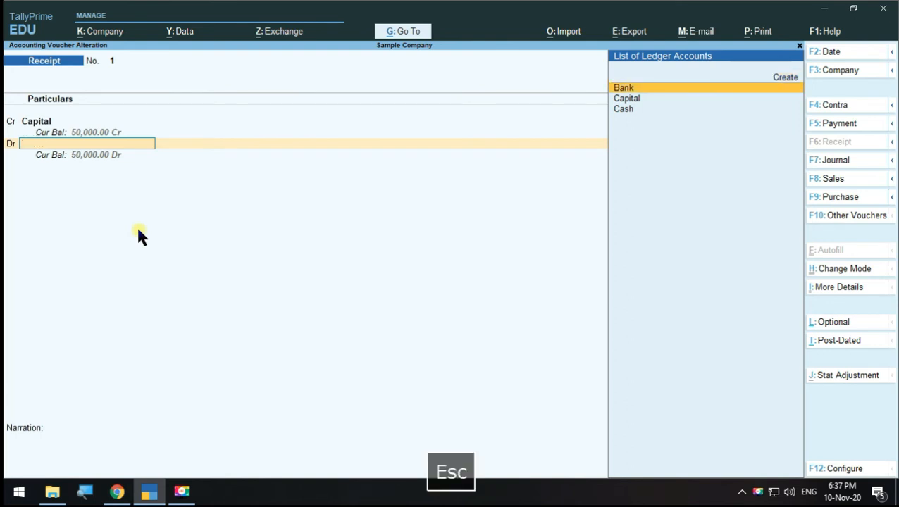
pyautogui.press('y')
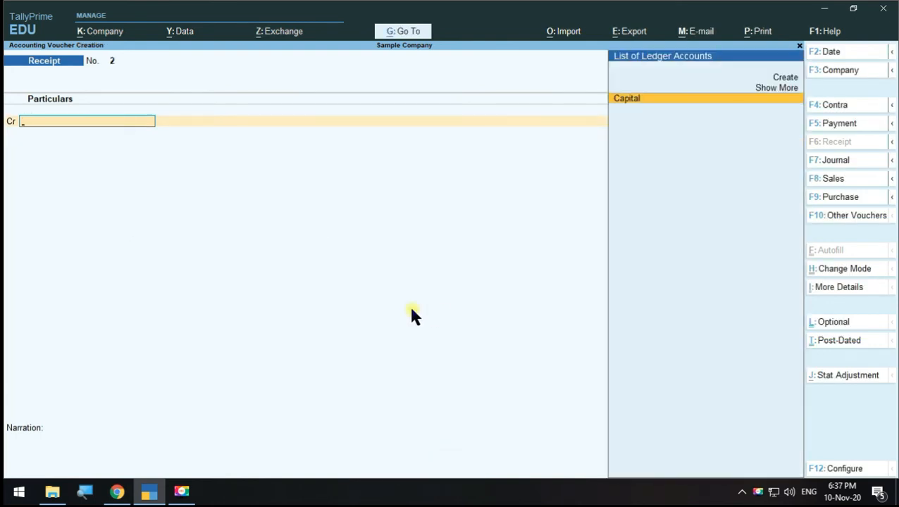
pyautogui.press('Escape')
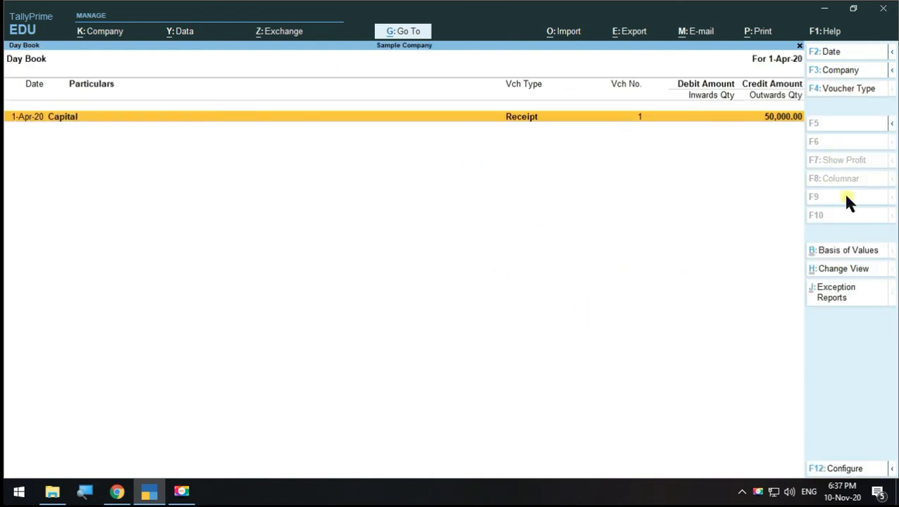
# - Examine the Day Book's basis of values and its options for the type of voucher entries
pyautogui.click(858, 253)
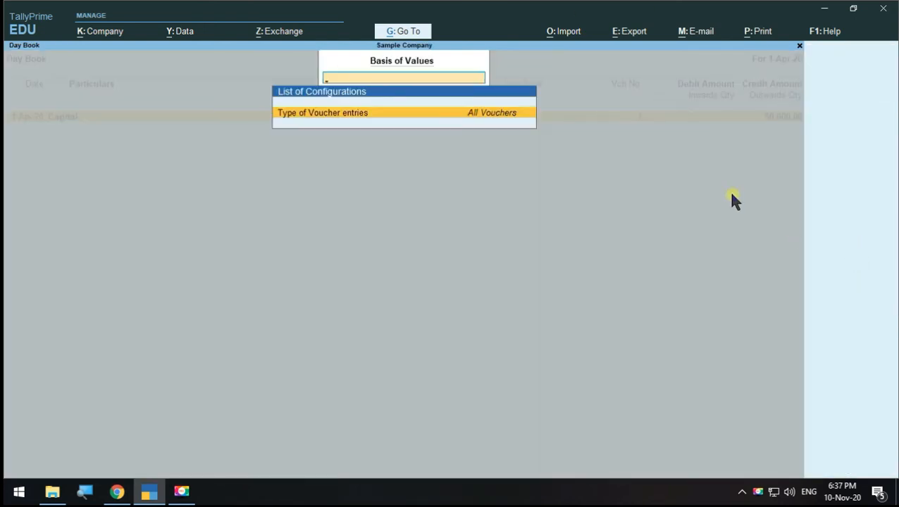
pyautogui.click(494, 116)
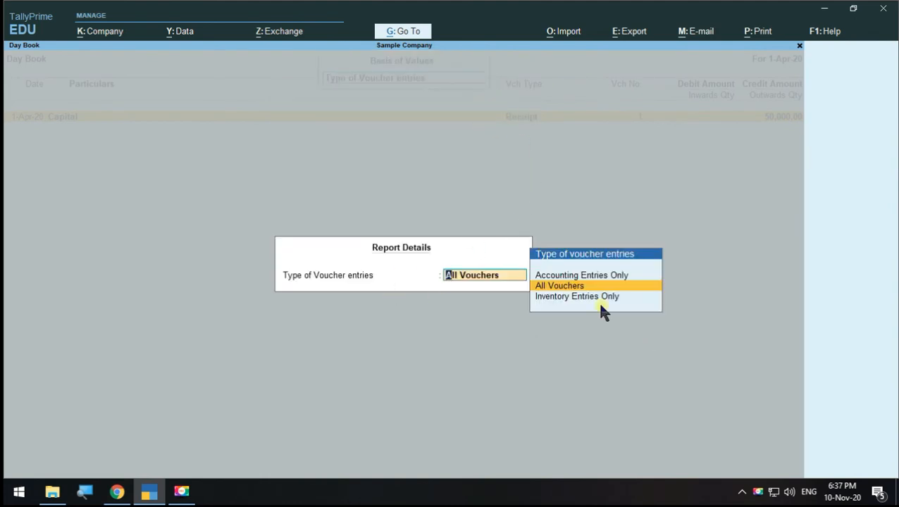
pyautogui.press('Escape')
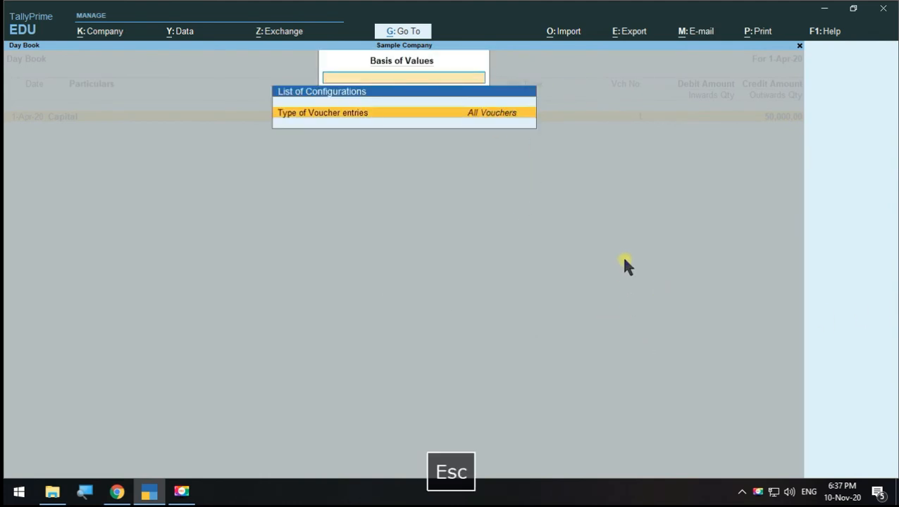
pyautogui.press('Escape')
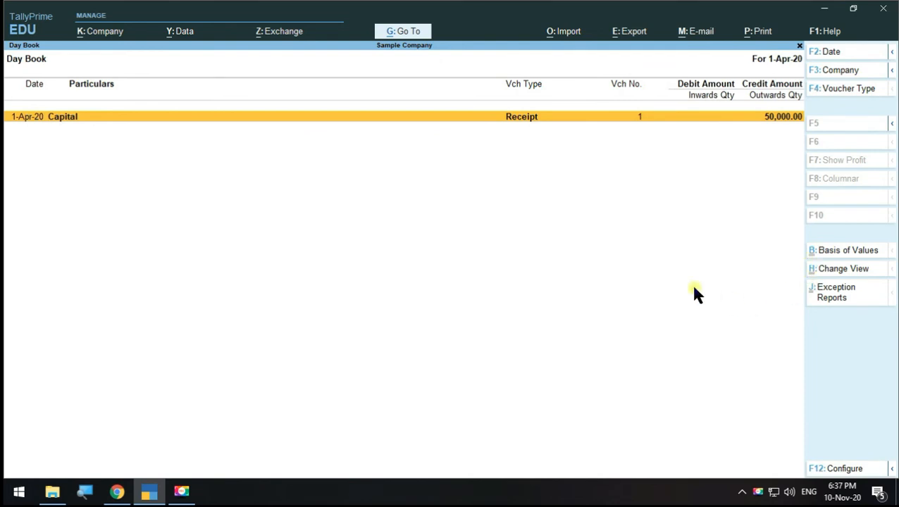
# - Examine the sorting methods in the Day Book configuration without changing them, then return to the Gateway of Tally
pyautogui.press('F12')
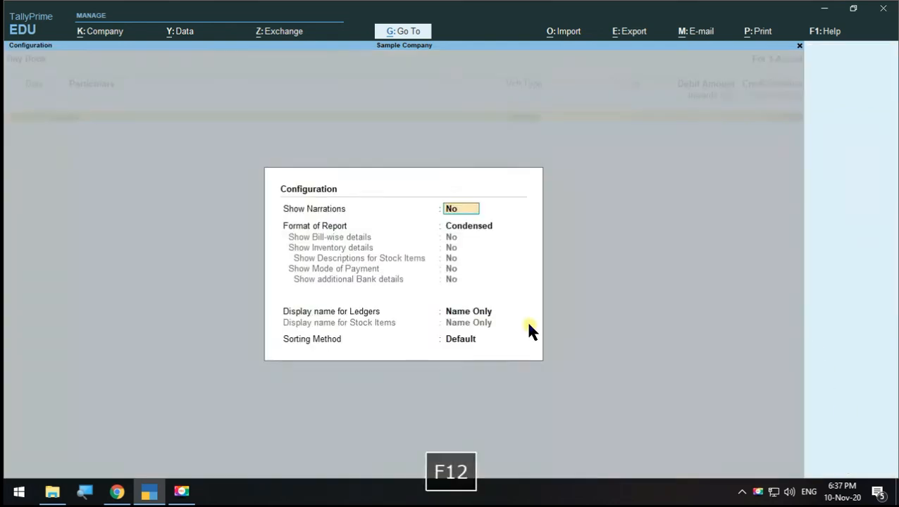
pyautogui.click(458, 339)
pyautogui.press('Escape')
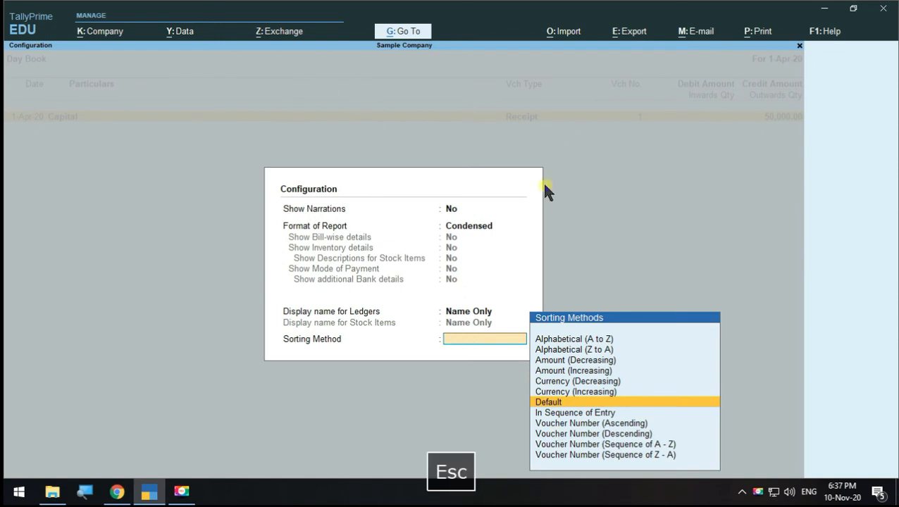
pyautogui.press('Escape')
pyautogui.press('Escape')
pyautogui.press('Escape')
pyautogui.press('Escape')
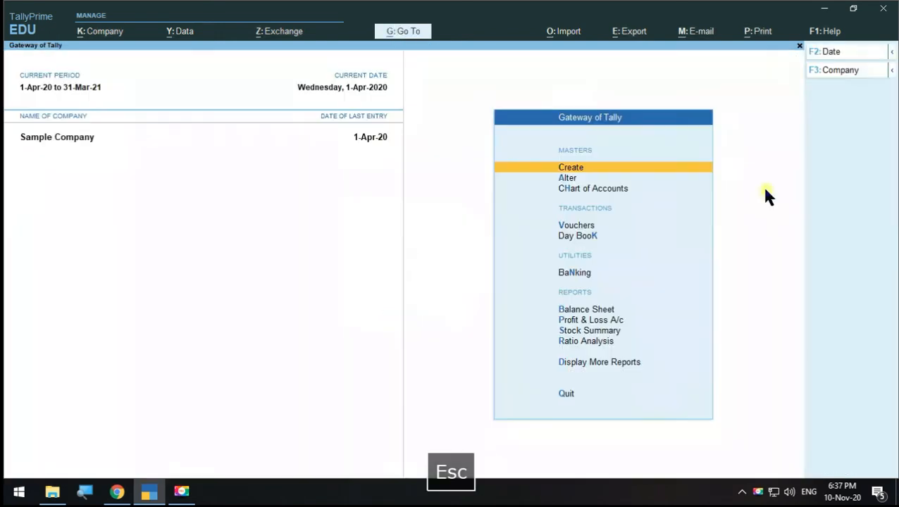
# - Review Sample Company's Balance Sheet on both the liabilities and assets sides, then close it
pyautogui.click(577, 310)
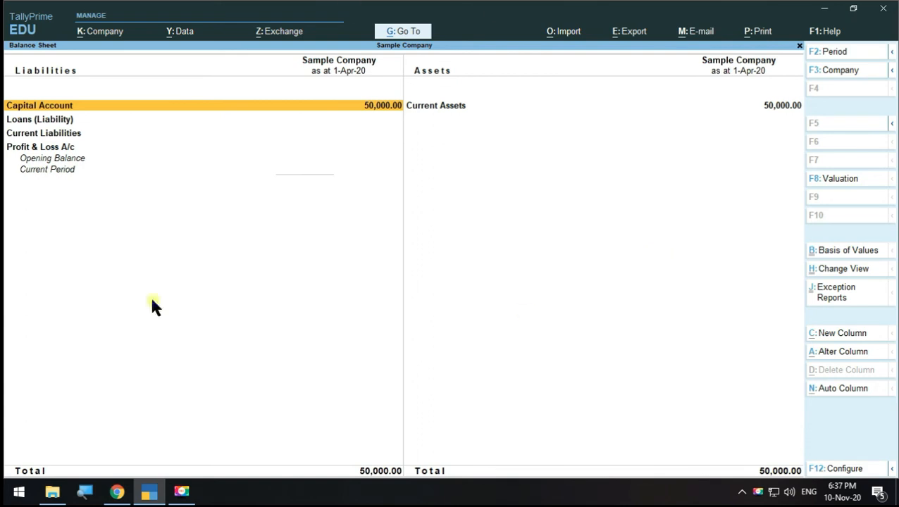
pyautogui.press('Right')
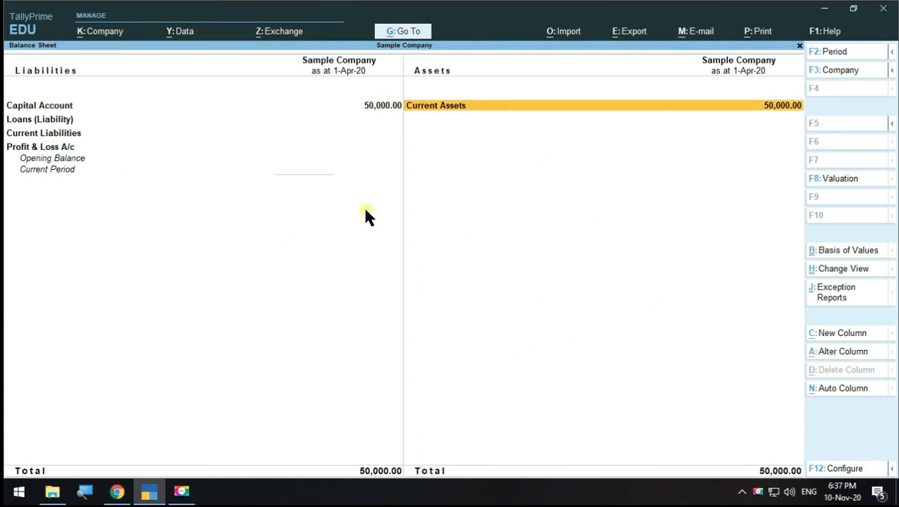
pyautogui.press('Escape')
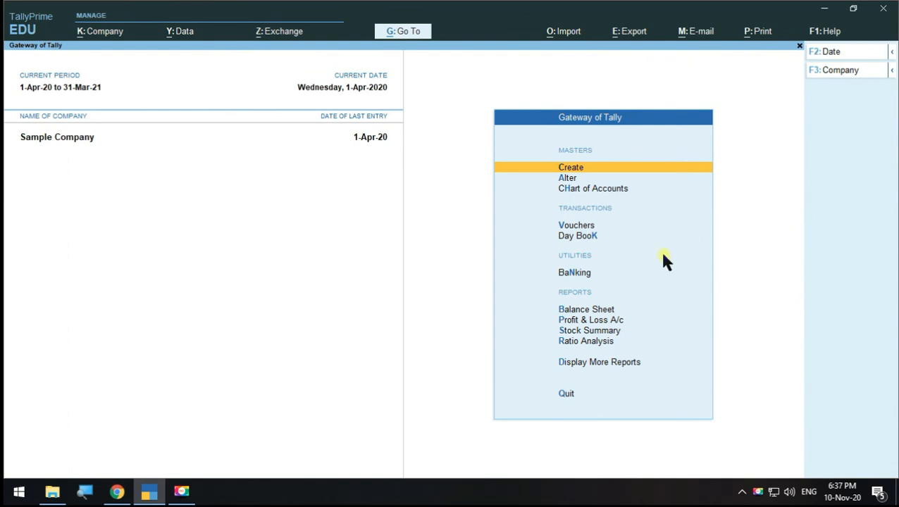
# - Look through the additional reports and the Banking utilities, returning to the Gateway of Tally after each
pyautogui.click(592, 362)
pyautogui.press('Escape')
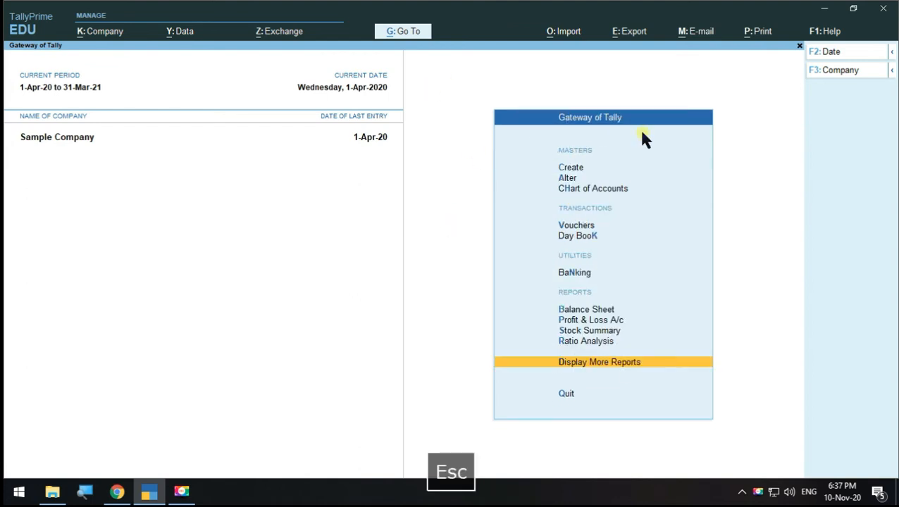
pyautogui.click(627, 364)
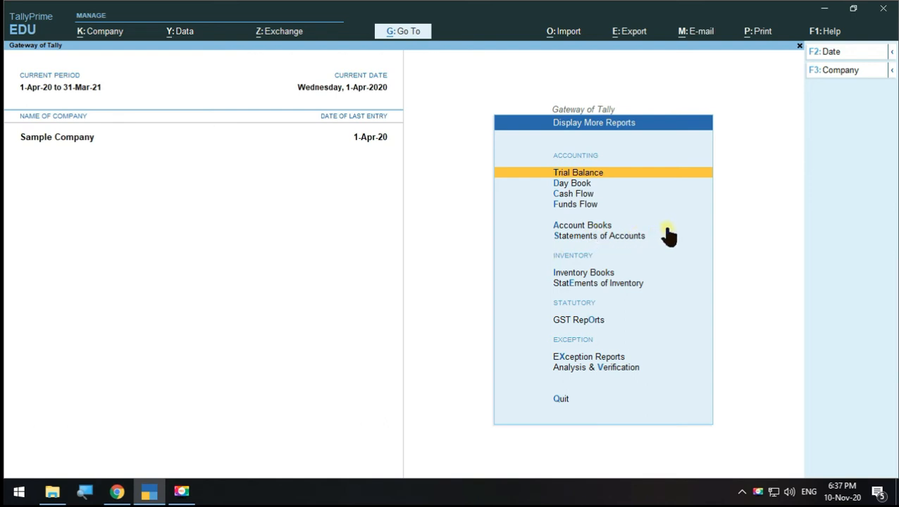
pyautogui.press('Escape')
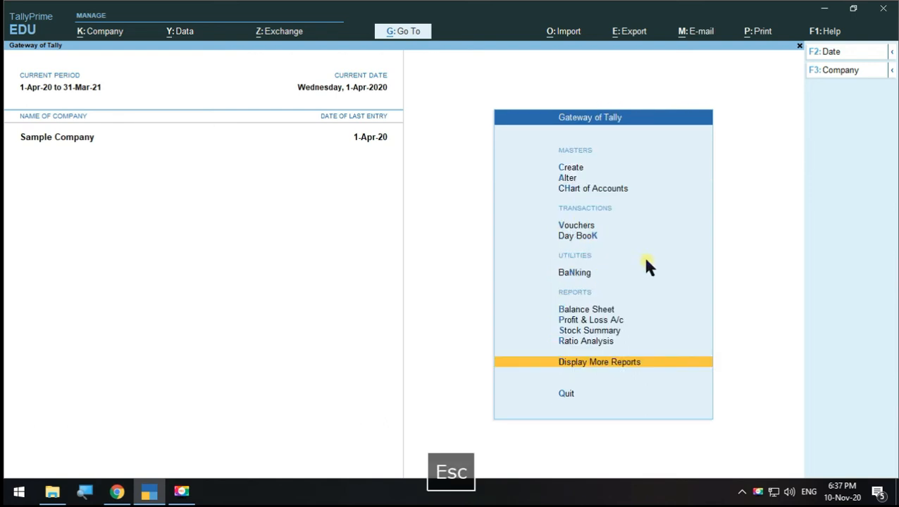
pyautogui.click(581, 275)
pyautogui.press('Escape')
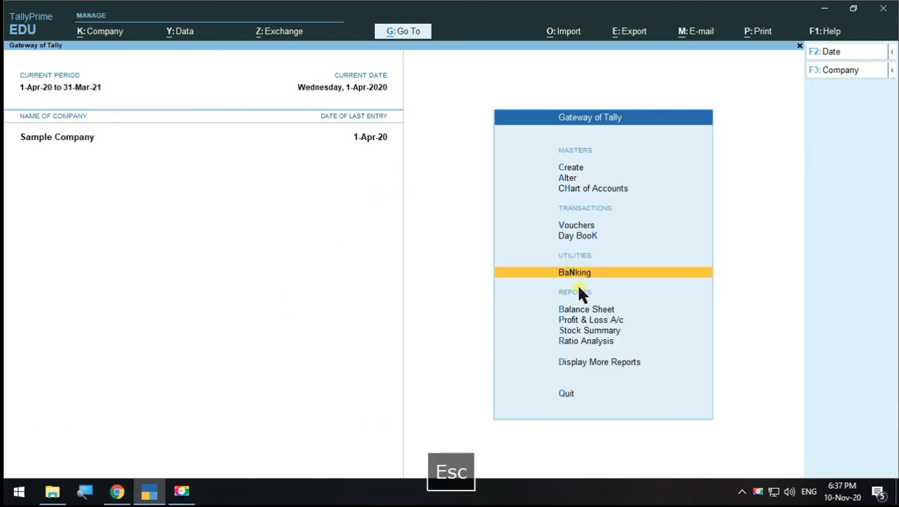
# - Examine Sample Company's Online Access configuration for contact details and connecting on loading, then return to the Gateway of Tally
pyautogui.press('Escape')
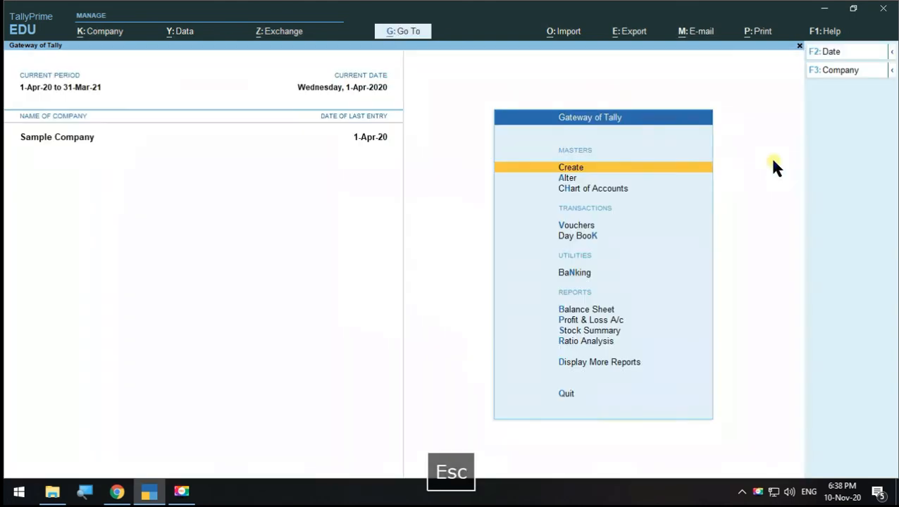
pyautogui.click(95, 32)
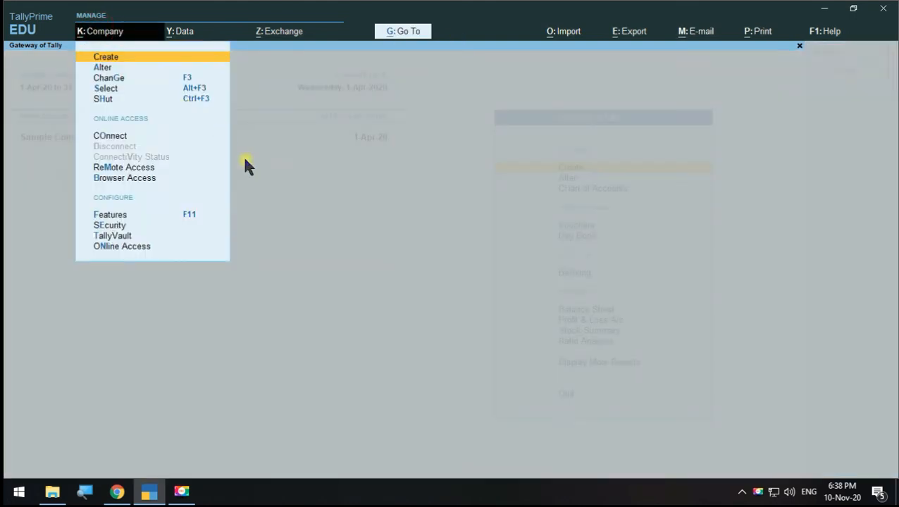
pyautogui.click(415, 270)
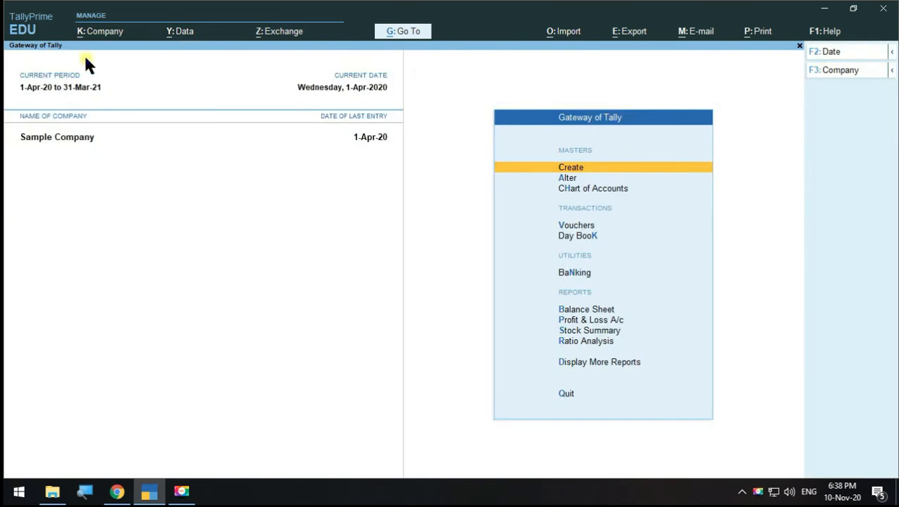
pyautogui.click(96, 33)
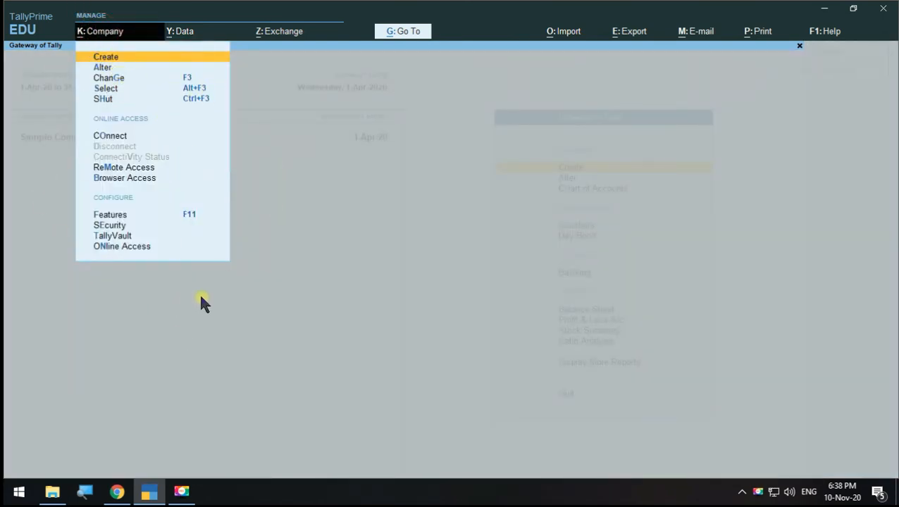
pyautogui.click(111, 248)
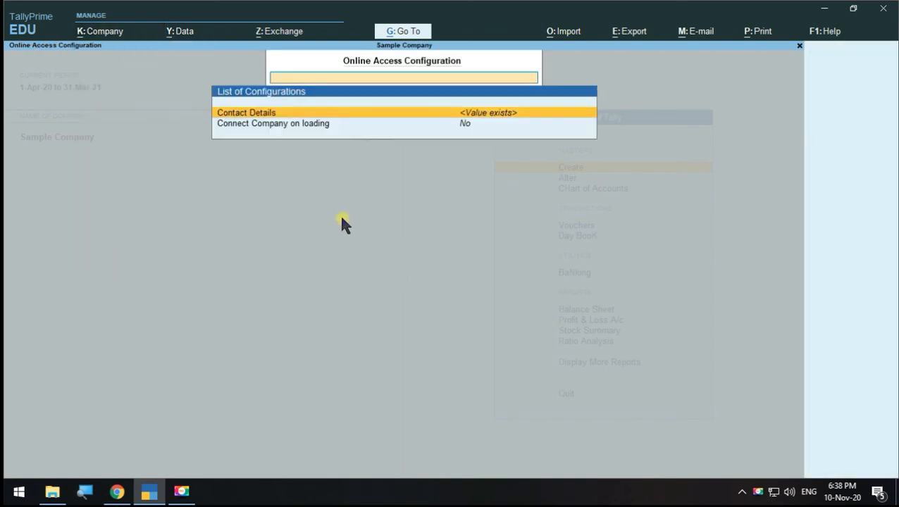
pyautogui.click(252, 125)
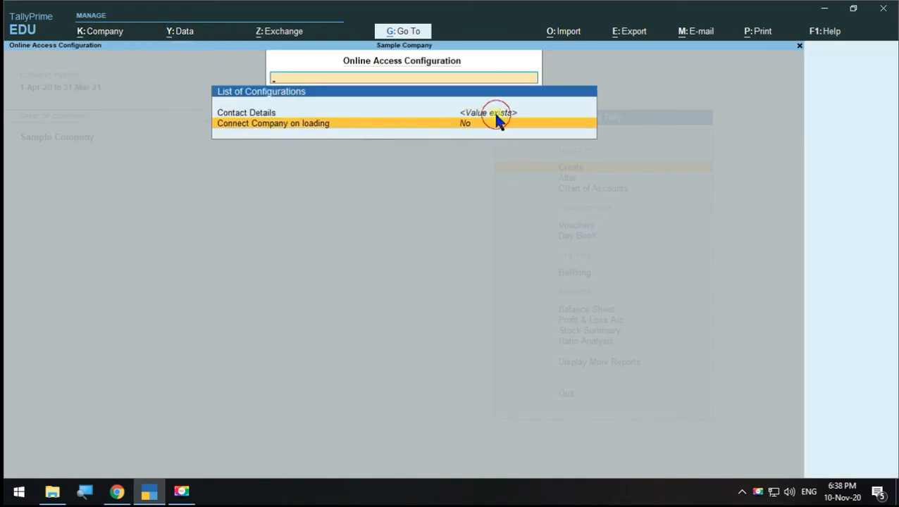
pyautogui.click(363, 110)
pyautogui.press('Escape')
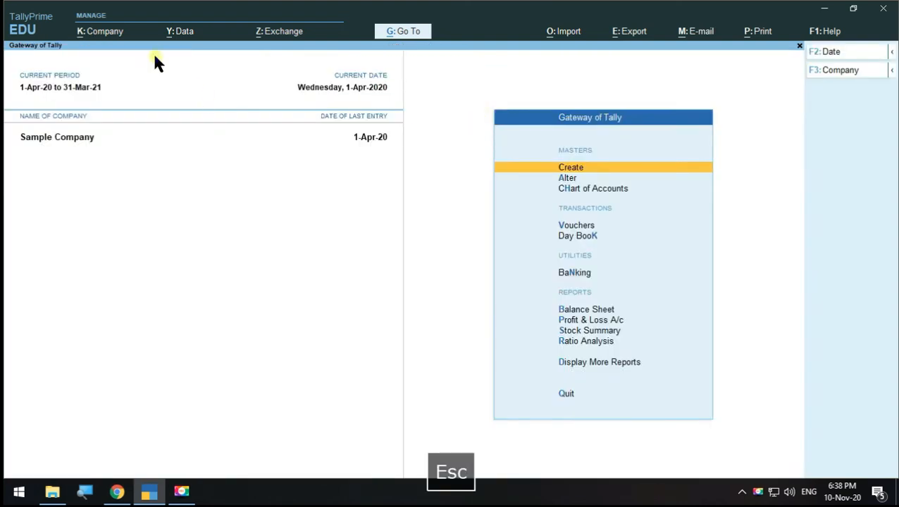
# - Try to connect Sample Company for online access, then dismiss the resulting message
pyautogui.click(111, 32)
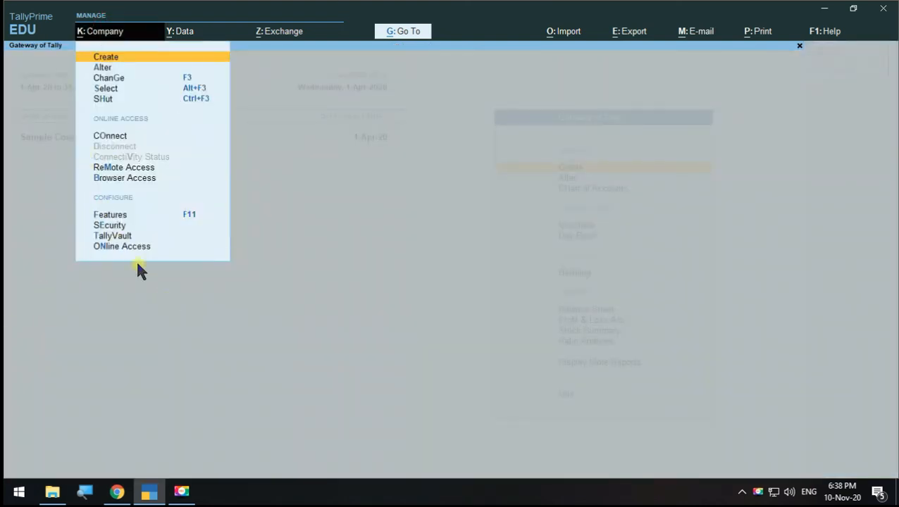
pyautogui.click(105, 137)
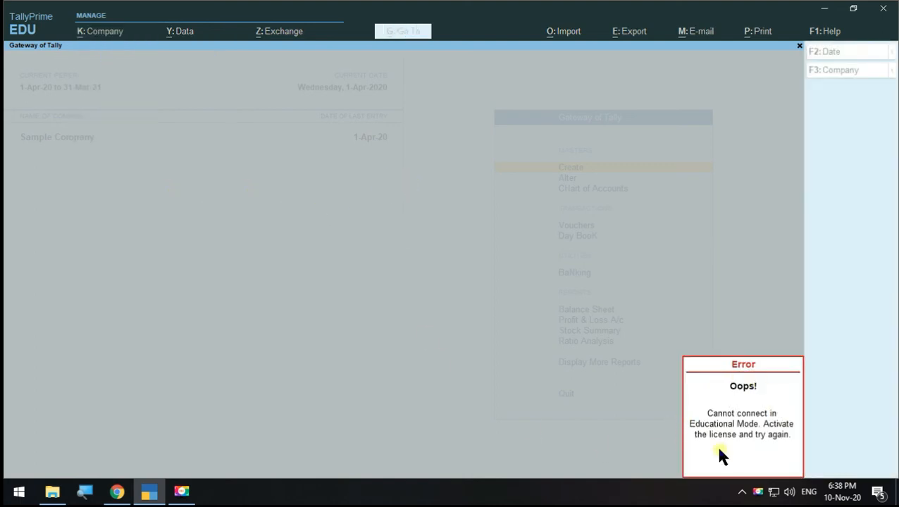
pyautogui.click(730, 431)
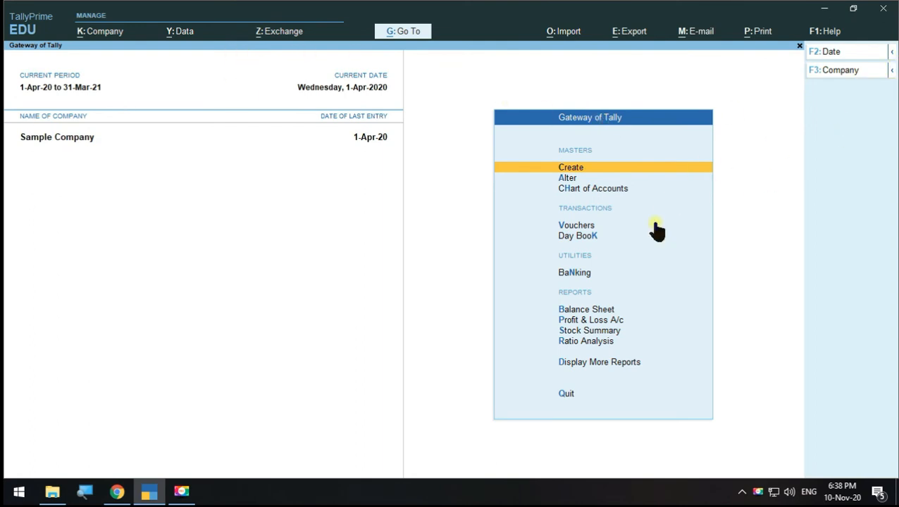
# - View the voucher creation screen and Sample Company's features one after the other, leaving both without changes
pyautogui.click(574, 225)
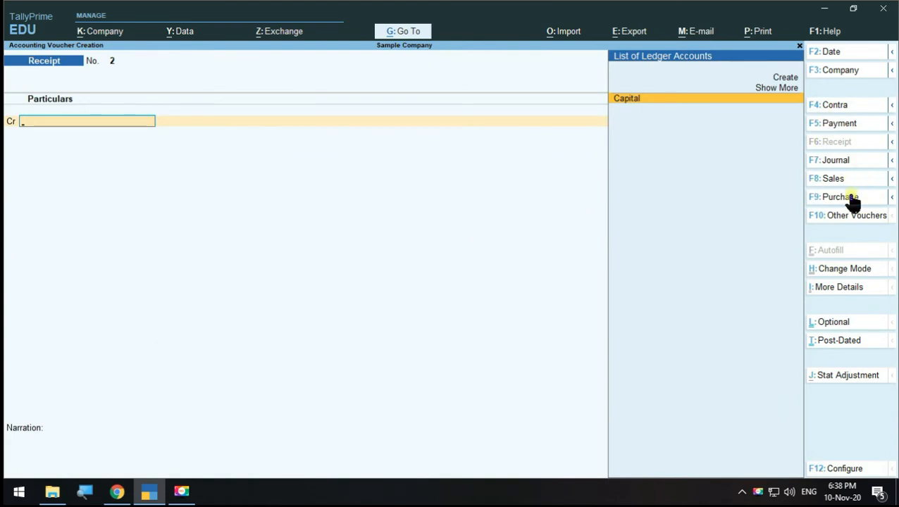
pyautogui.press('Escape')
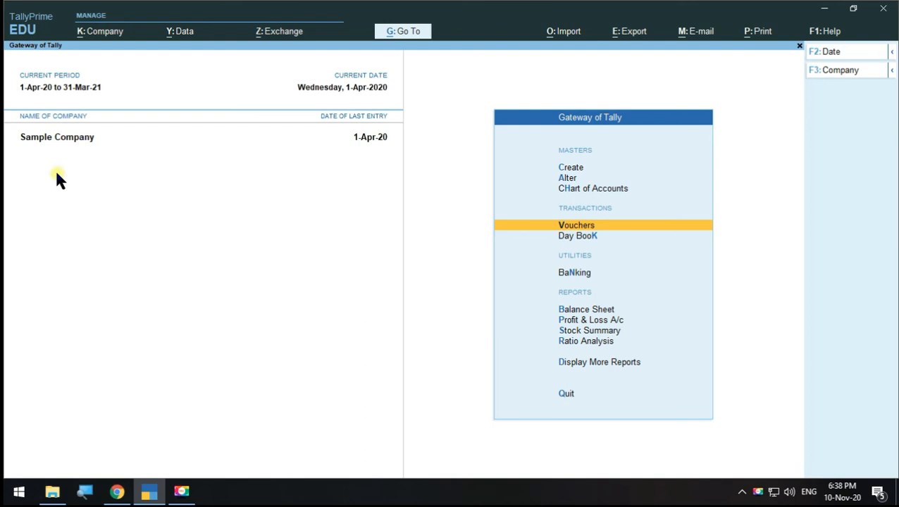
pyautogui.press('F11')
pyautogui.press('Escape')
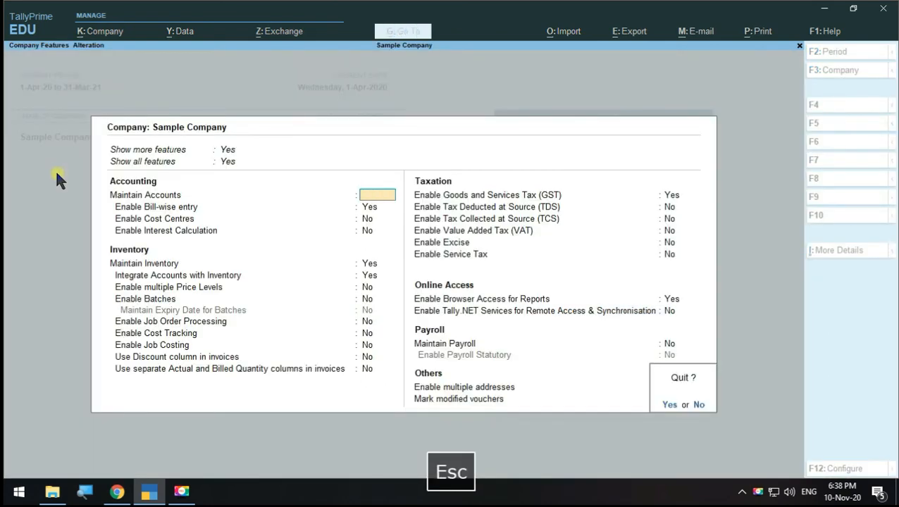
pyautogui.press('Escape')
# - Examine Sample Company's features and the expanded list of additional company details, then close them without changes
pyautogui.click(86, 32)
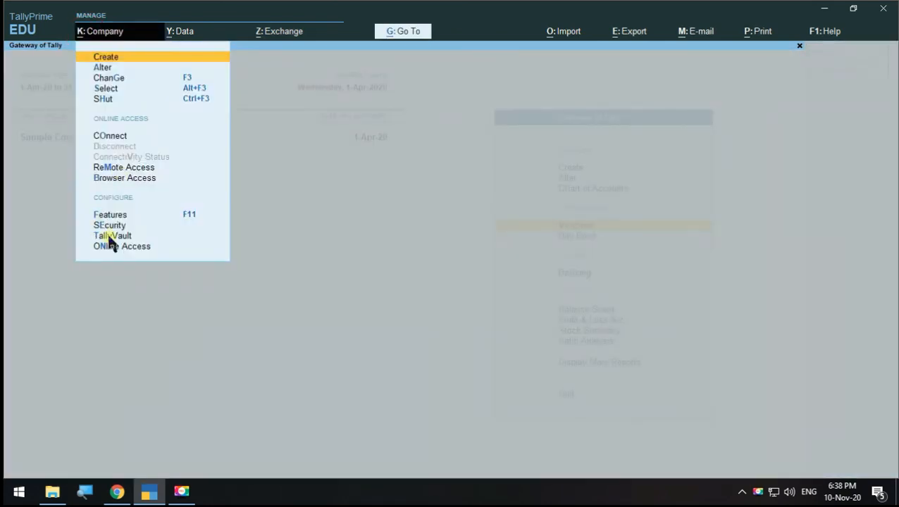
pyautogui.click(113, 215)
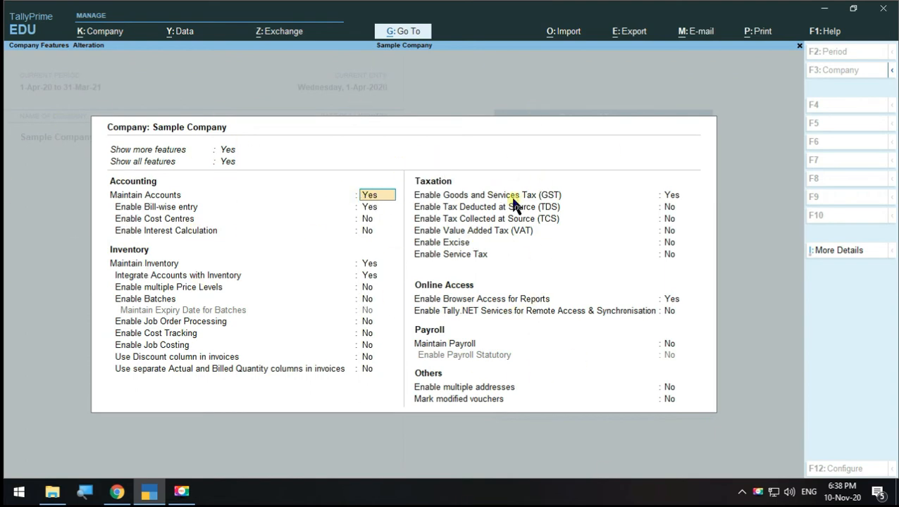
pyautogui.click(825, 256)
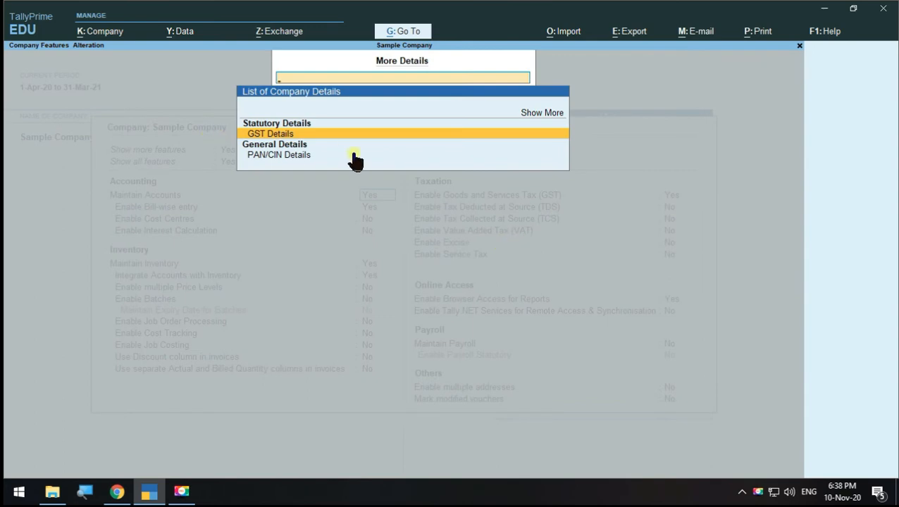
pyautogui.click(529, 115)
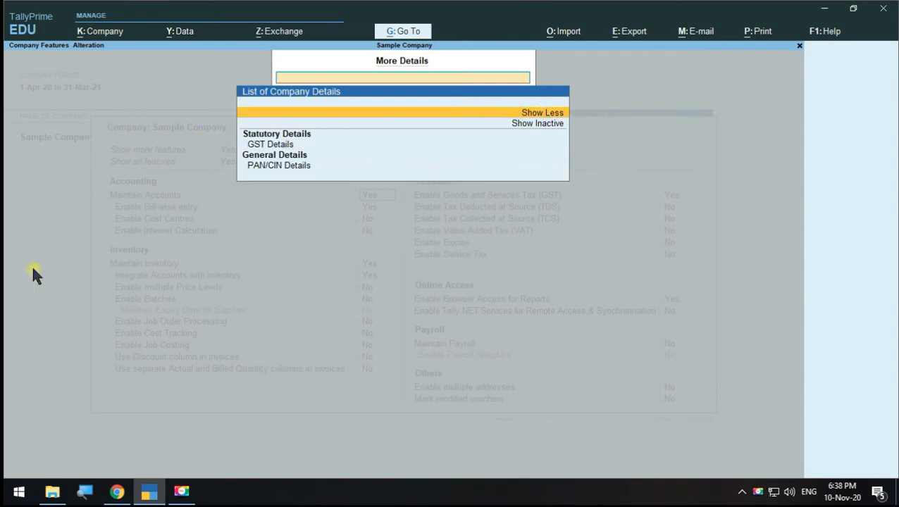
pyautogui.press('Escape')
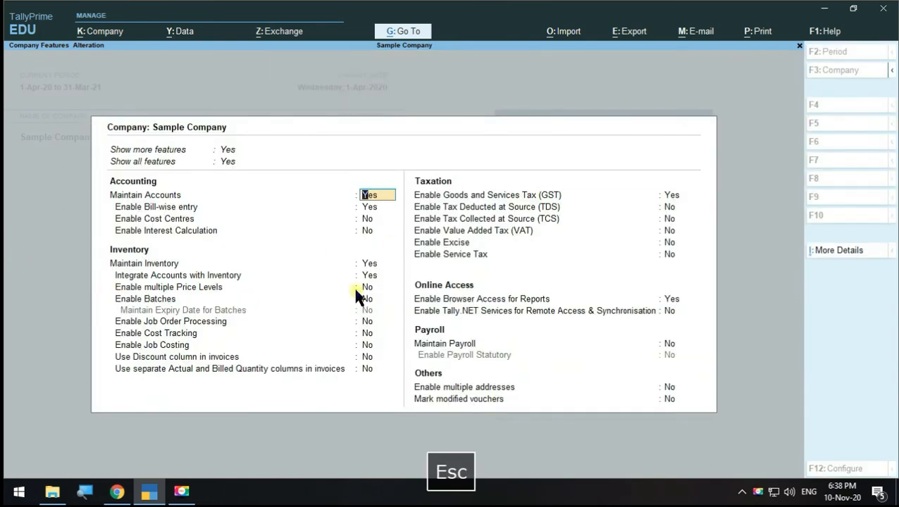
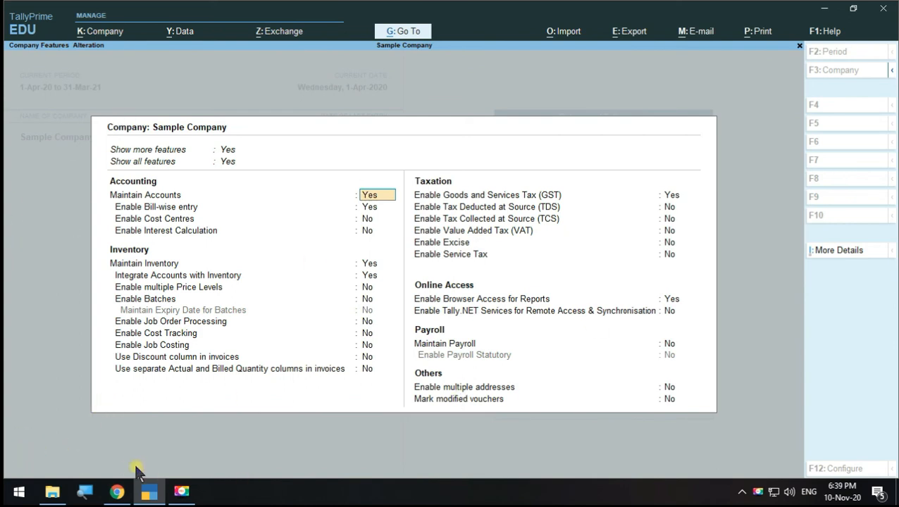
pyautogui.click(801, 48)
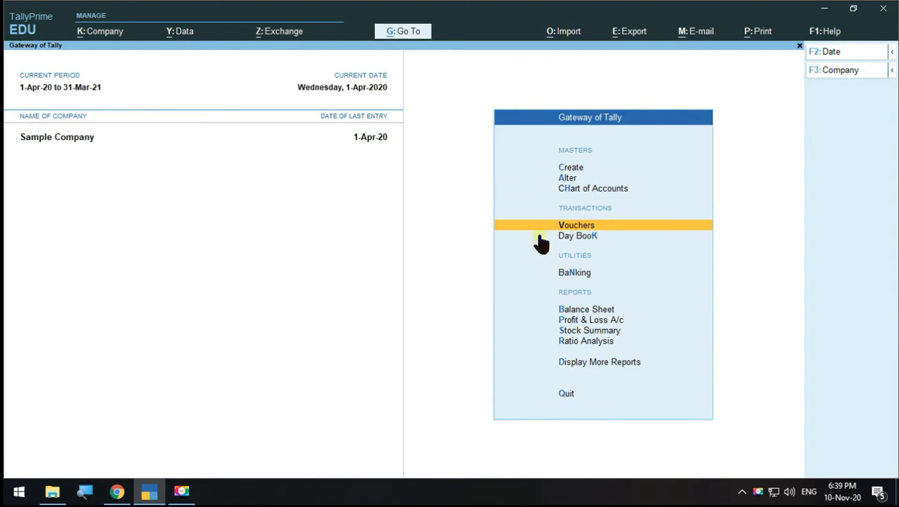
# - Look at the Day Book, then at the company and date options available from the Gateway of Tally
pyautogui.press('Escape')
pyautogui.press('Escape')
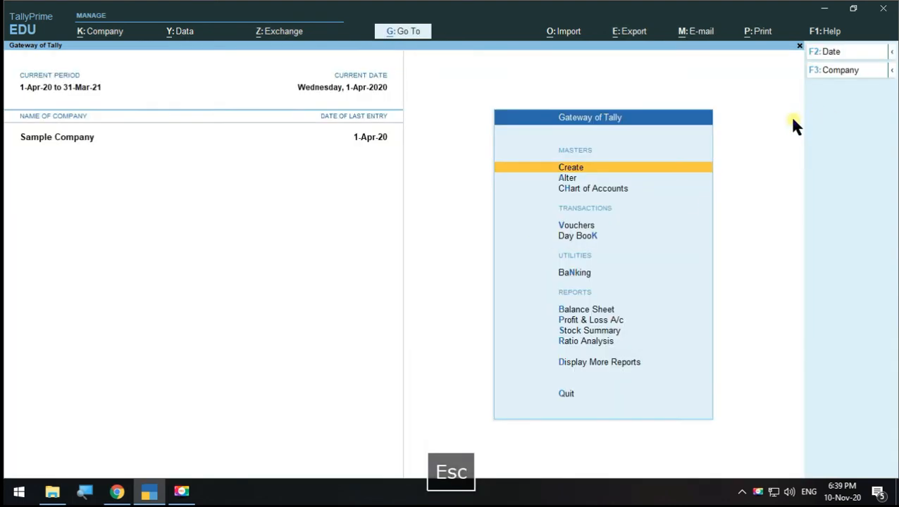
pyautogui.click(585, 238)
pyautogui.press('Escape')
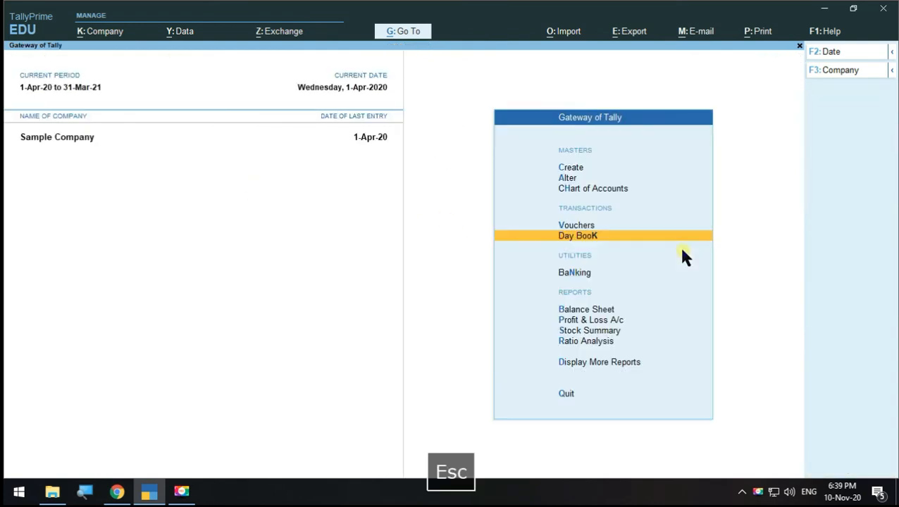
pyautogui.click(880, 74)
pyautogui.click(740, 215)
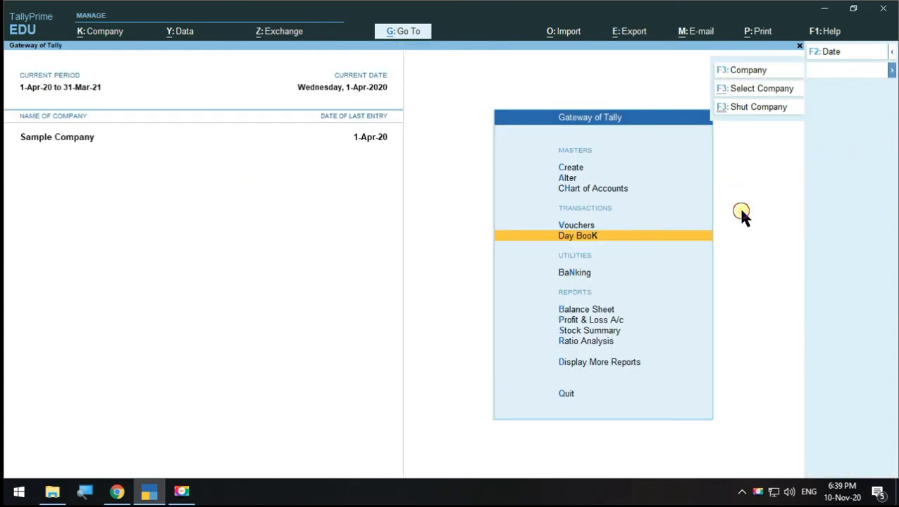
pyautogui.click(891, 53)
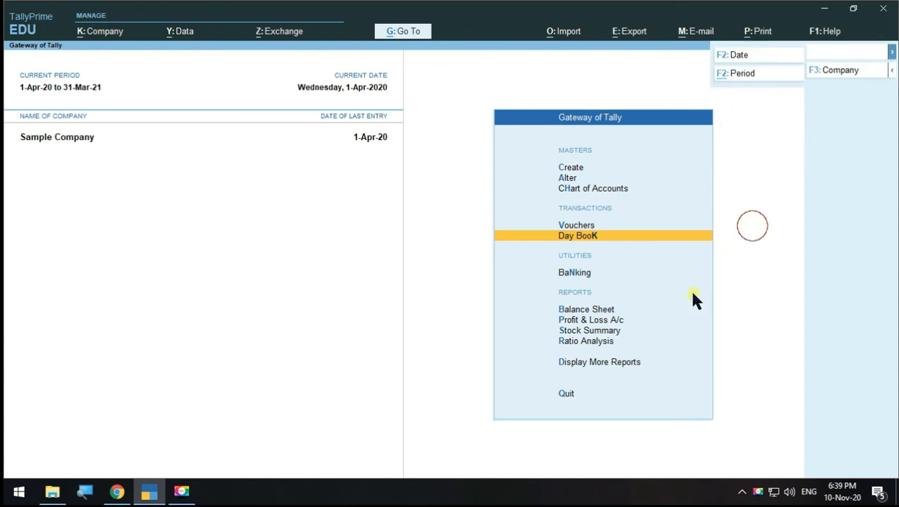
# - Compare the lists of masters available for alteration and creation, returning to the Gateway of Tally without choosing any
pyautogui.click(568, 178)
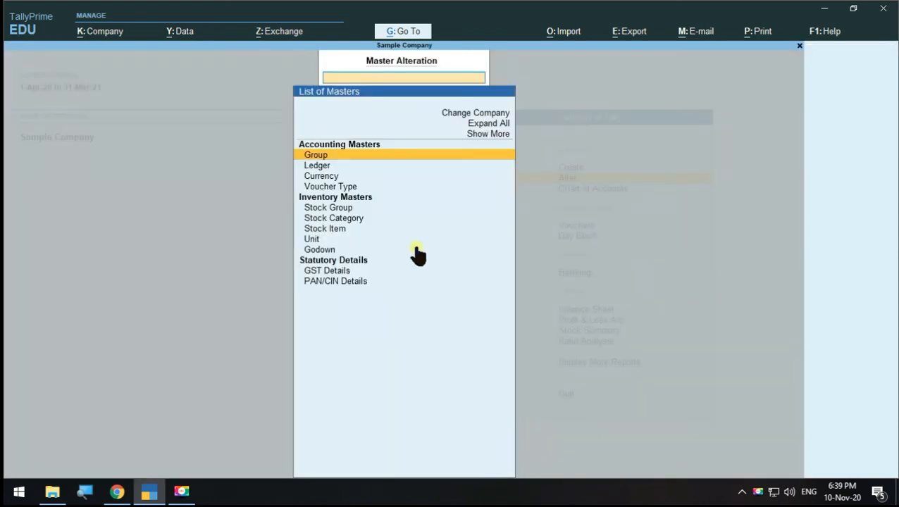
pyautogui.press('Escape')
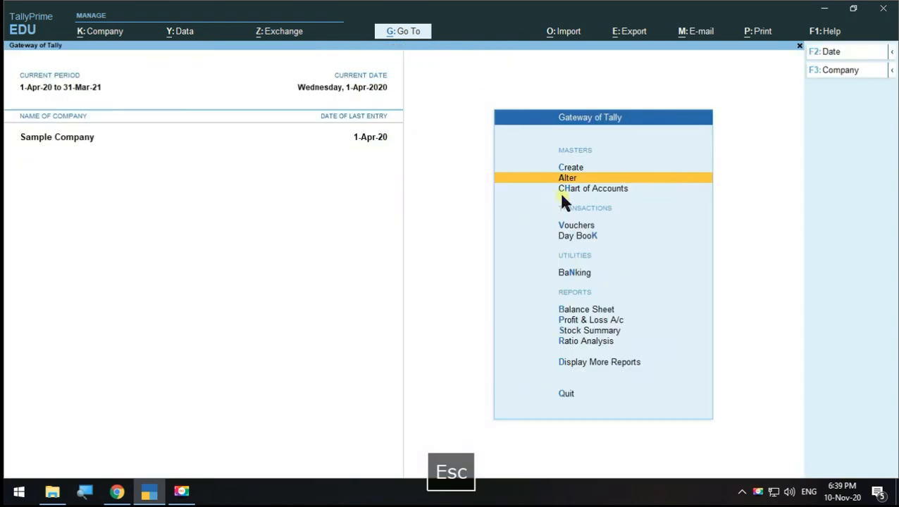
pyautogui.click(568, 168)
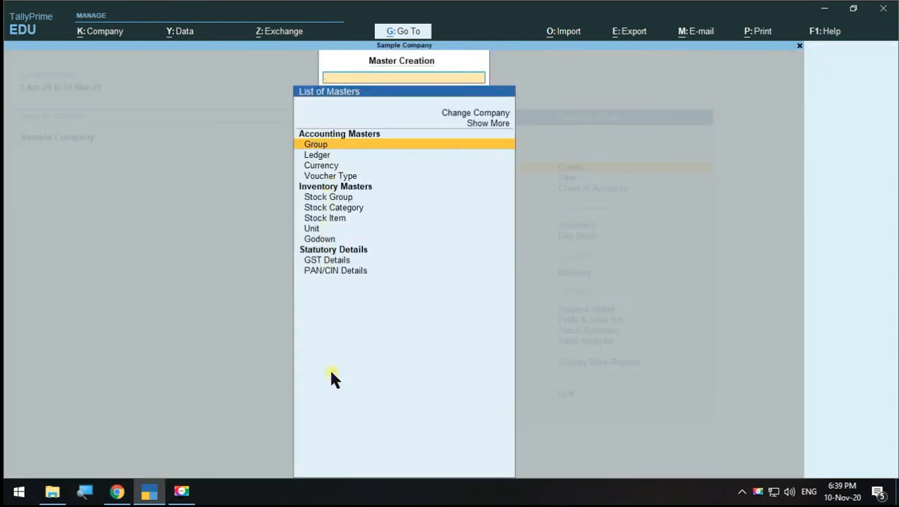
pyautogui.press('Escape')
pyautogui.click(572, 178)
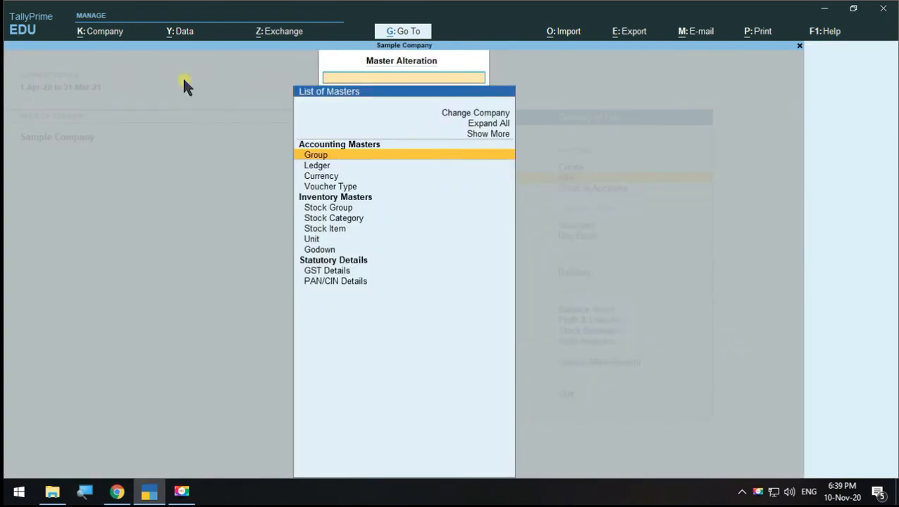
pyautogui.press('Escape')
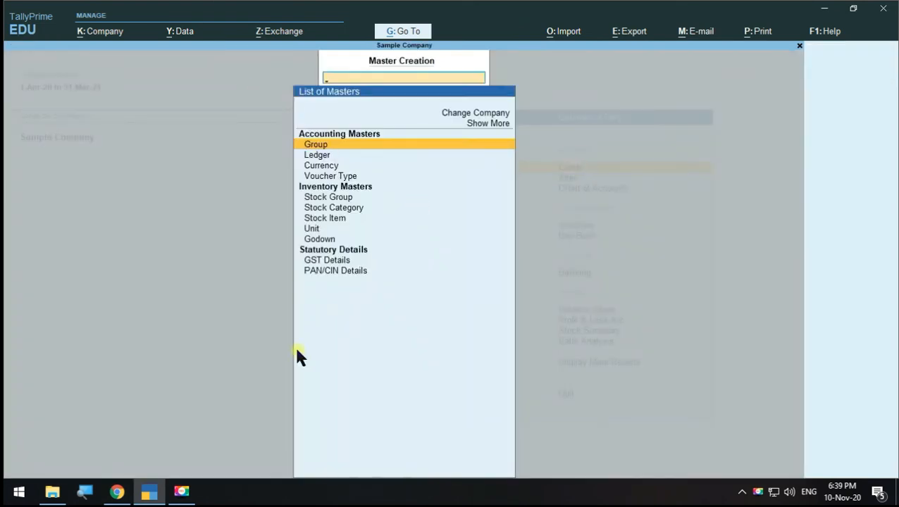
pyautogui.press('Escape')
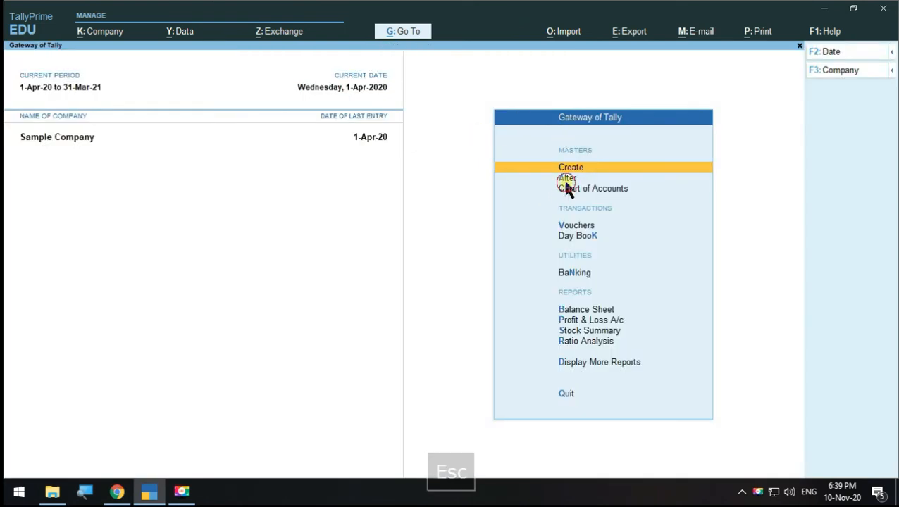
pyautogui.click(566, 179)
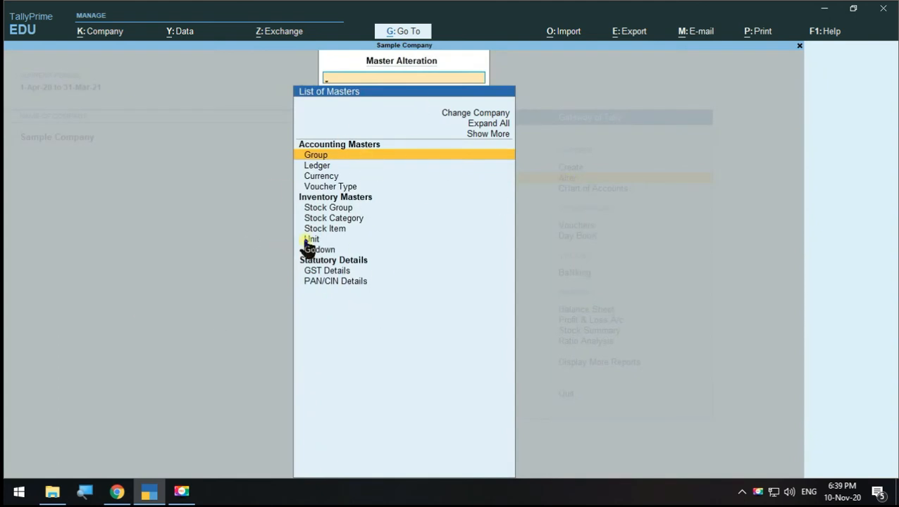
pyautogui.press('Escape')
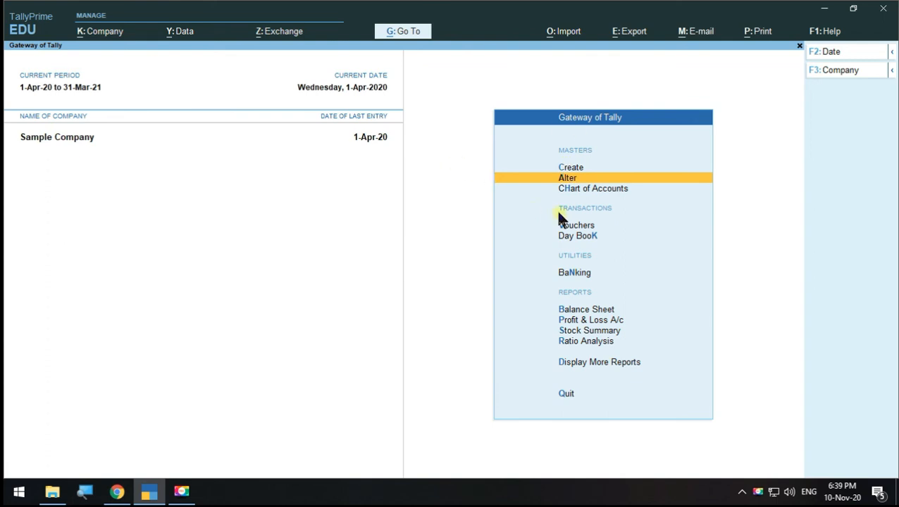
# - Look over the master types in the Chart of Accounts, including Ledgers and Voucher Types, staying in the list of masters
pyautogui.click(606, 189)
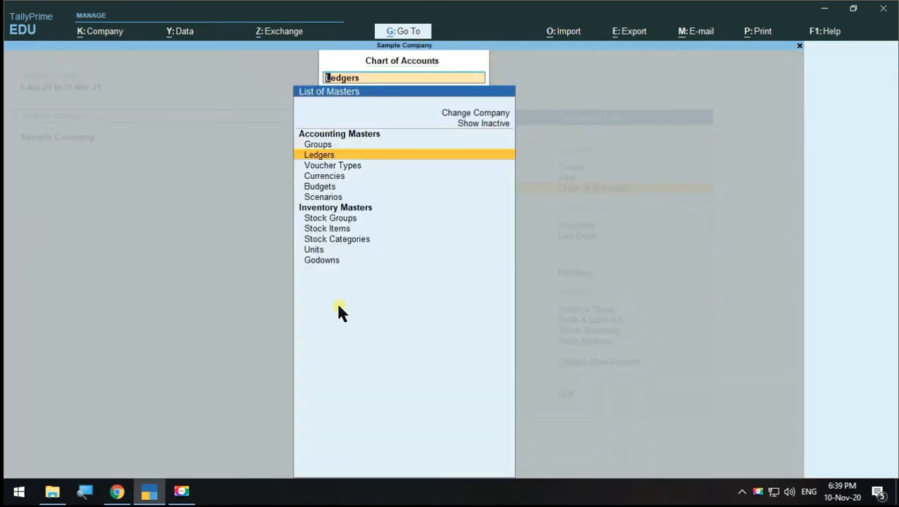
pyautogui.press('Escape')
pyautogui.press('Escape')
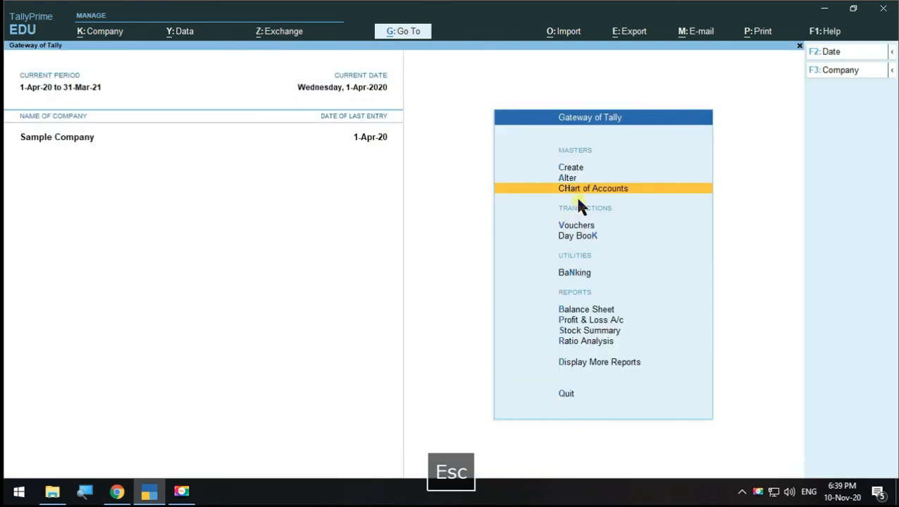
pyautogui.click(588, 190)
pyautogui.click(324, 156)
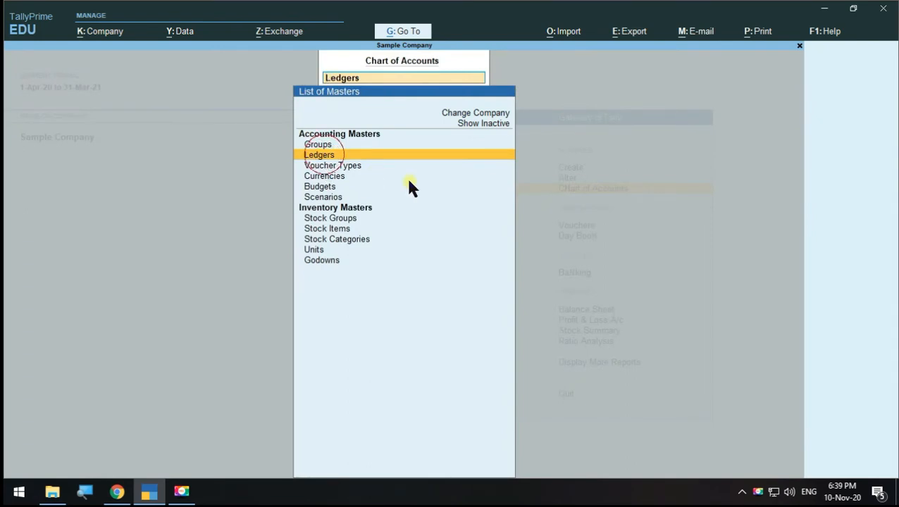
pyautogui.press('Escape')
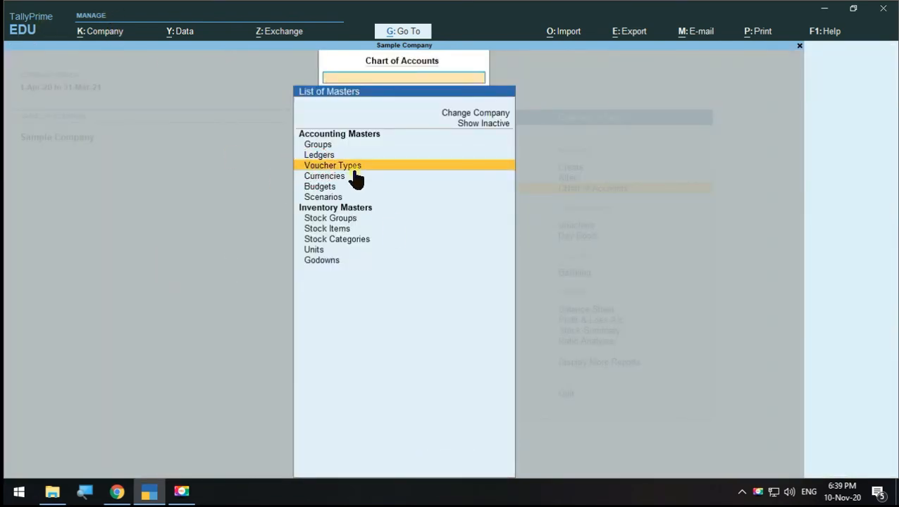
pyautogui.press('Return')
pyautogui.press('Escape')
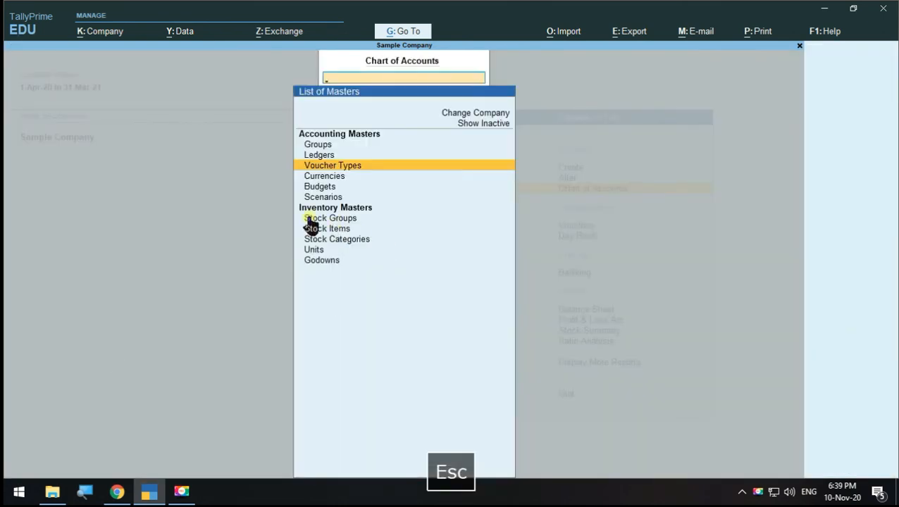
# - Examine the List of Ledgers, viewing the Current Assets group and the Bank ledger without changes, and return to the Gateway of Tally
pyautogui.click(321, 155)
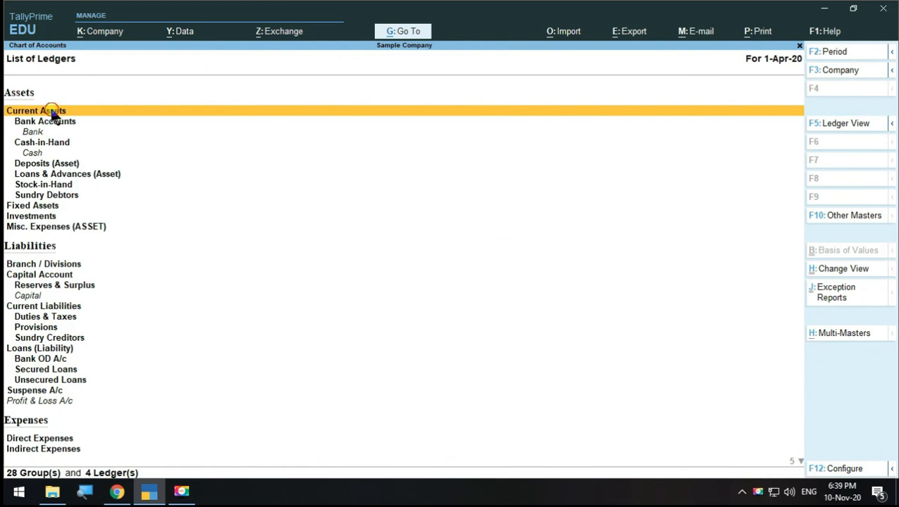
pyautogui.click(54, 111)
pyautogui.press('Escape')
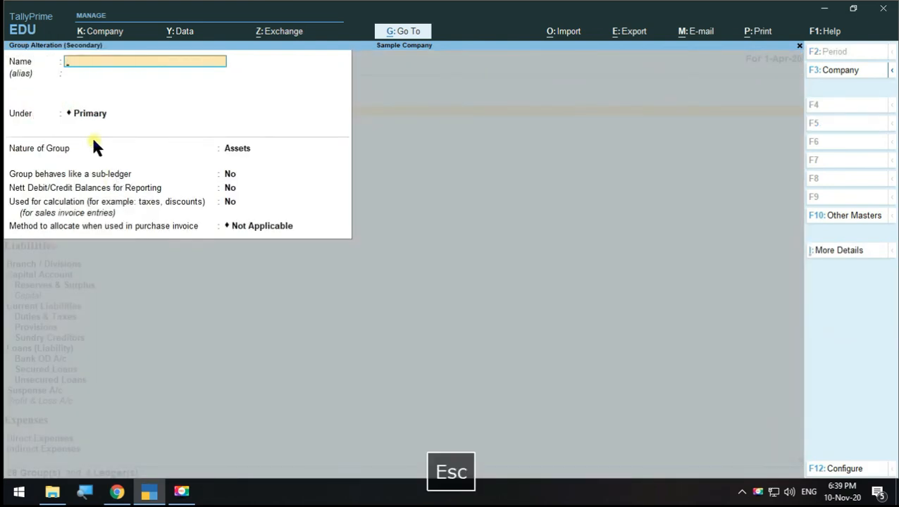
pyautogui.press('Escape')
pyautogui.press('Escape')
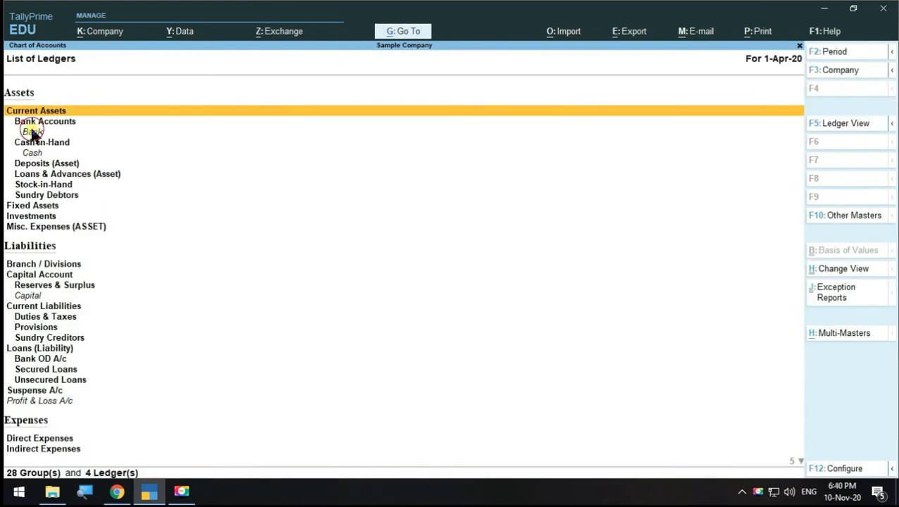
pyautogui.click(32, 132)
pyautogui.press('Escape')
pyautogui.press('Escape')
pyautogui.press('Escape')
pyautogui.press('Escape')
pyautogui.press('Escape')
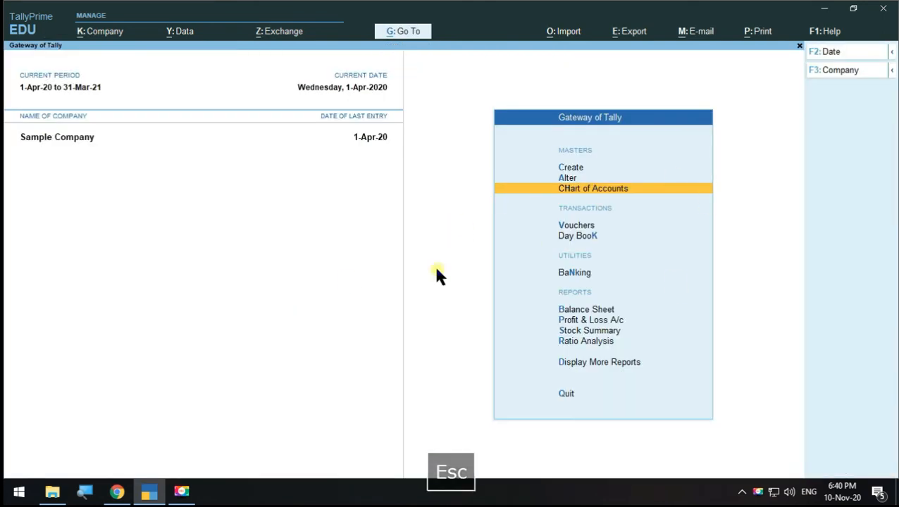
# - Look over the additional accounting, inventory, statutory and exception reports, returning to the Gateway of Tally without choosing any
pyautogui.click(592, 364)
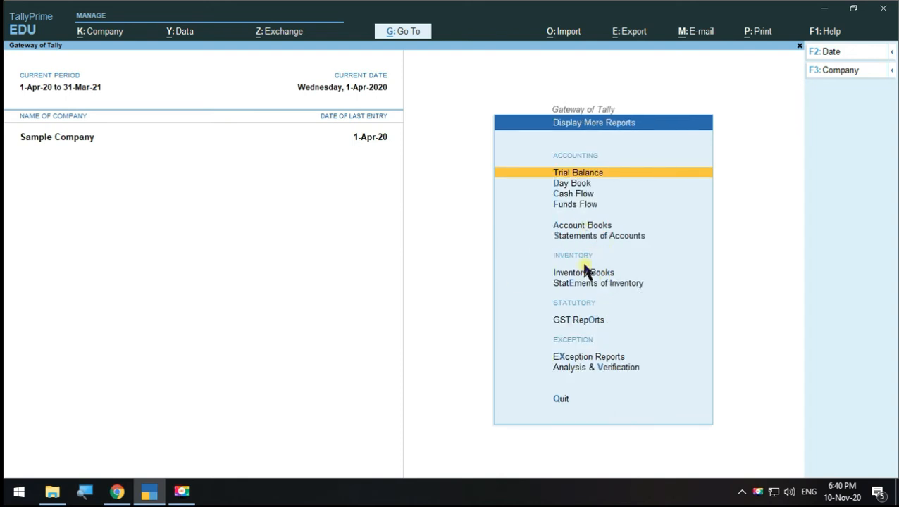
pyautogui.press('Escape')
pyautogui.press('Escape')
pyautogui.press('Escape')
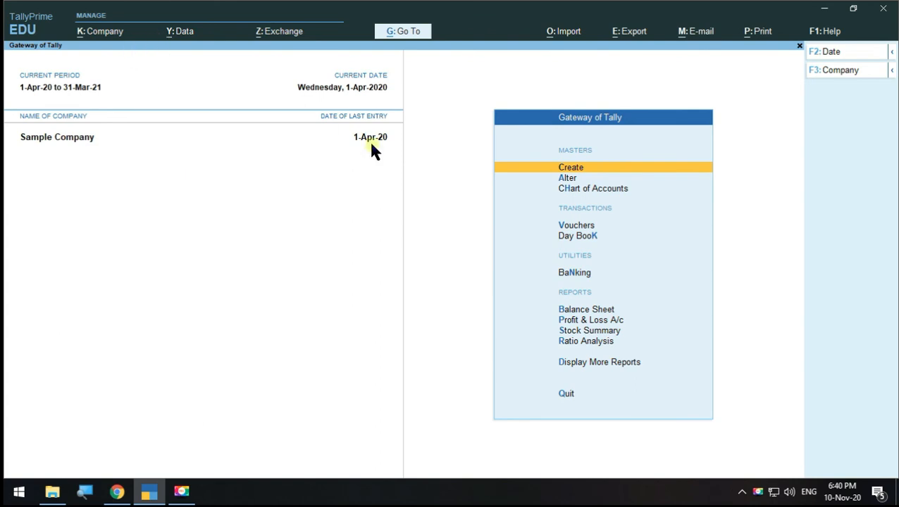
# - Open the What's New page in the browser, skim the TallyPrime Release 1 notes in a maximized window, and close it
pyautogui.click(826, 33)
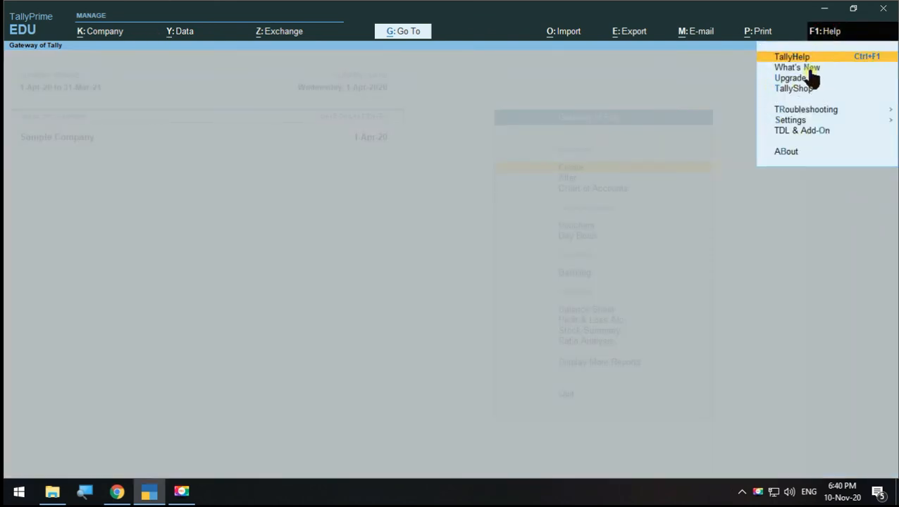
pyautogui.press('Escape')
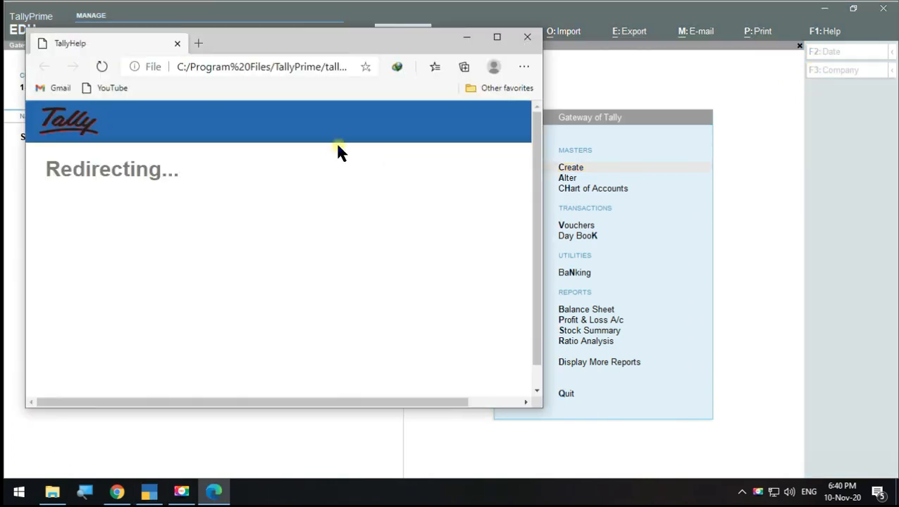
pyautogui.click(316, 45)
pyautogui.doubleClick(324, 45)
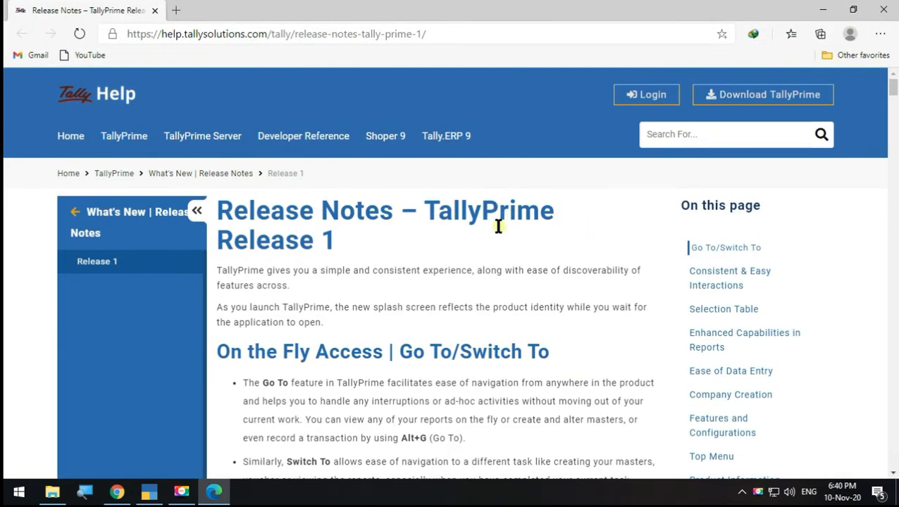
pyautogui.scroll(-10, 498, 226)
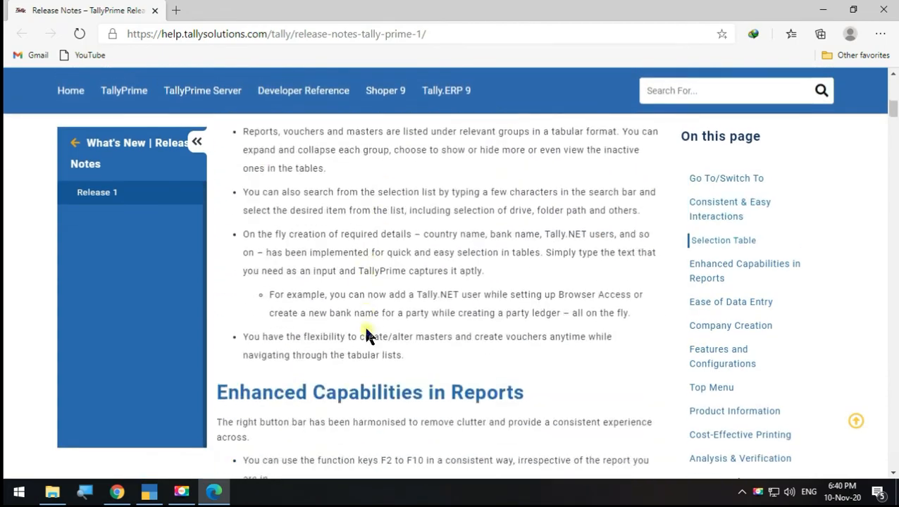
pyautogui.scroll(-20, 321, 339)
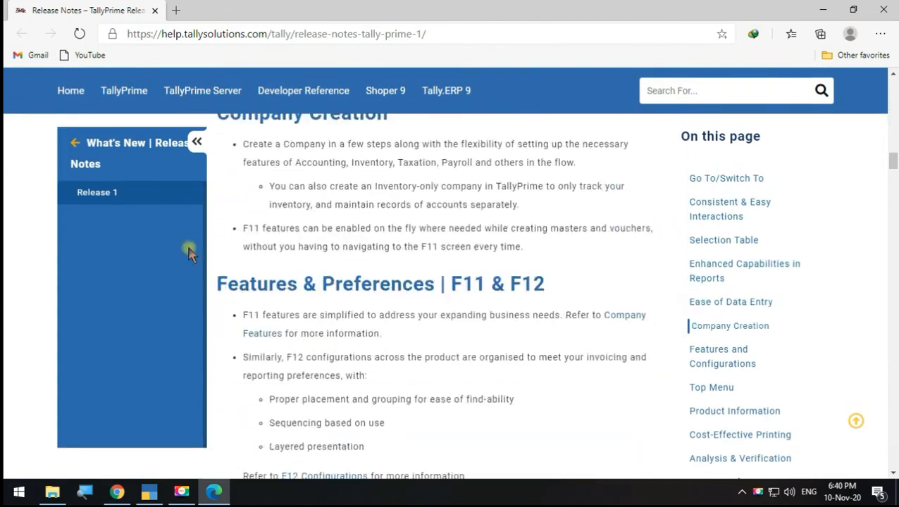
pyautogui.scroll(9, 190, 250)
pyautogui.scroll(15, 361, 234)
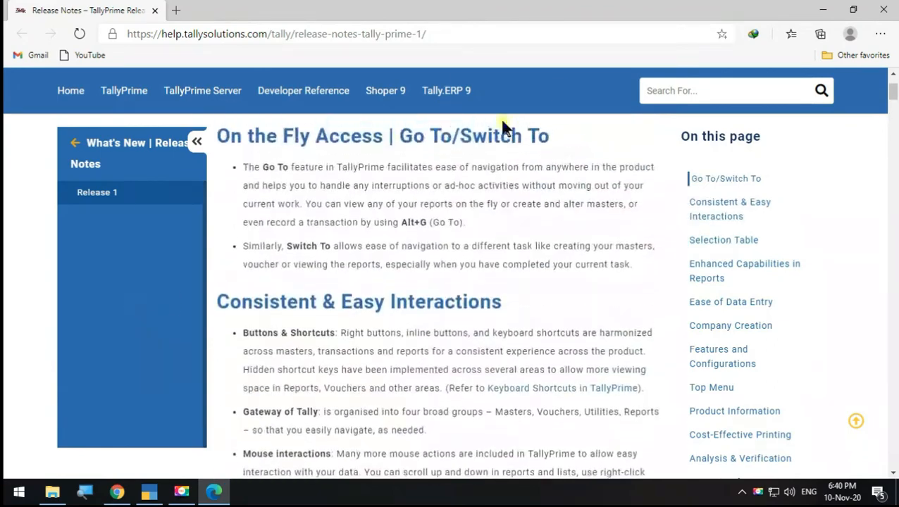
pyautogui.click(881, 8)
# - Examine the language options in the application settings and the expanded list of display configurations
pyautogui.click(826, 33)
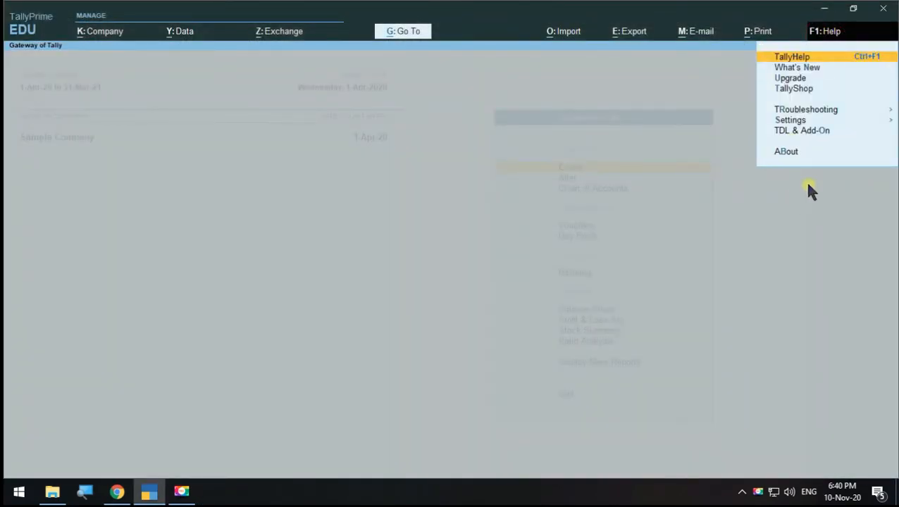
pyautogui.click(791, 122)
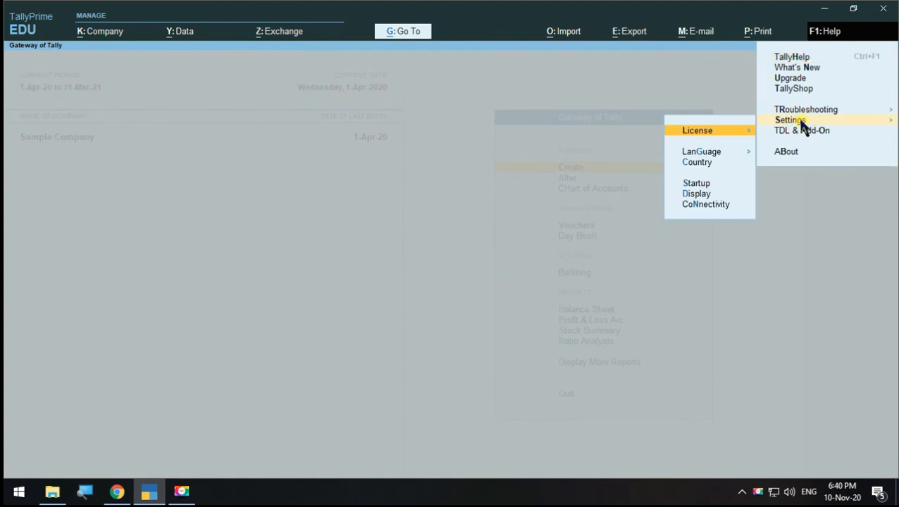
pyautogui.click(723, 155)
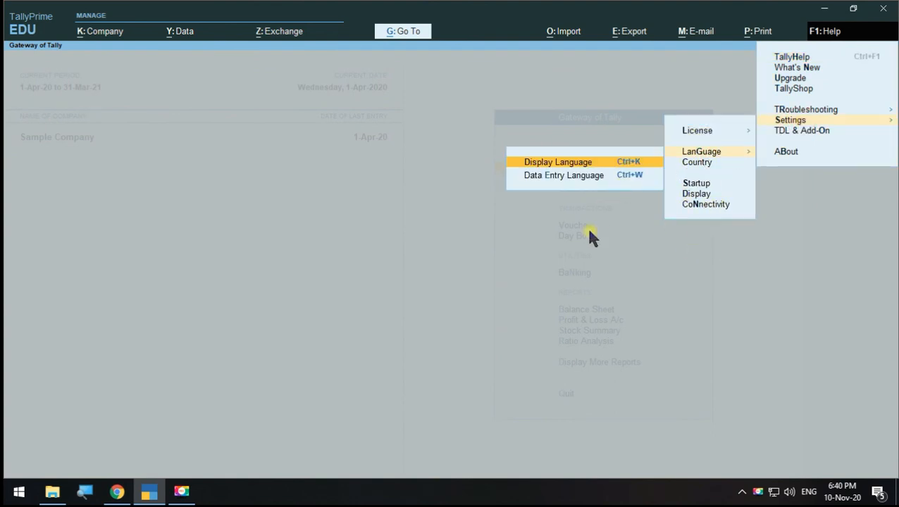
pyautogui.click(698, 196)
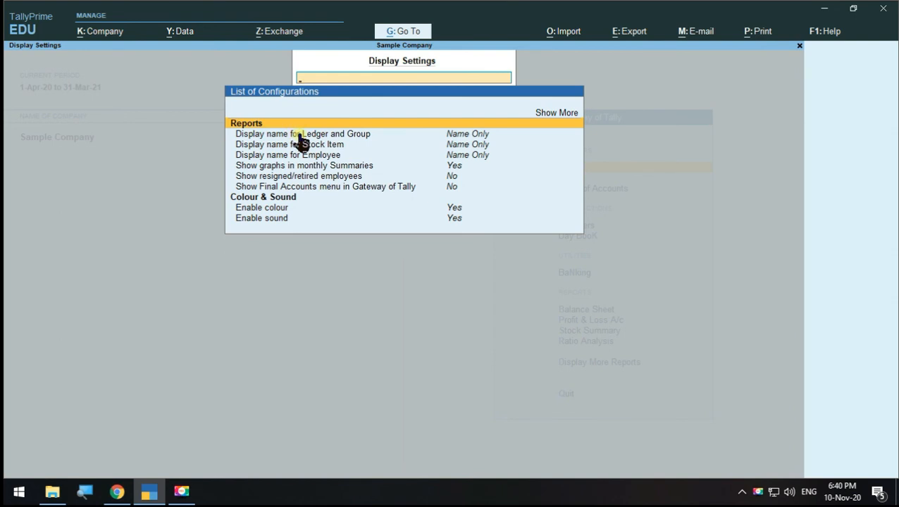
pyautogui.click(552, 113)
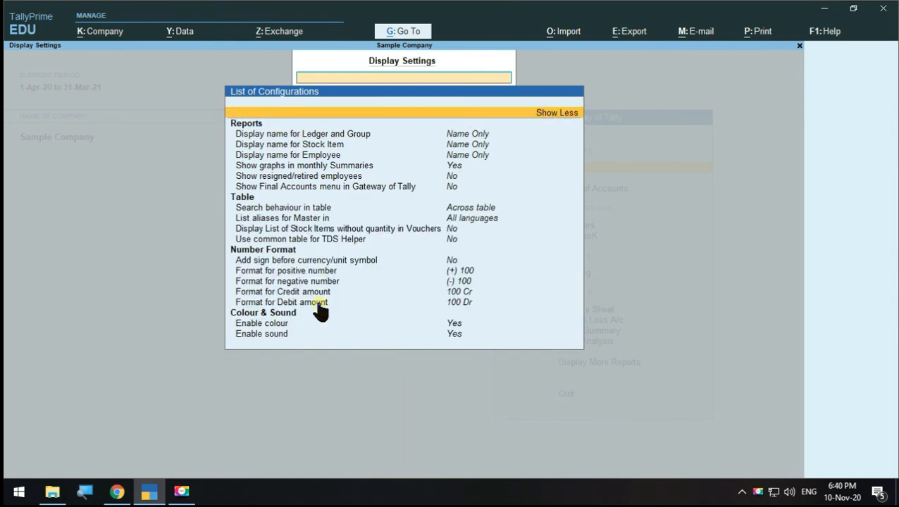
# - Set Enable colour to No in the display settings and return to the Gateway of Tally
pyautogui.click(266, 324)
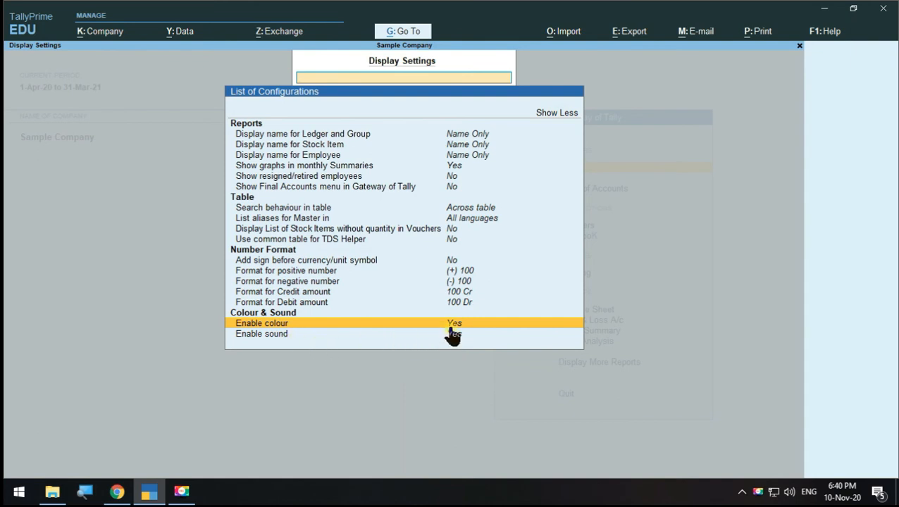
pyautogui.write('N')
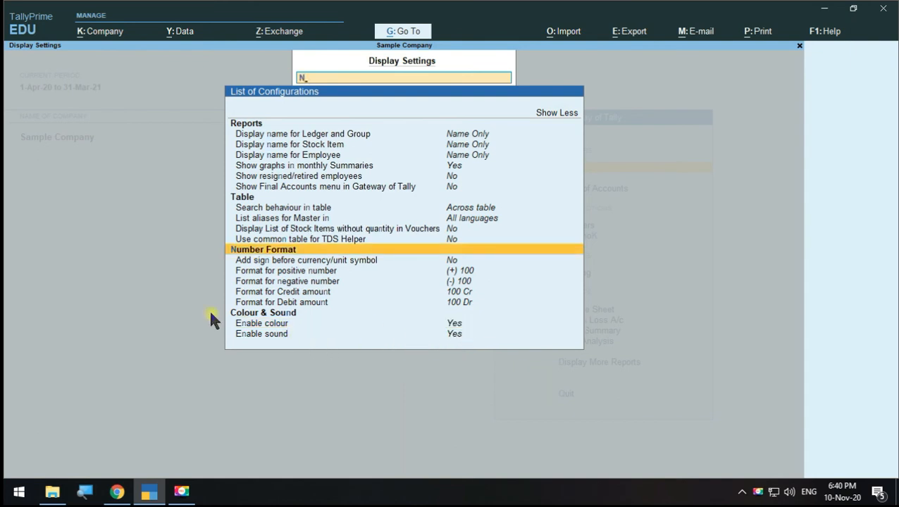
pyautogui.click(263, 325)
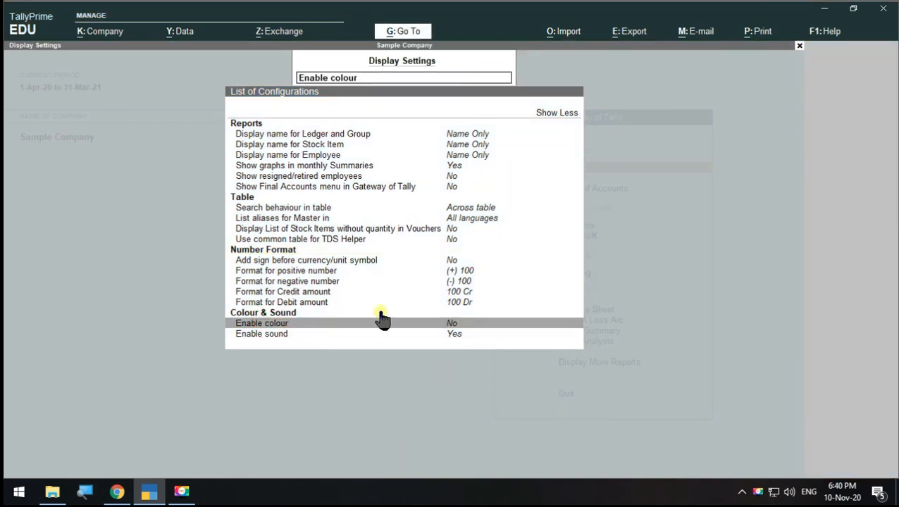
pyautogui.click(800, 46)
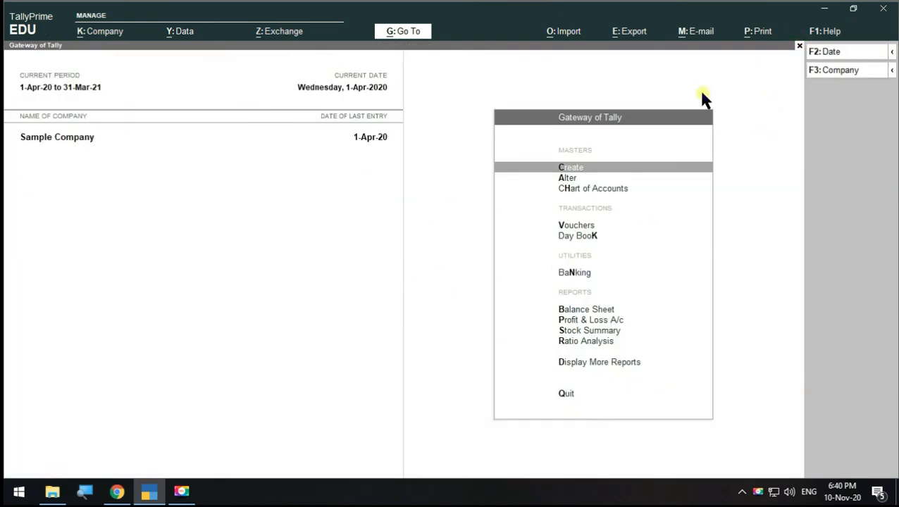
# - Reopen the display settings and set Enable colour back to Yes
pyautogui.click(825, 31)
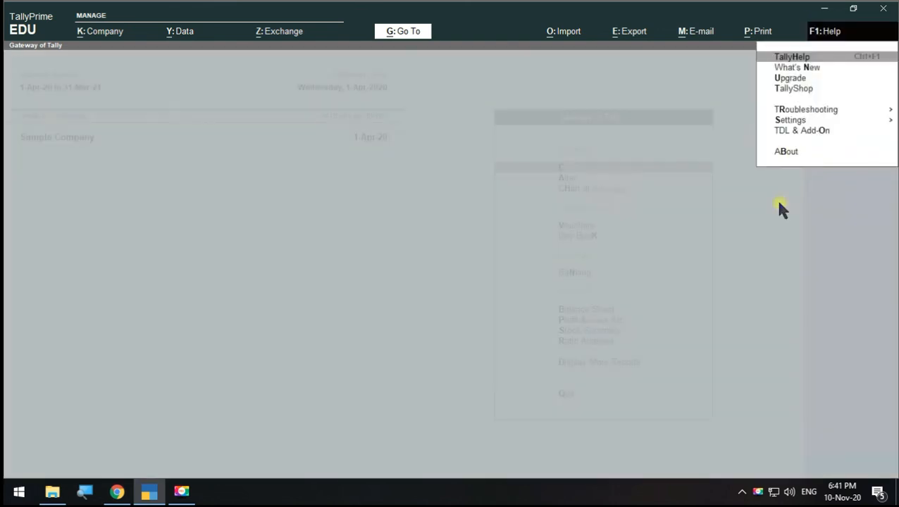
pyautogui.click(790, 121)
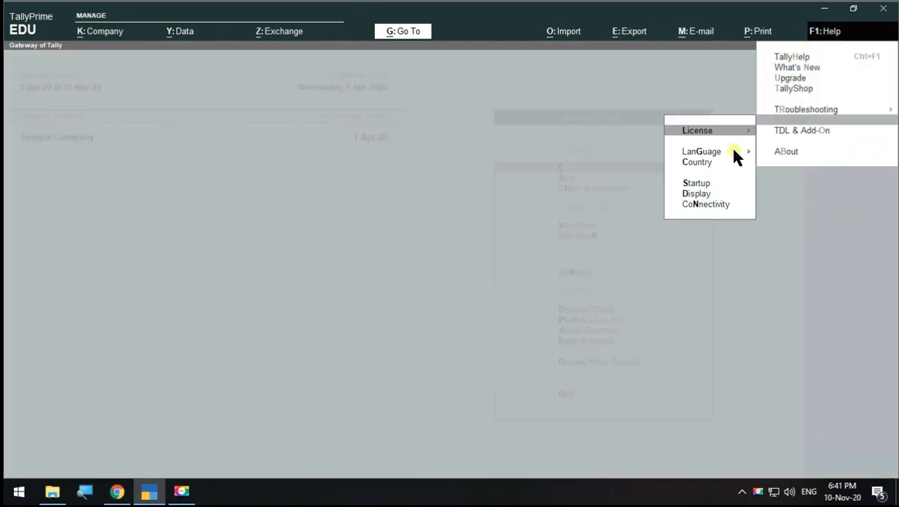
pyautogui.click(699, 195)
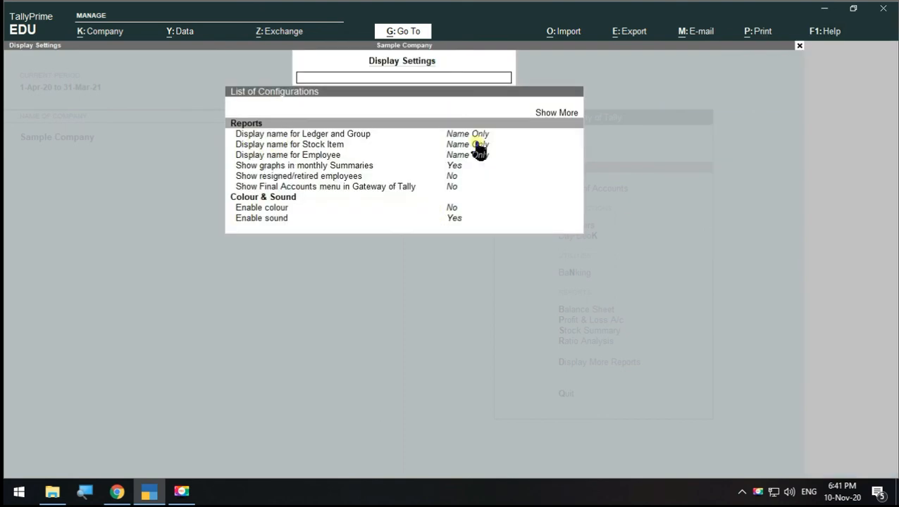
pyautogui.click(453, 209)
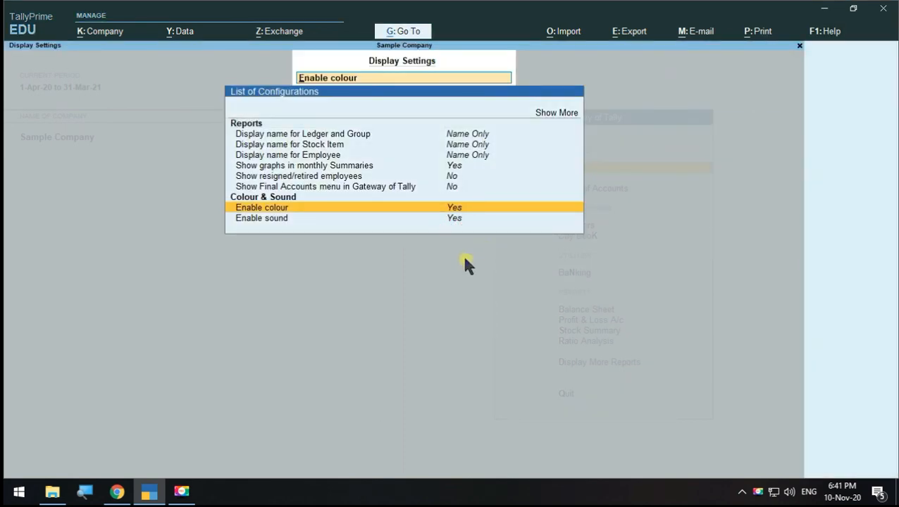
# - Set Enable sound to No, toggle it once more, and leave the display settings for the Gateway of Tally
pyautogui.click(270, 218)
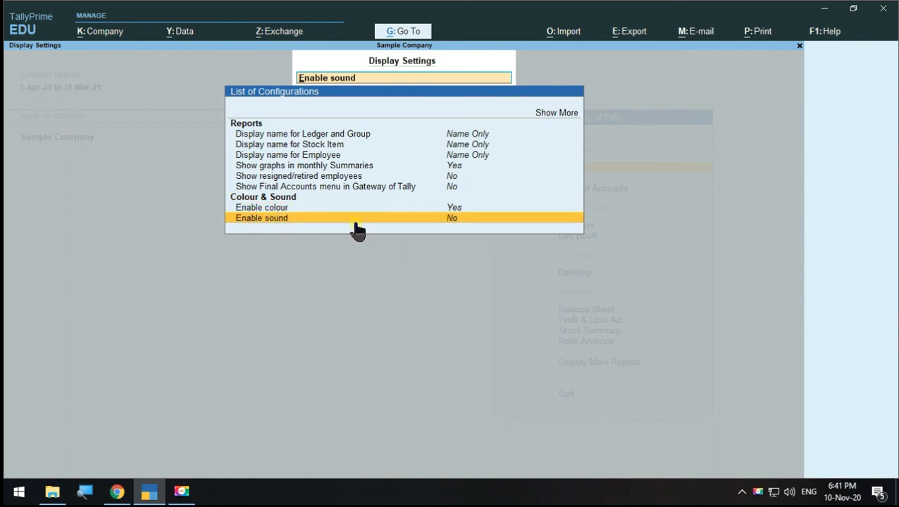
pyautogui.click(294, 222)
pyautogui.press('Escape')
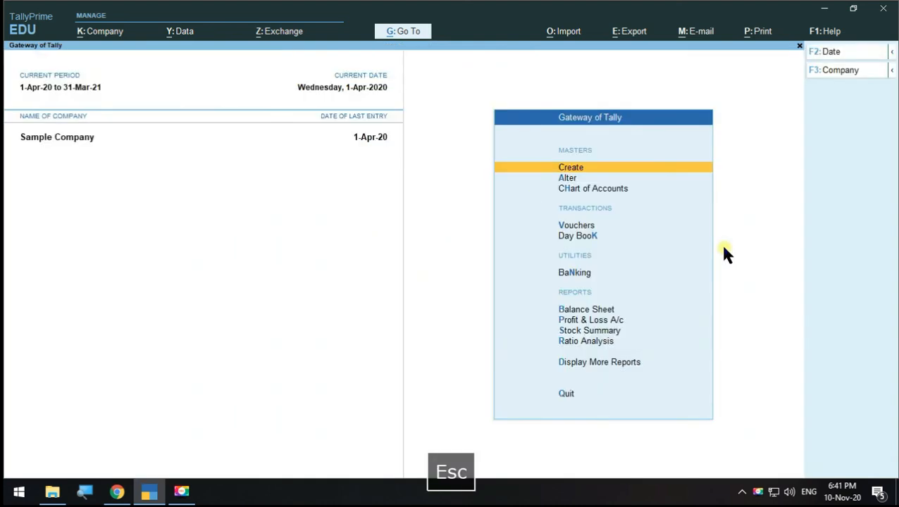
pyautogui.press('Escape')
pyautogui.press('Escape')
# - View the additional options available for Date and Company on the Gateway of Tally
pyautogui.click(892, 53)
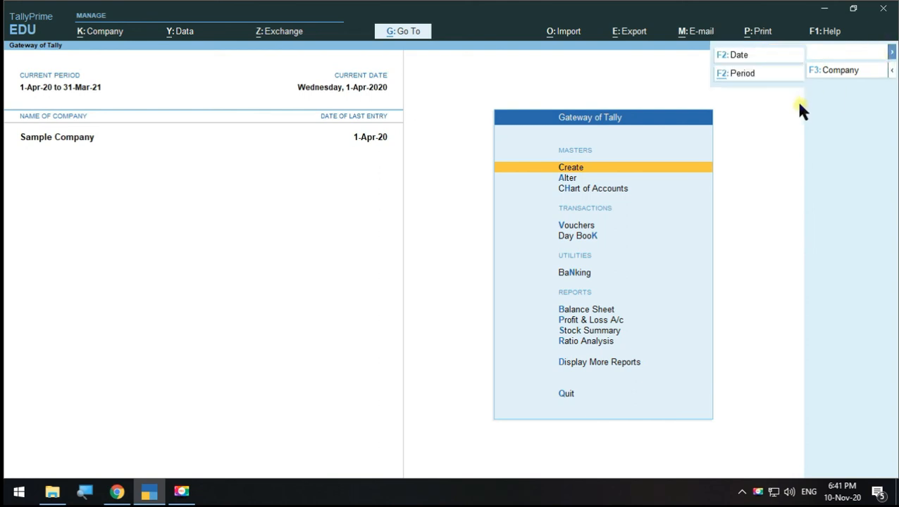
pyautogui.click(893, 72)
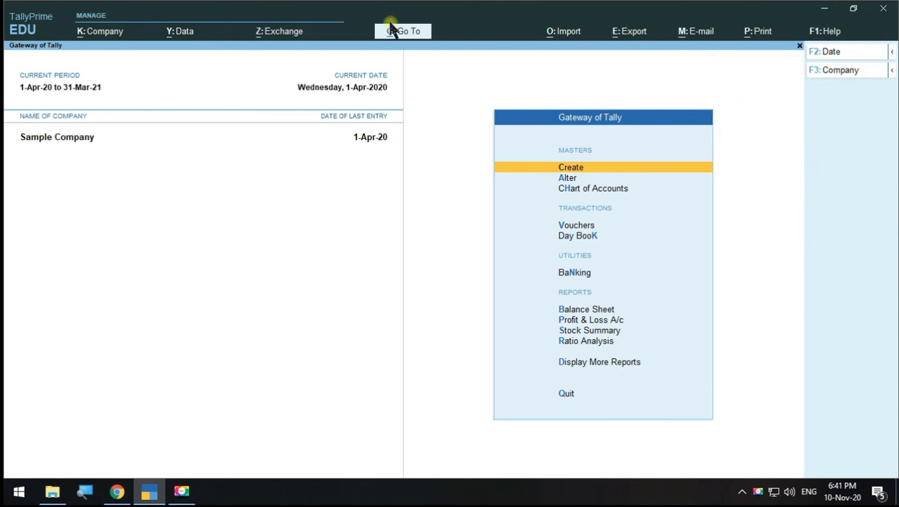
# - View the master lists for Chart of Accounts and Alter, returning to the Gateway of Tally after each
pyautogui.click(584, 191)
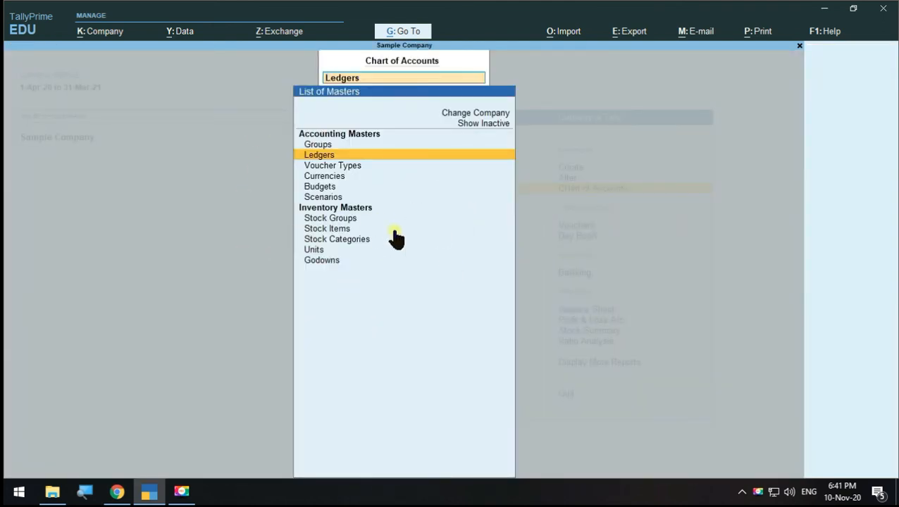
pyautogui.press('Escape')
pyautogui.press('Escape')
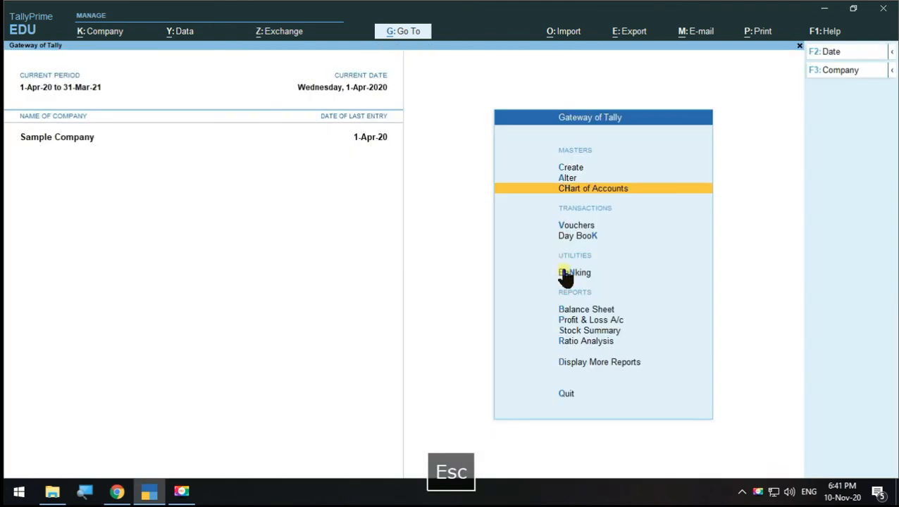
pyautogui.click(567, 177)
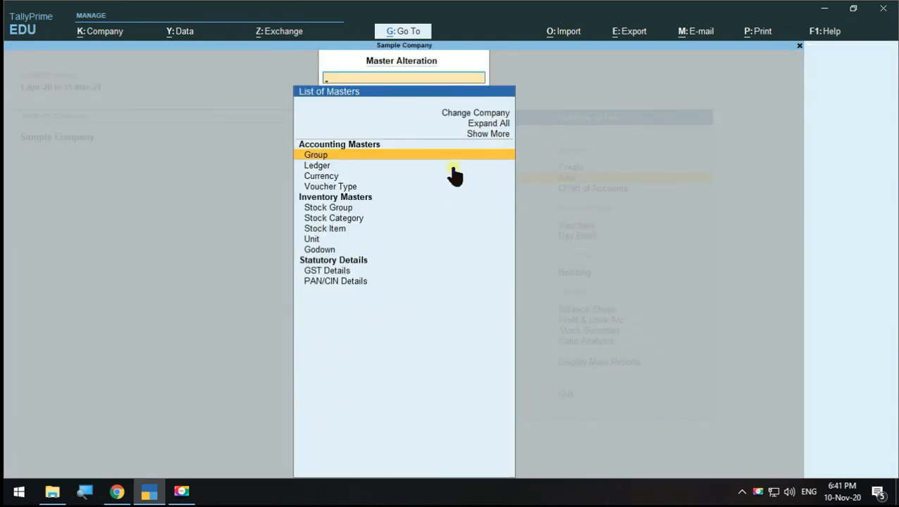
pyautogui.press('Escape')
pyautogui.press('Escape')
pyautogui.press('Escape')
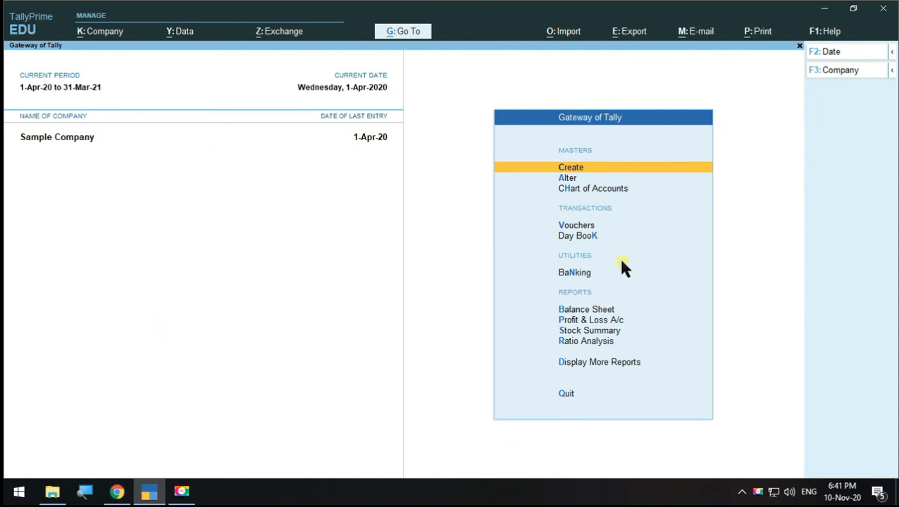
# - Open the About information and examine the Connectivity and Tally Gateway Server section and the Computer Information details
pyautogui.click(823, 31)
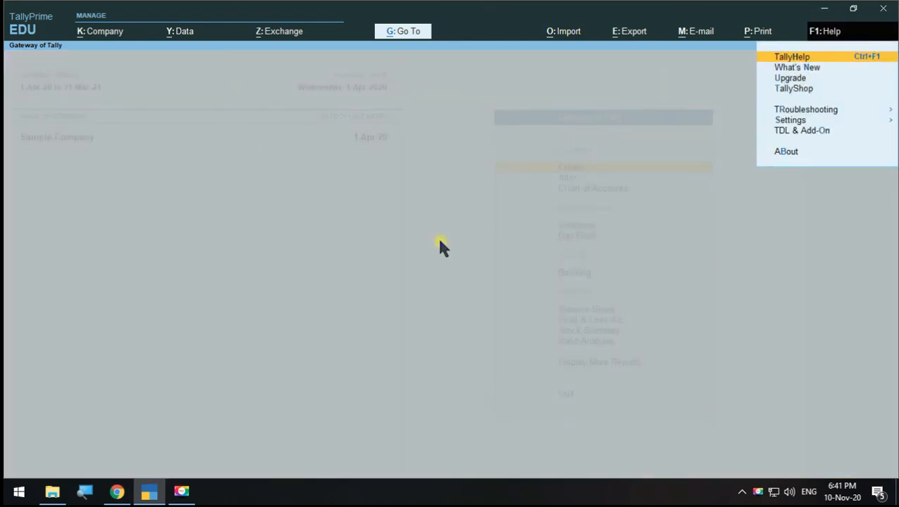
pyautogui.click(787, 151)
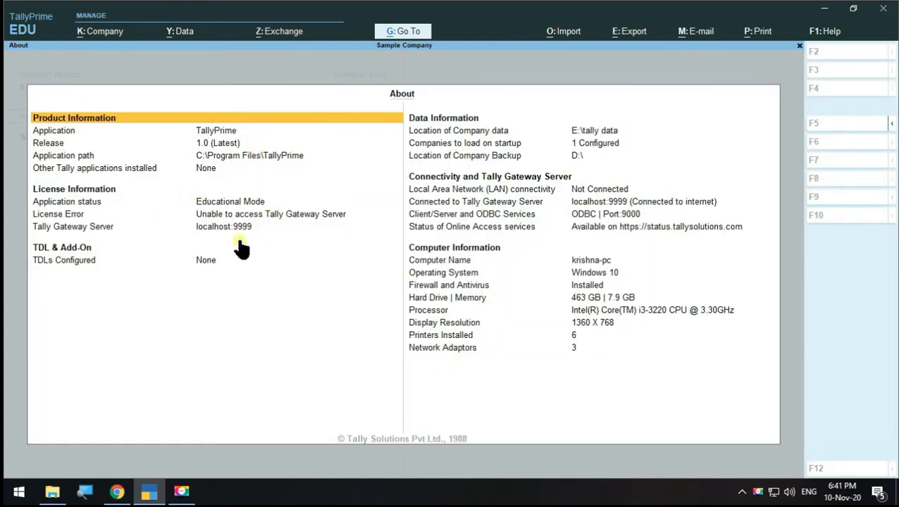
pyautogui.click(574, 174)
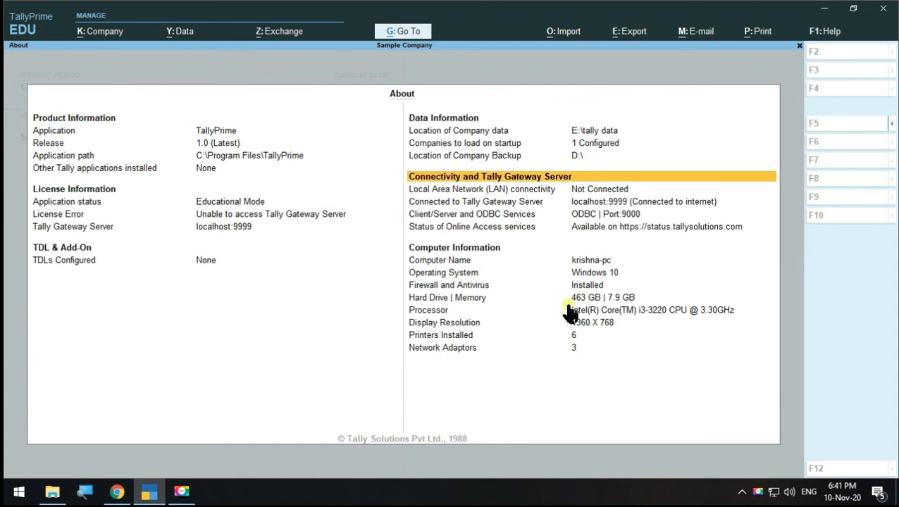
pyautogui.click(600, 274)
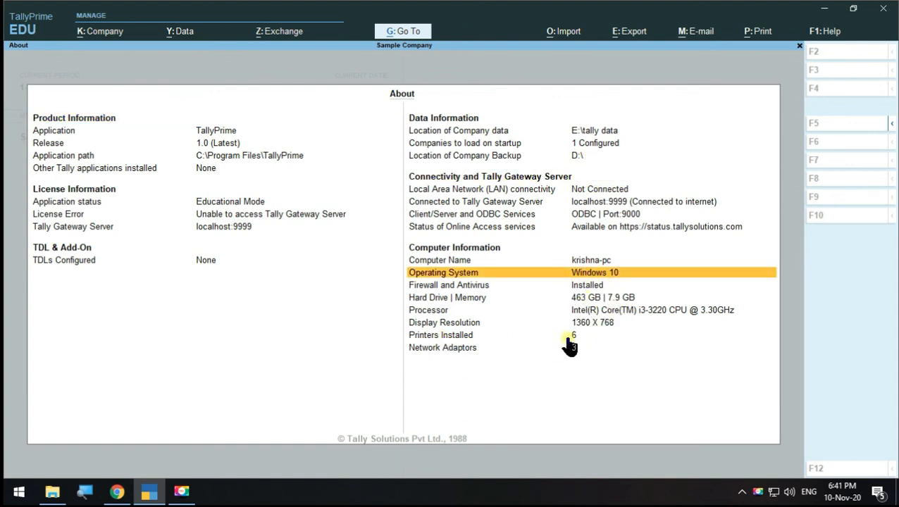
pyautogui.click(634, 310)
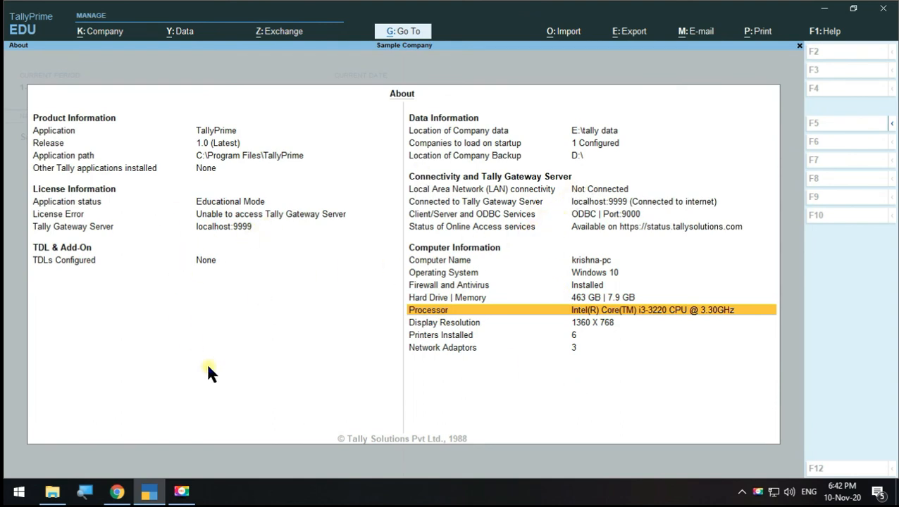
# - Review the application, release and application path under Product Information, and close the About screen
pyautogui.click(198, 119)
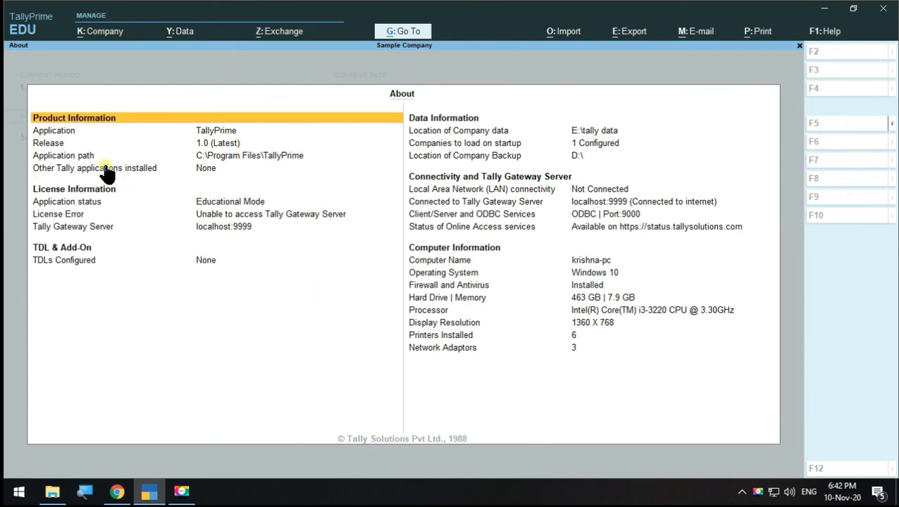
pyautogui.click(218, 146)
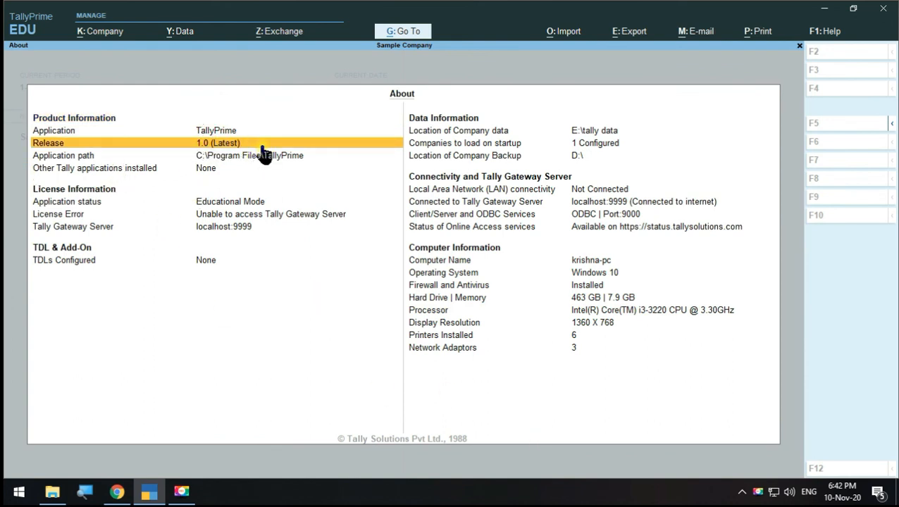
pyautogui.click(200, 130)
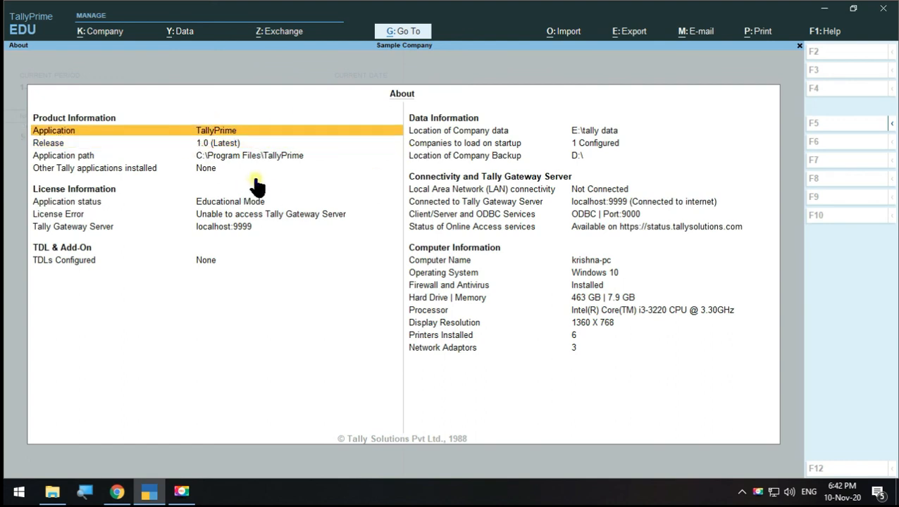
pyautogui.click(224, 156)
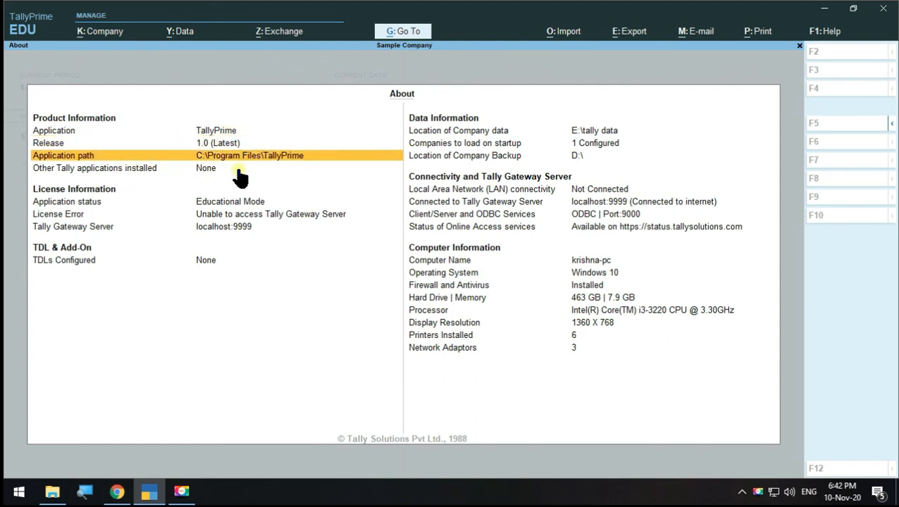
pyautogui.click(216, 143)
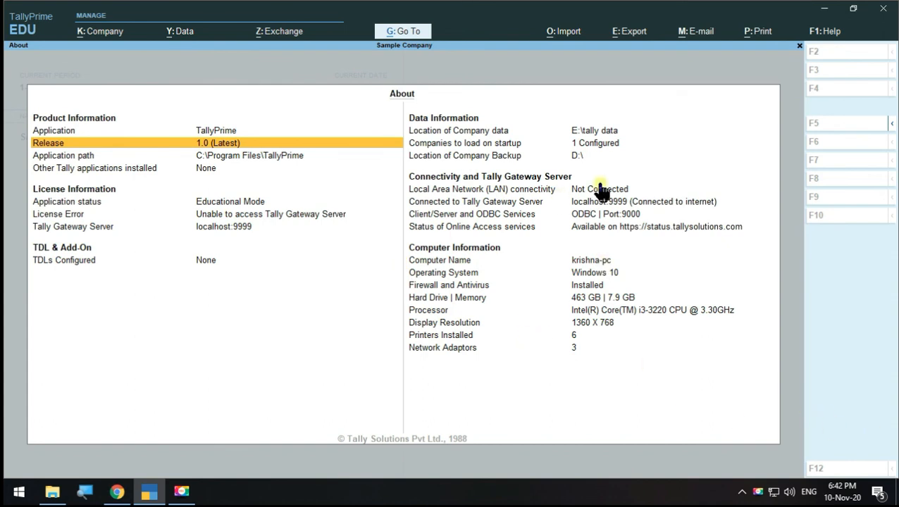
pyautogui.click(799, 46)
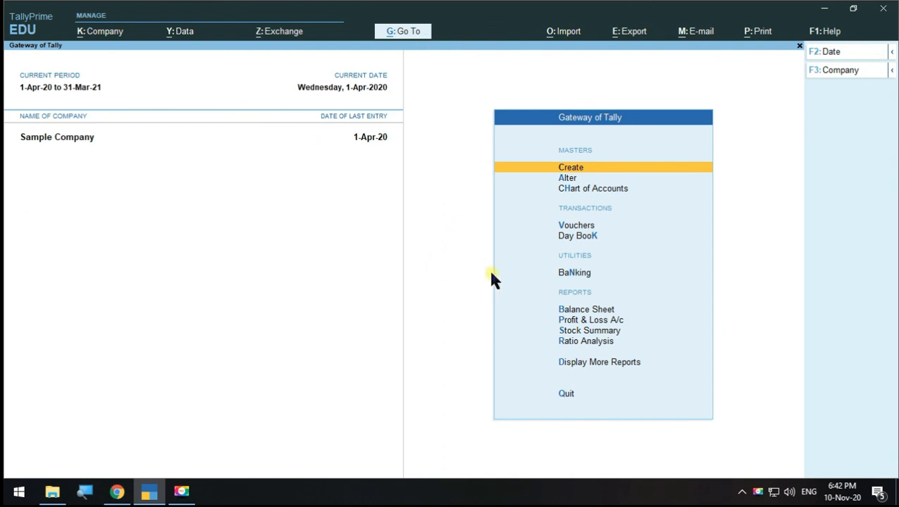
# - View the Display More Reports list and return to the Gateway of Tally
pyautogui.click(584, 367)
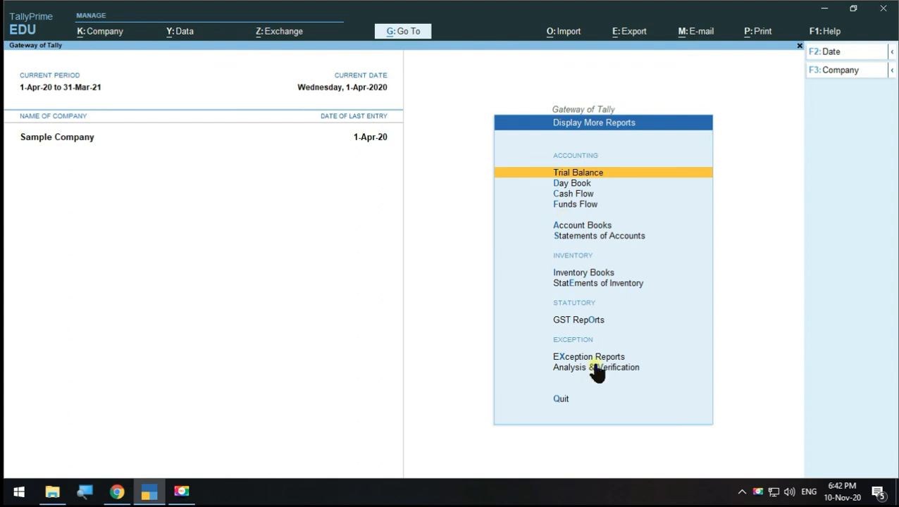
pyautogui.click(799, 46)
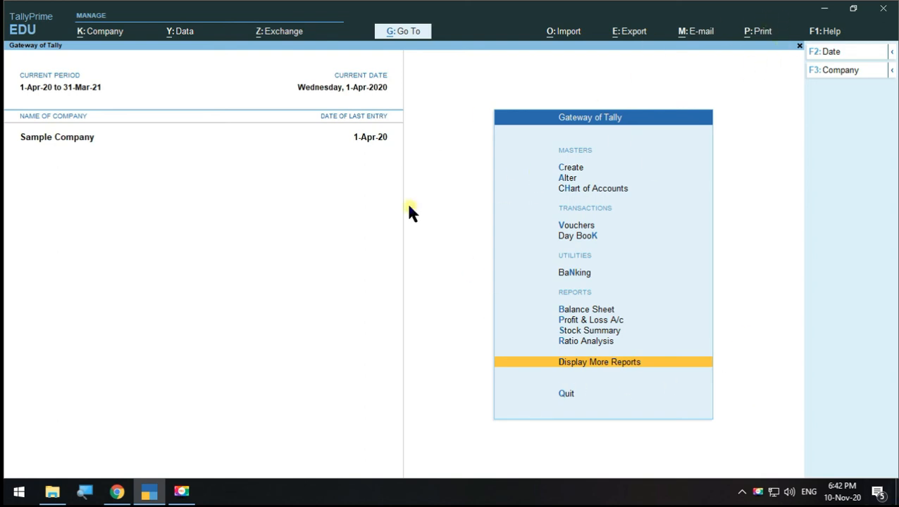
# - Open the Upgrade option's Product Update screen and view the Troubleshooting options in Help
pyautogui.click(832, 31)
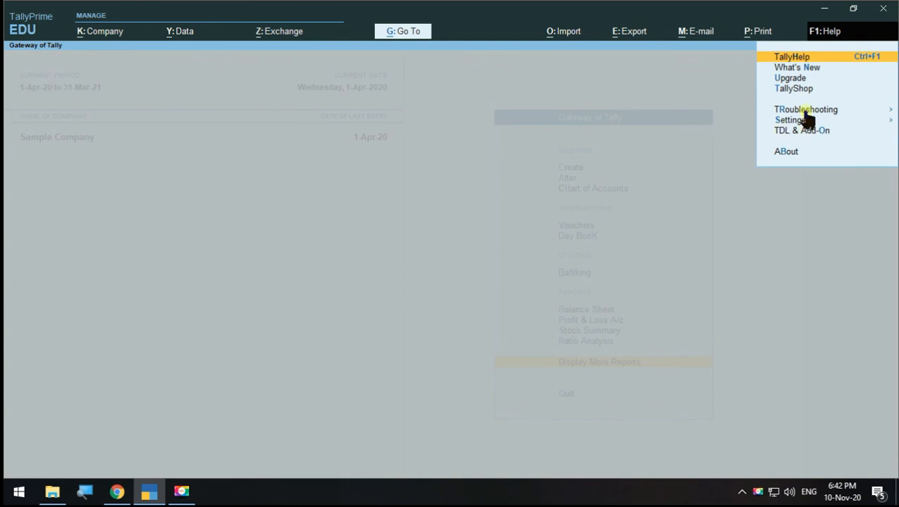
pyautogui.click(784, 79)
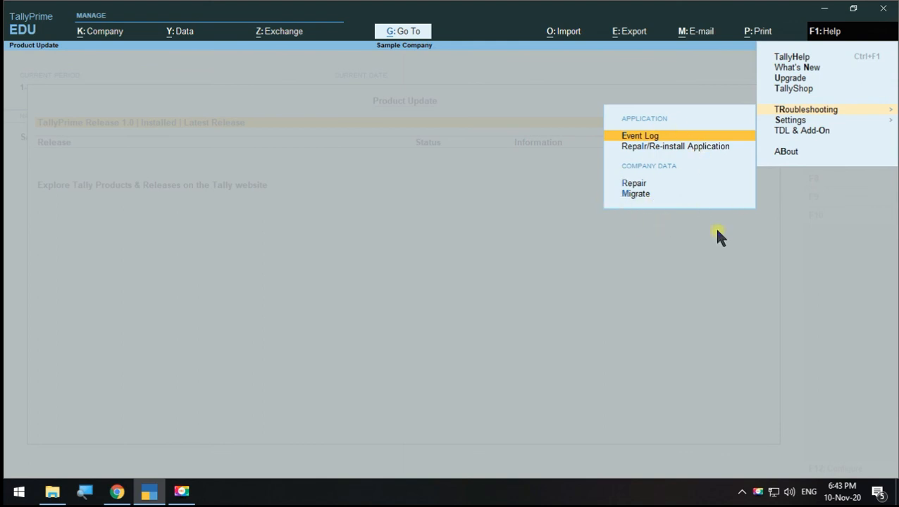
# - Open What's New from Help, switch to Microsoft Edge and skim the TallyPrime Release 1 notes
pyautogui.click(797, 69)
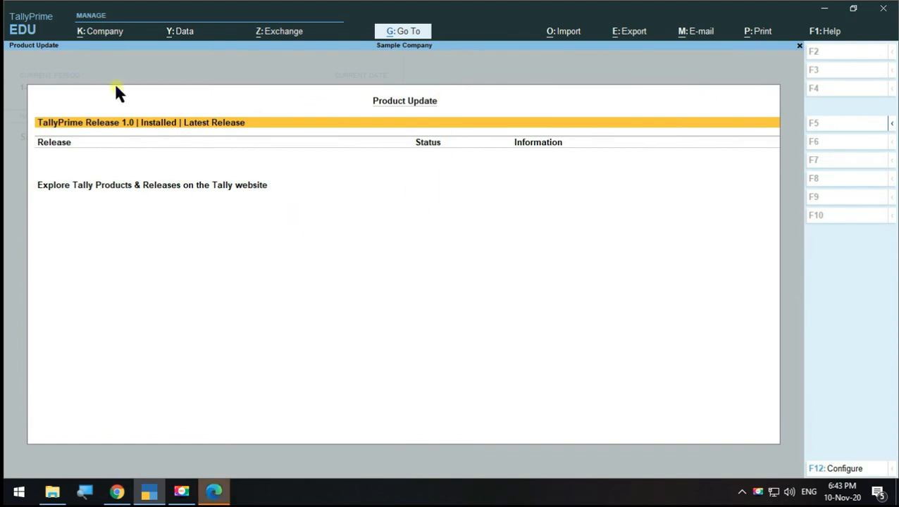
pyautogui.click(214, 491)
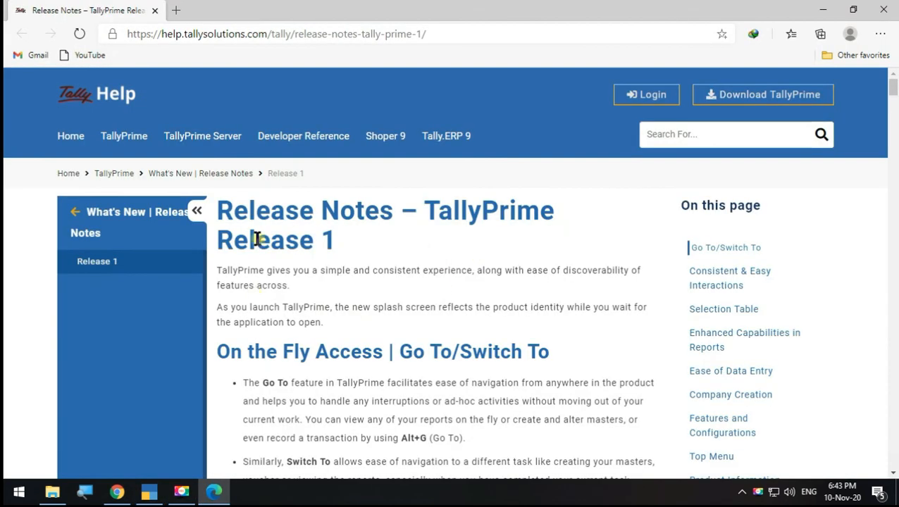
pyautogui.scroll(-6, 398, 224)
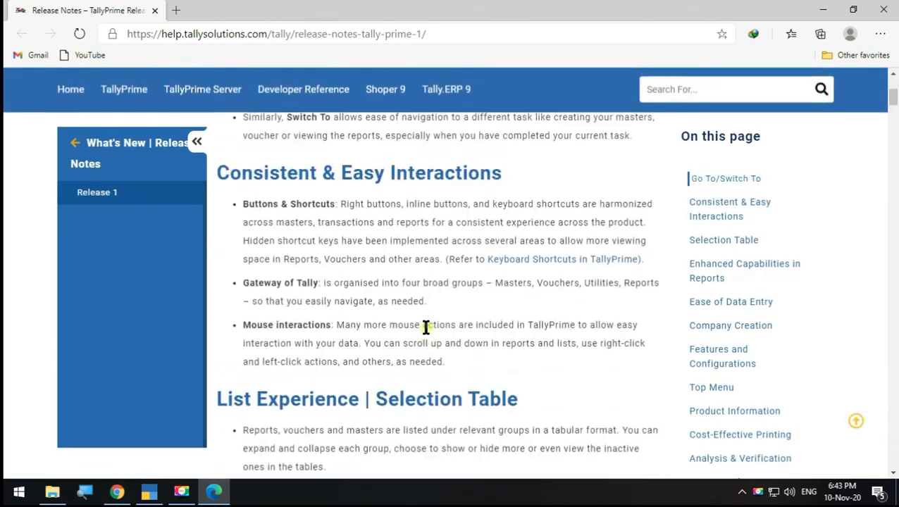
pyautogui.scroll(6, 425, 327)
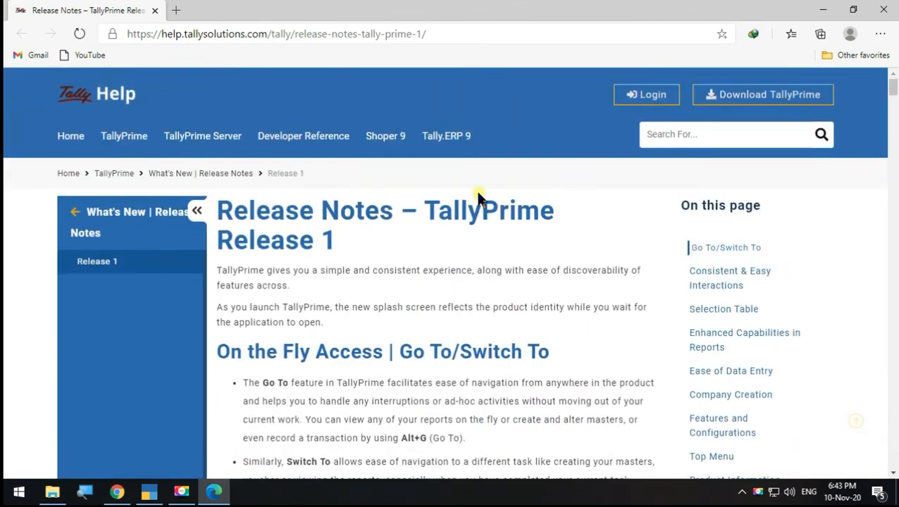
# - Open the Release Notes – TallyPrime Release 1 article from the TallyHelp home page and read through its sections
pyautogui.click(70, 137)
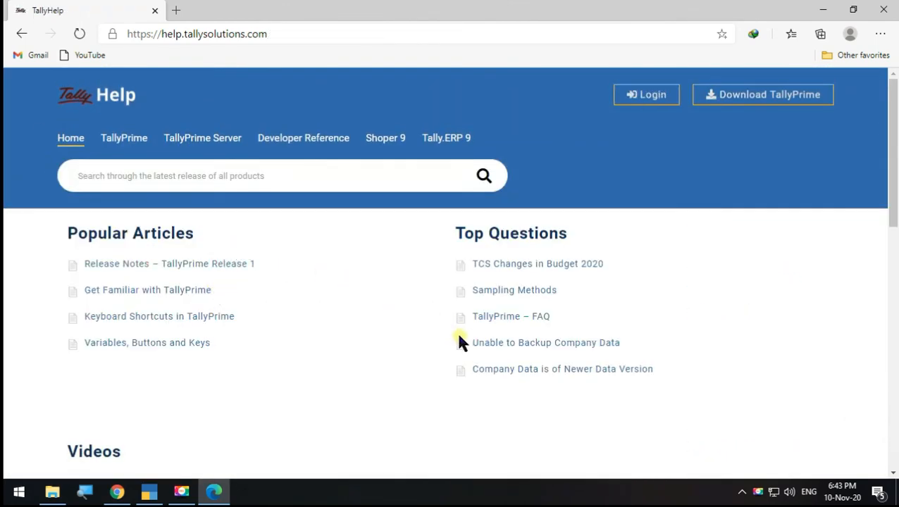
pyautogui.click(173, 272)
pyautogui.scroll(-3, 363, 284)
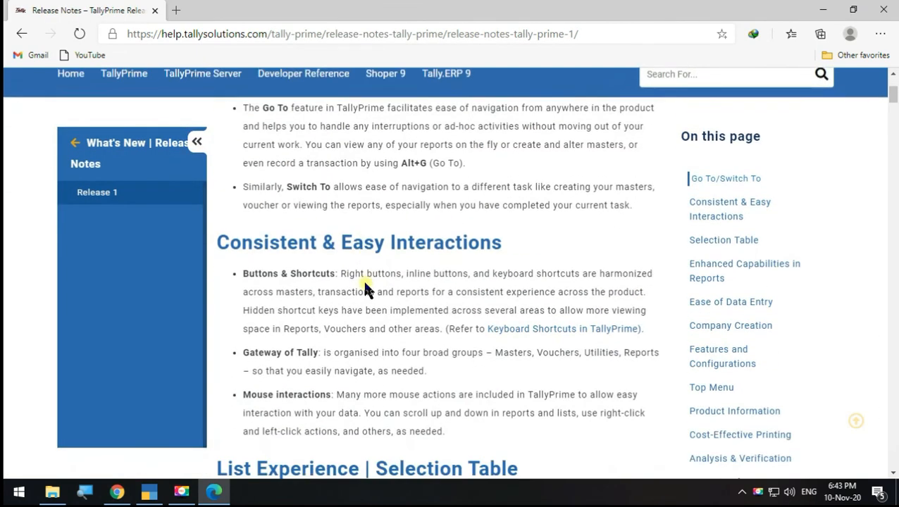
pyautogui.scroll(-10, 365, 285)
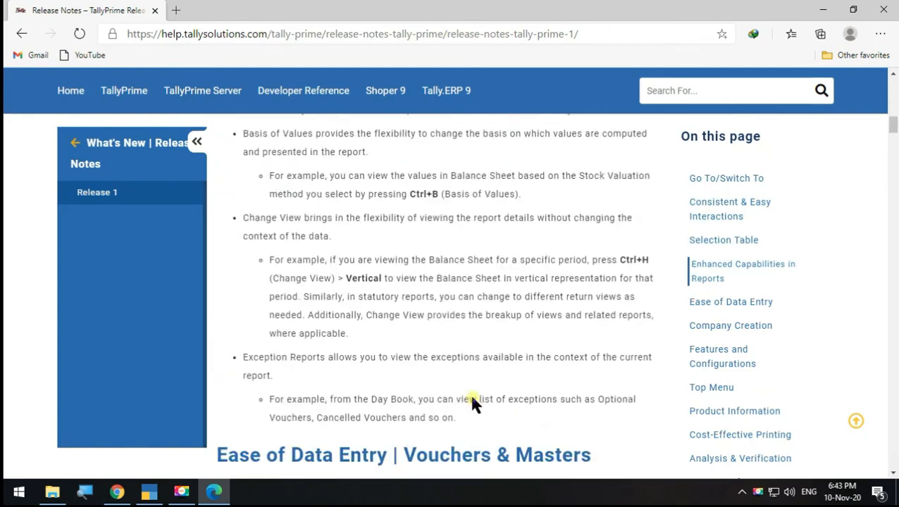
pyautogui.scroll(-15, 472, 401)
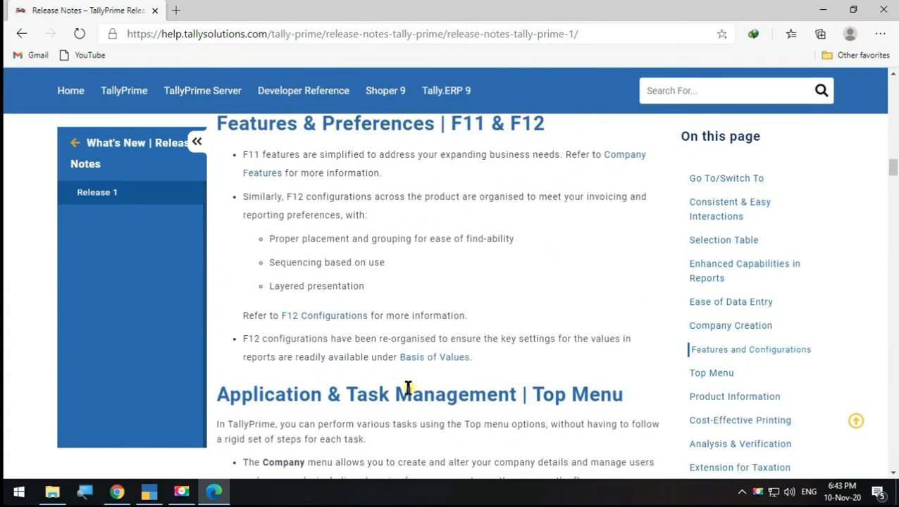
pyautogui.scroll(-20, 408, 388)
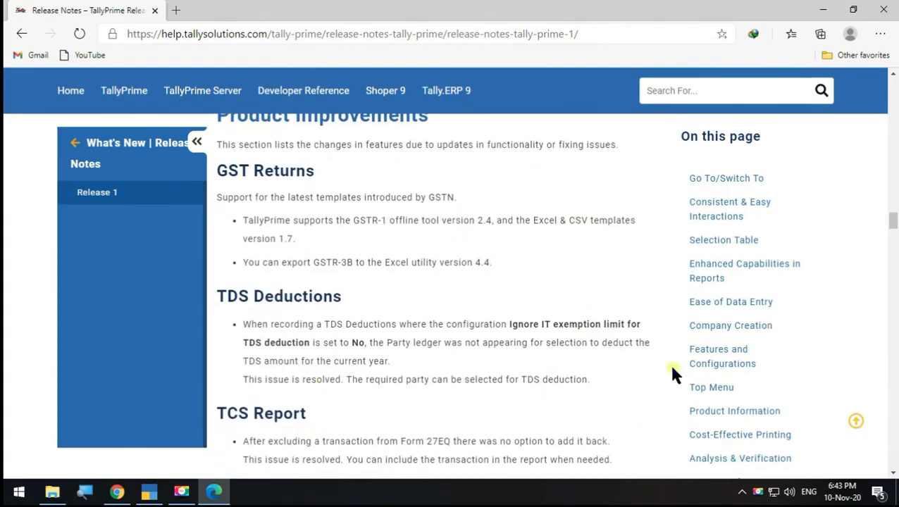
pyautogui.scroll(-10, 455, 410)
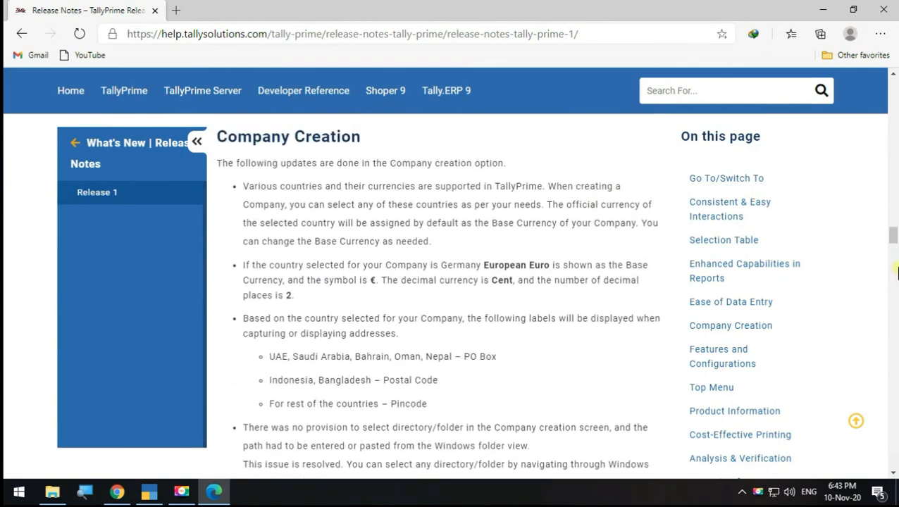
pyautogui.scroll(3, 881, 289)
pyautogui.moveTo(891, 229); pyautogui.dragTo(893, 64)
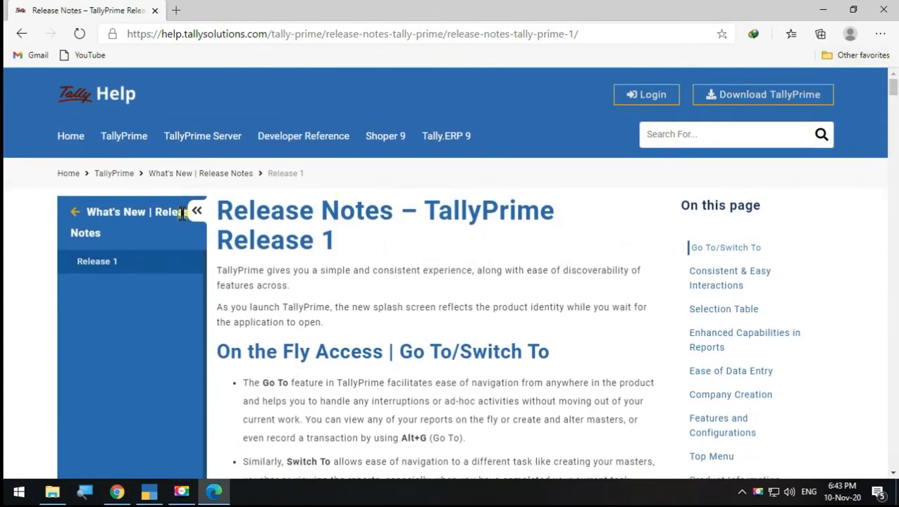
# - Open the TallyPrime section of TallyHelp and examine the topics on its Welcome to TallyPrime page
pyautogui.click(129, 138)
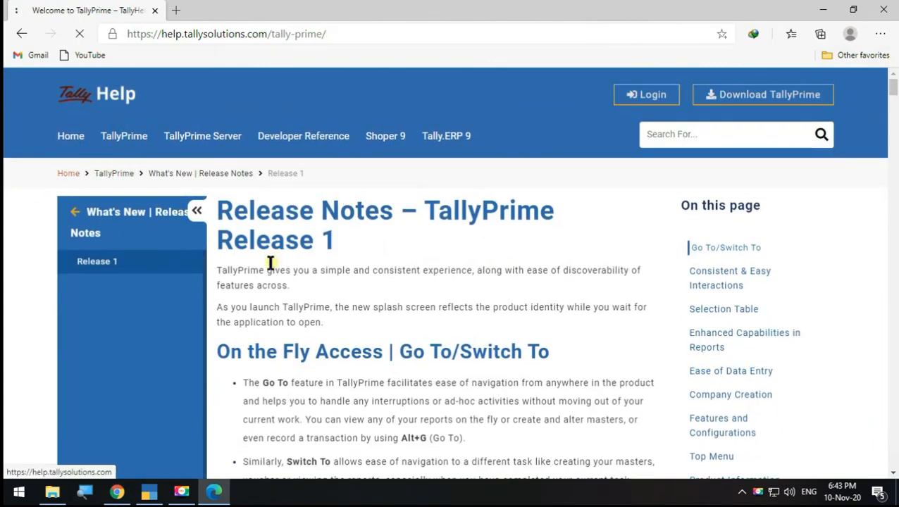
pyautogui.scroll(-5, 432, 308)
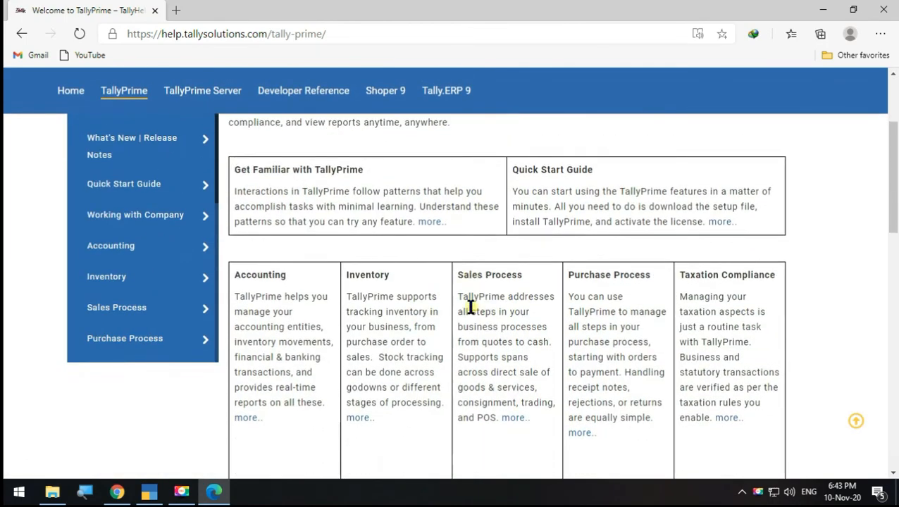
pyautogui.scroll(-8, 471, 308)
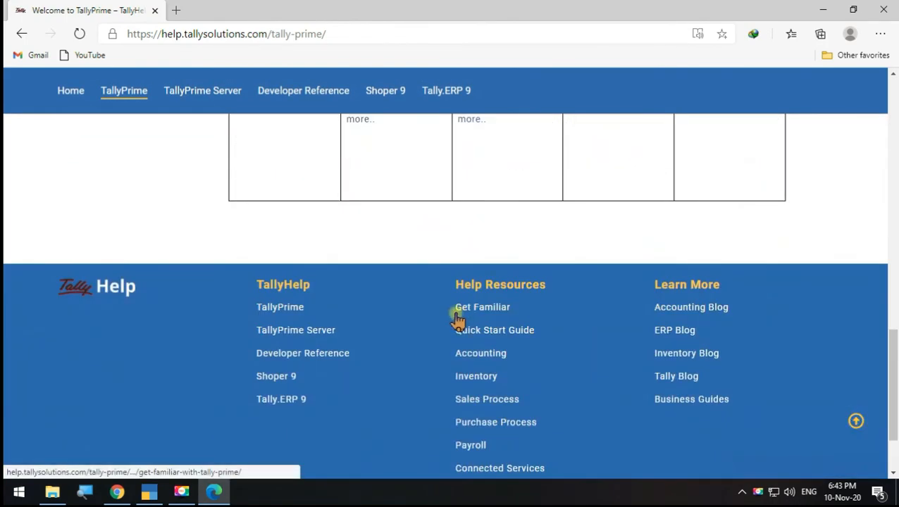
pyautogui.scroll(8, 458, 315)
pyautogui.scroll(4, 220, 317)
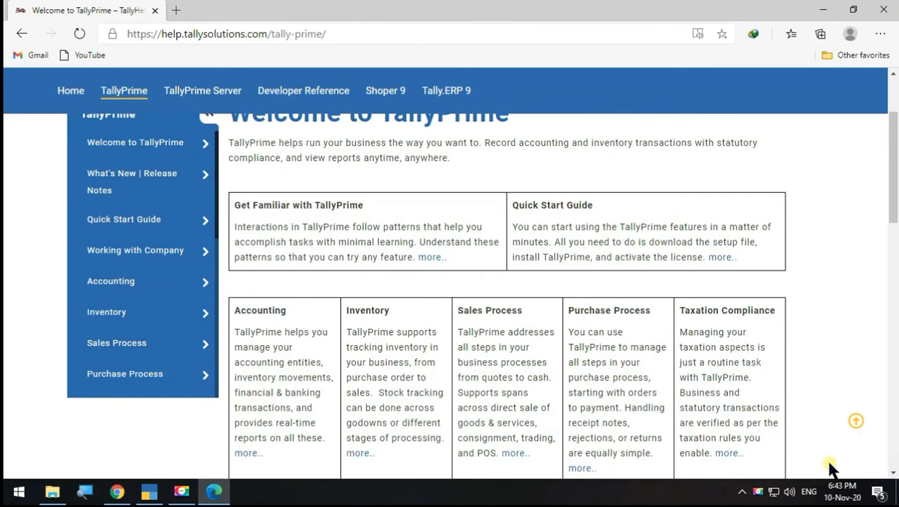
pyautogui.scroll(2, 354, 258)
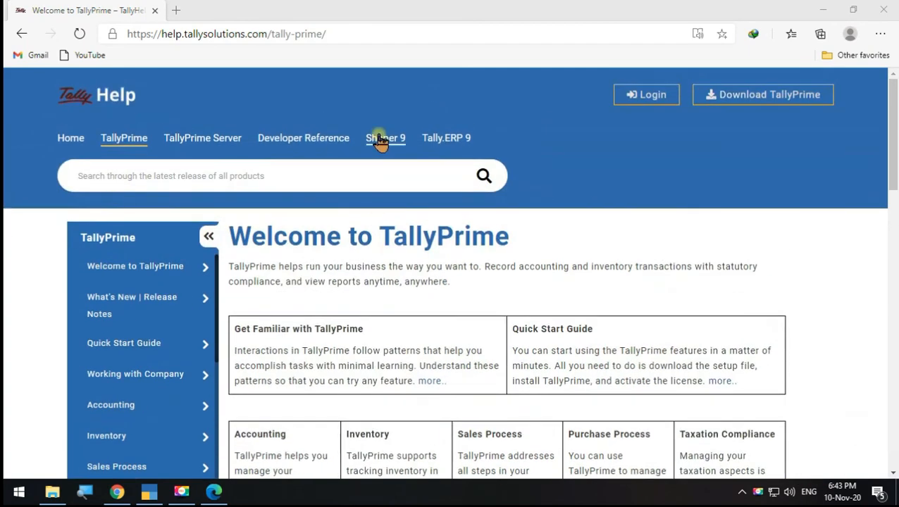
pyautogui.scroll(-4, 401, 213)
pyautogui.scroll(-10, 401, 213)
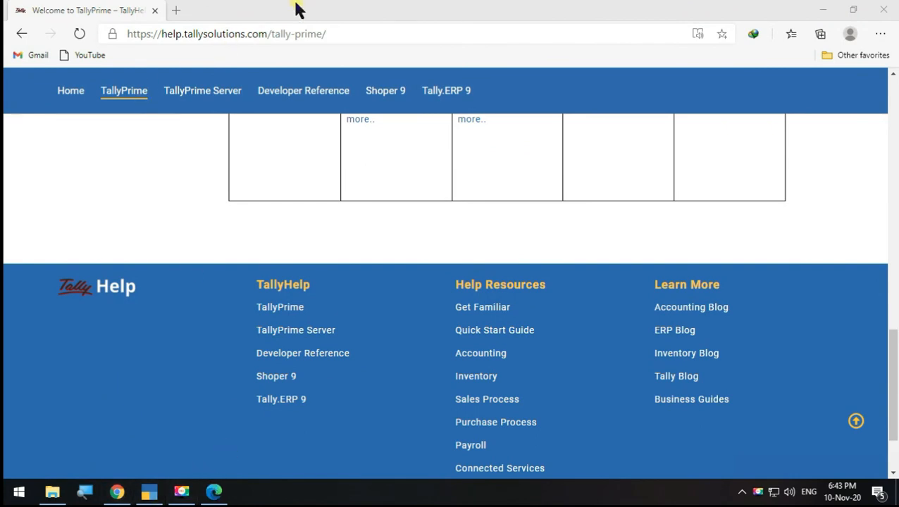
# - Switch back to TallyPrime, close the Product Update screen and bring up the quit confirmation
pyautogui.click(149, 491)
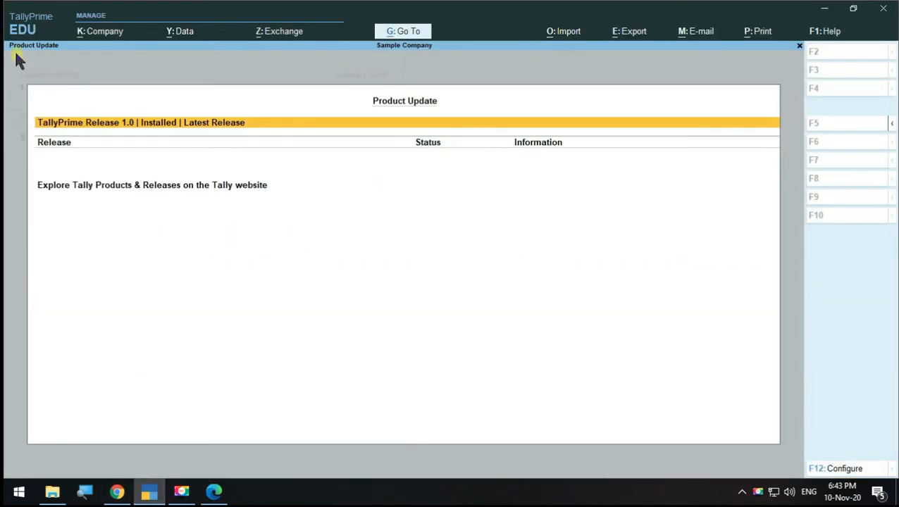
pyautogui.press('Escape')
pyautogui.press('Escape')
pyautogui.press('Escape')
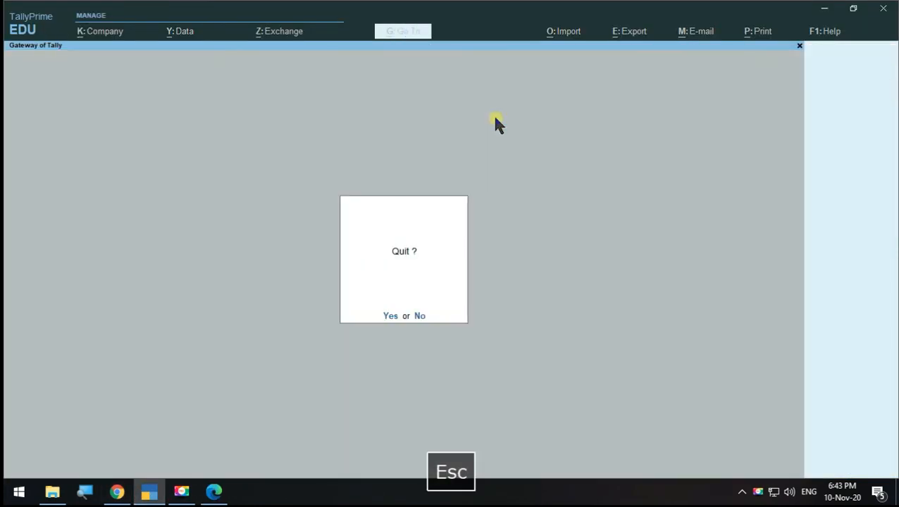